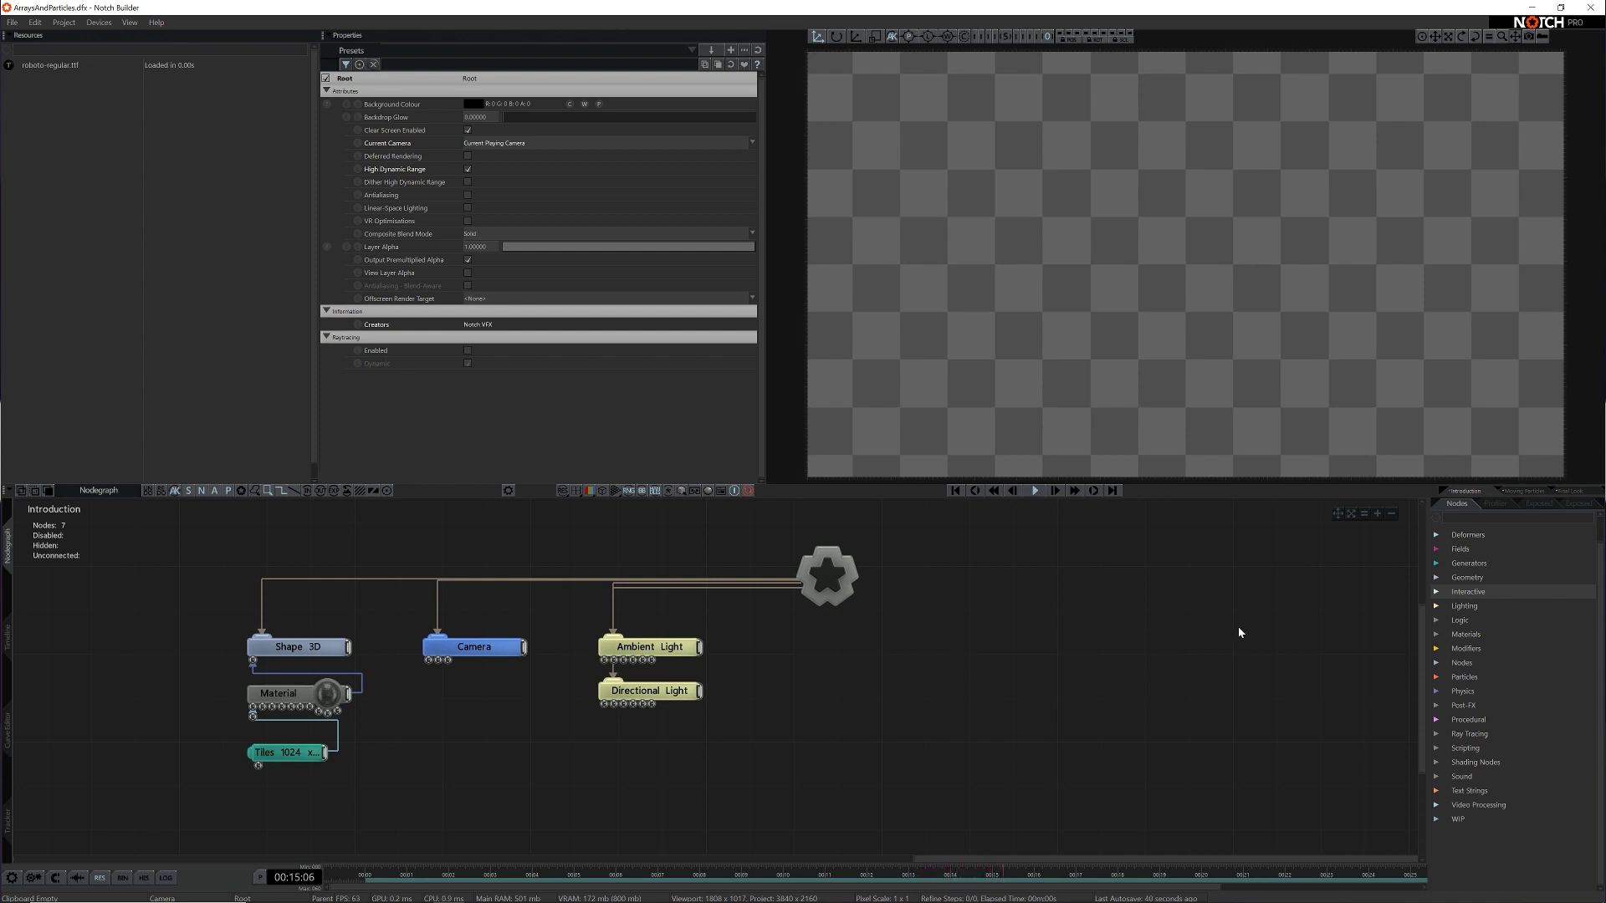
# Review the available Interactive array operators and sources, and the existing shape, camera and light nodes
pyautogui.click(1436, 591)
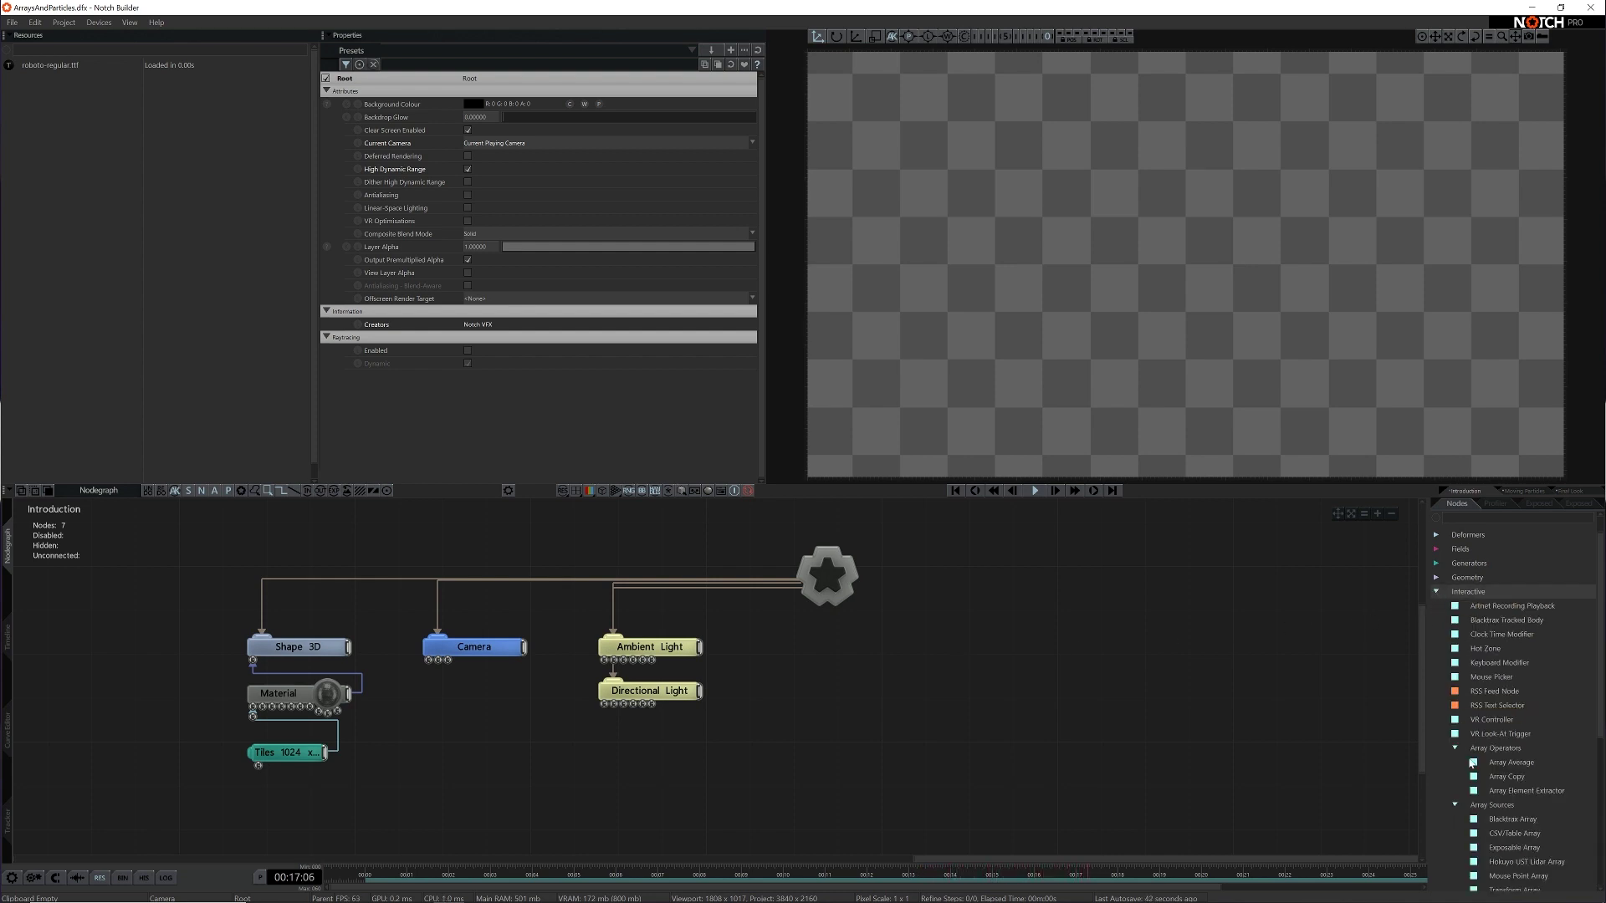
pyautogui.scroll(-2, 1509, 756)
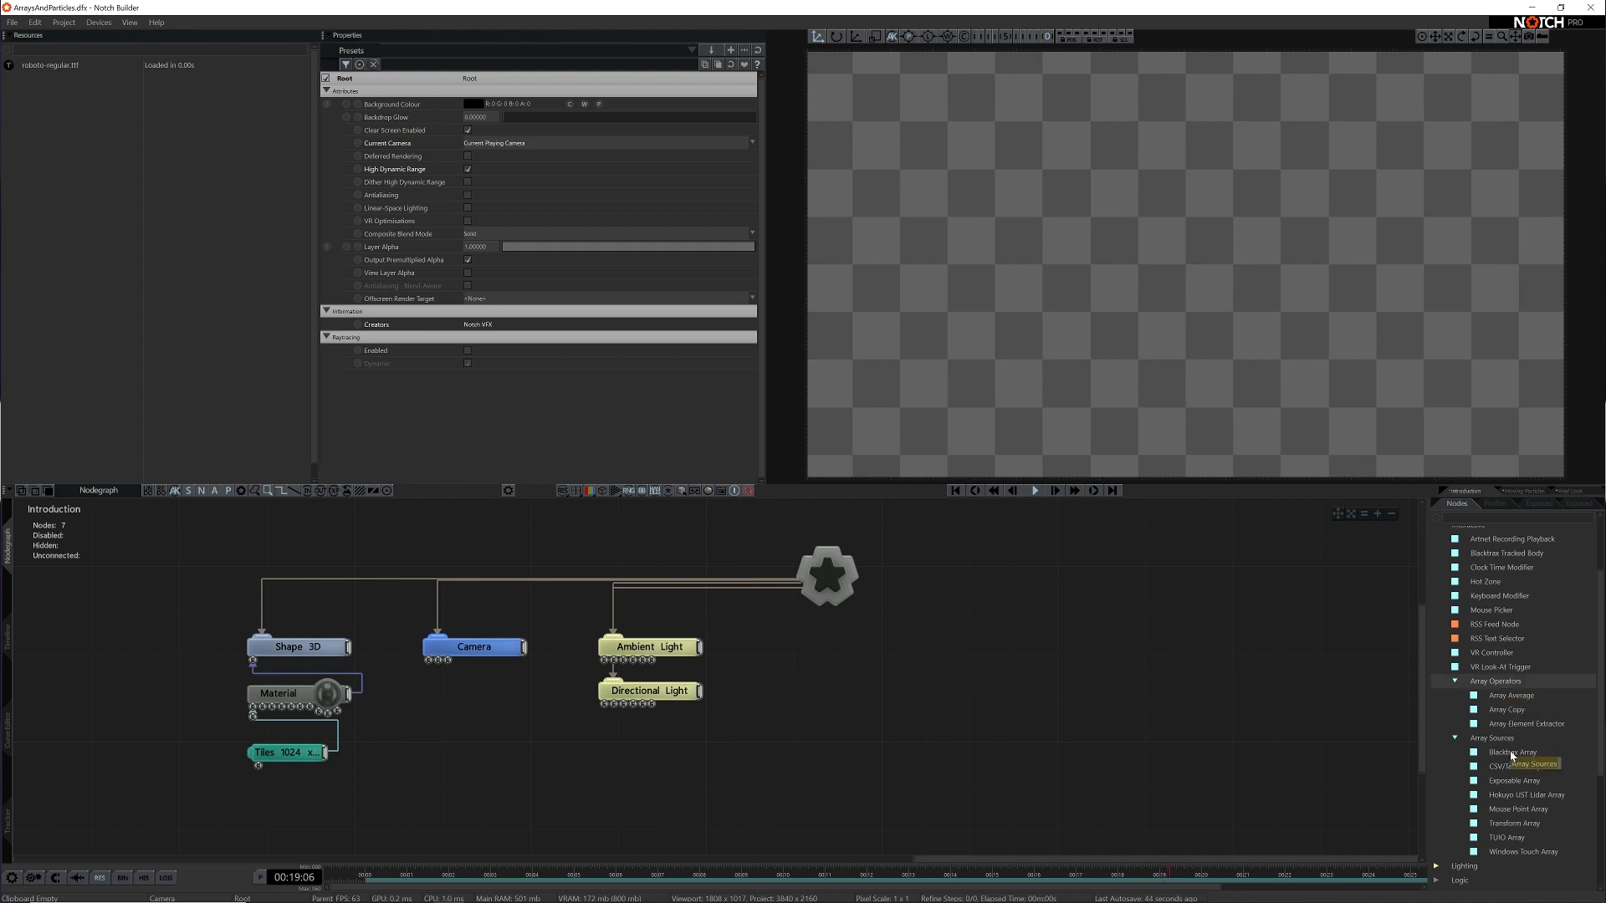
pyautogui.click(1512, 670)
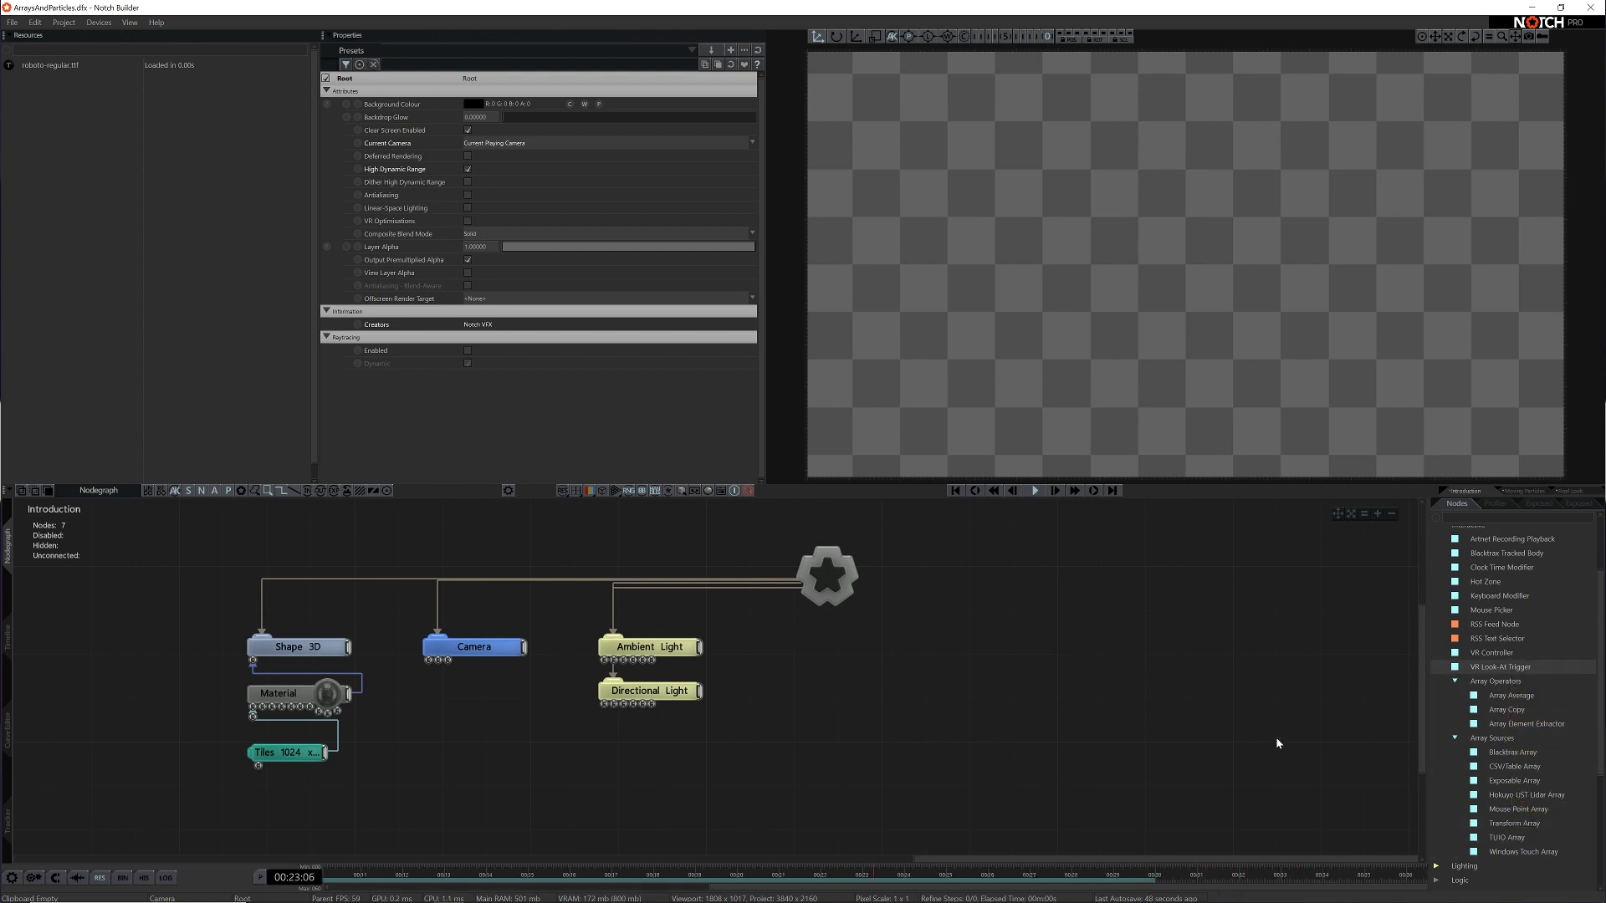
pyautogui.click(1540, 810)
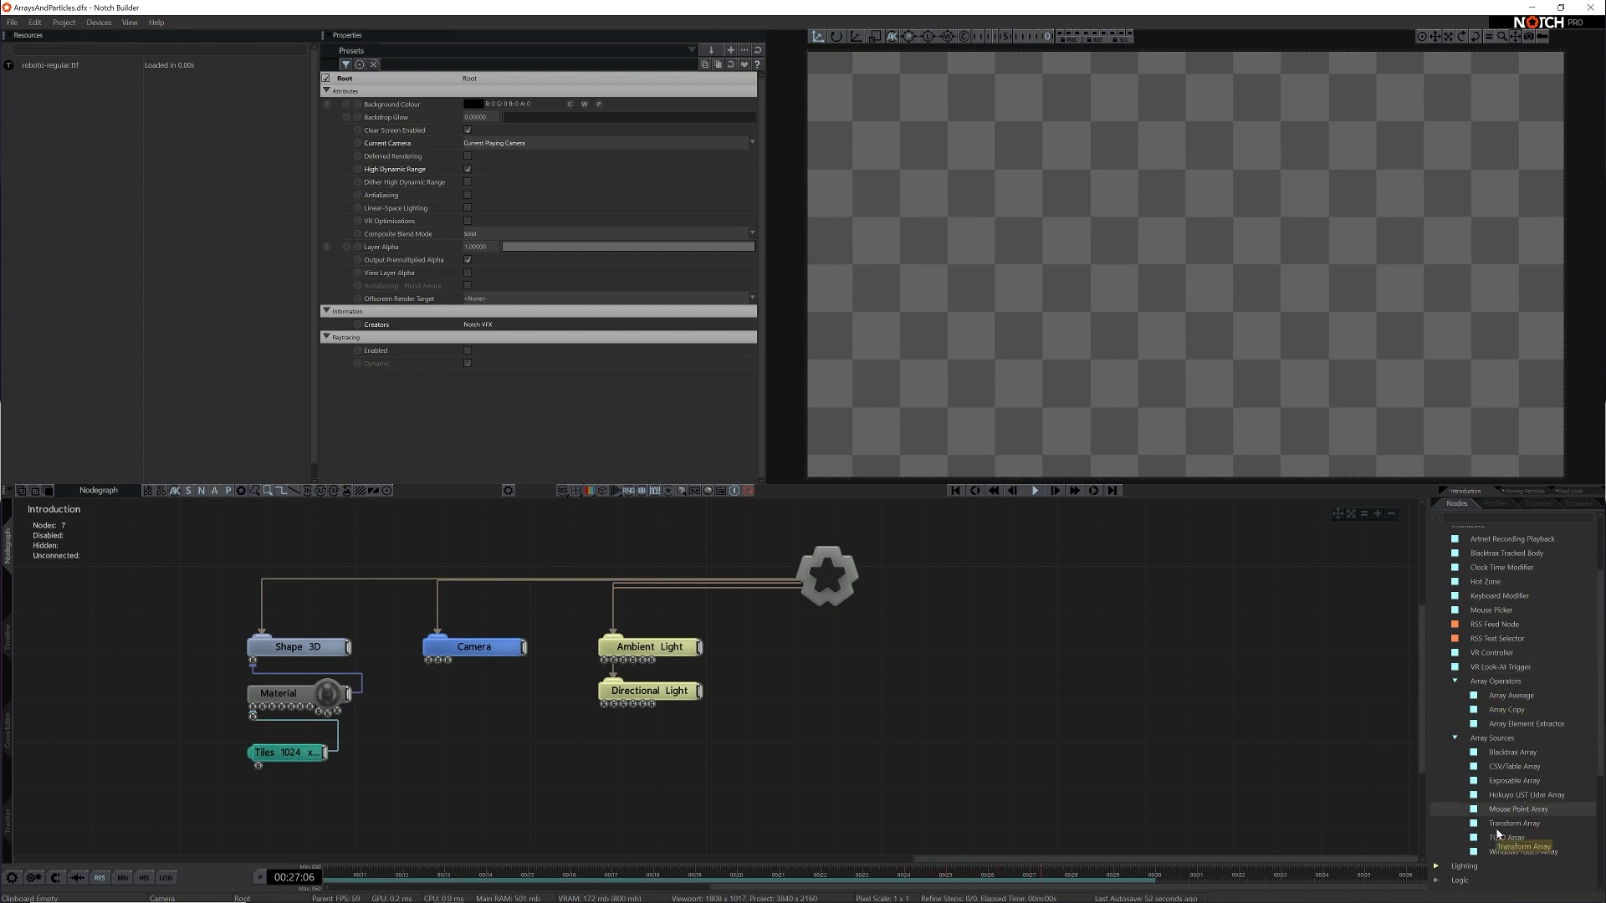
pyautogui.moveTo(376, 786); pyautogui.dragTo(280, 657)
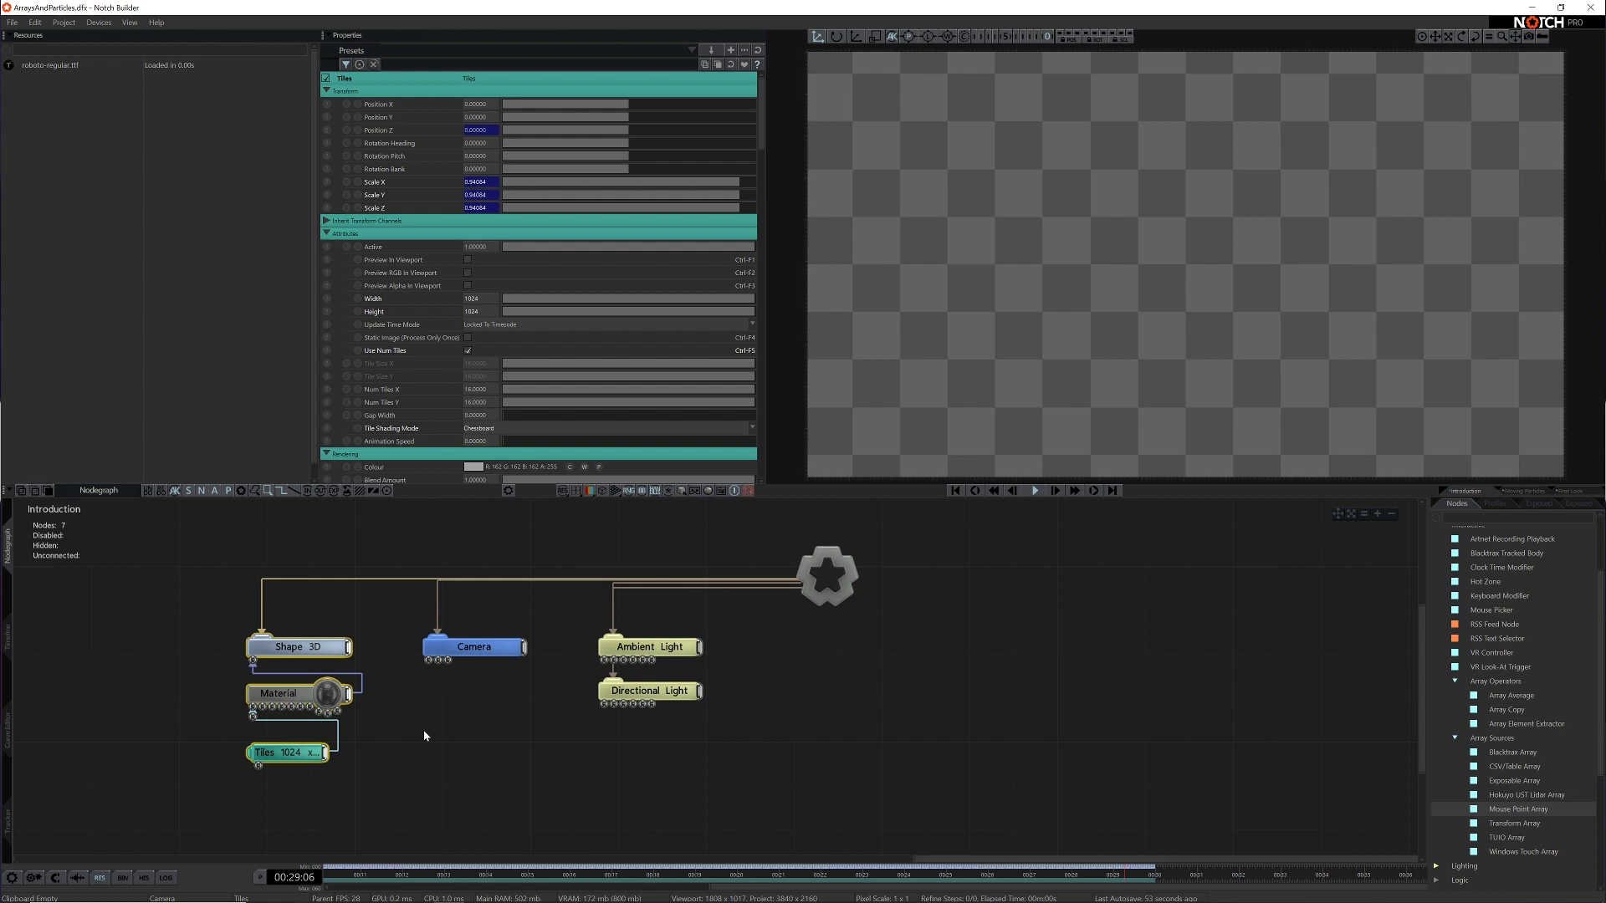
pyautogui.moveTo(423, 735); pyautogui.dragTo(499, 636)
pyautogui.moveTo(560, 779); pyautogui.dragTo(734, 616)
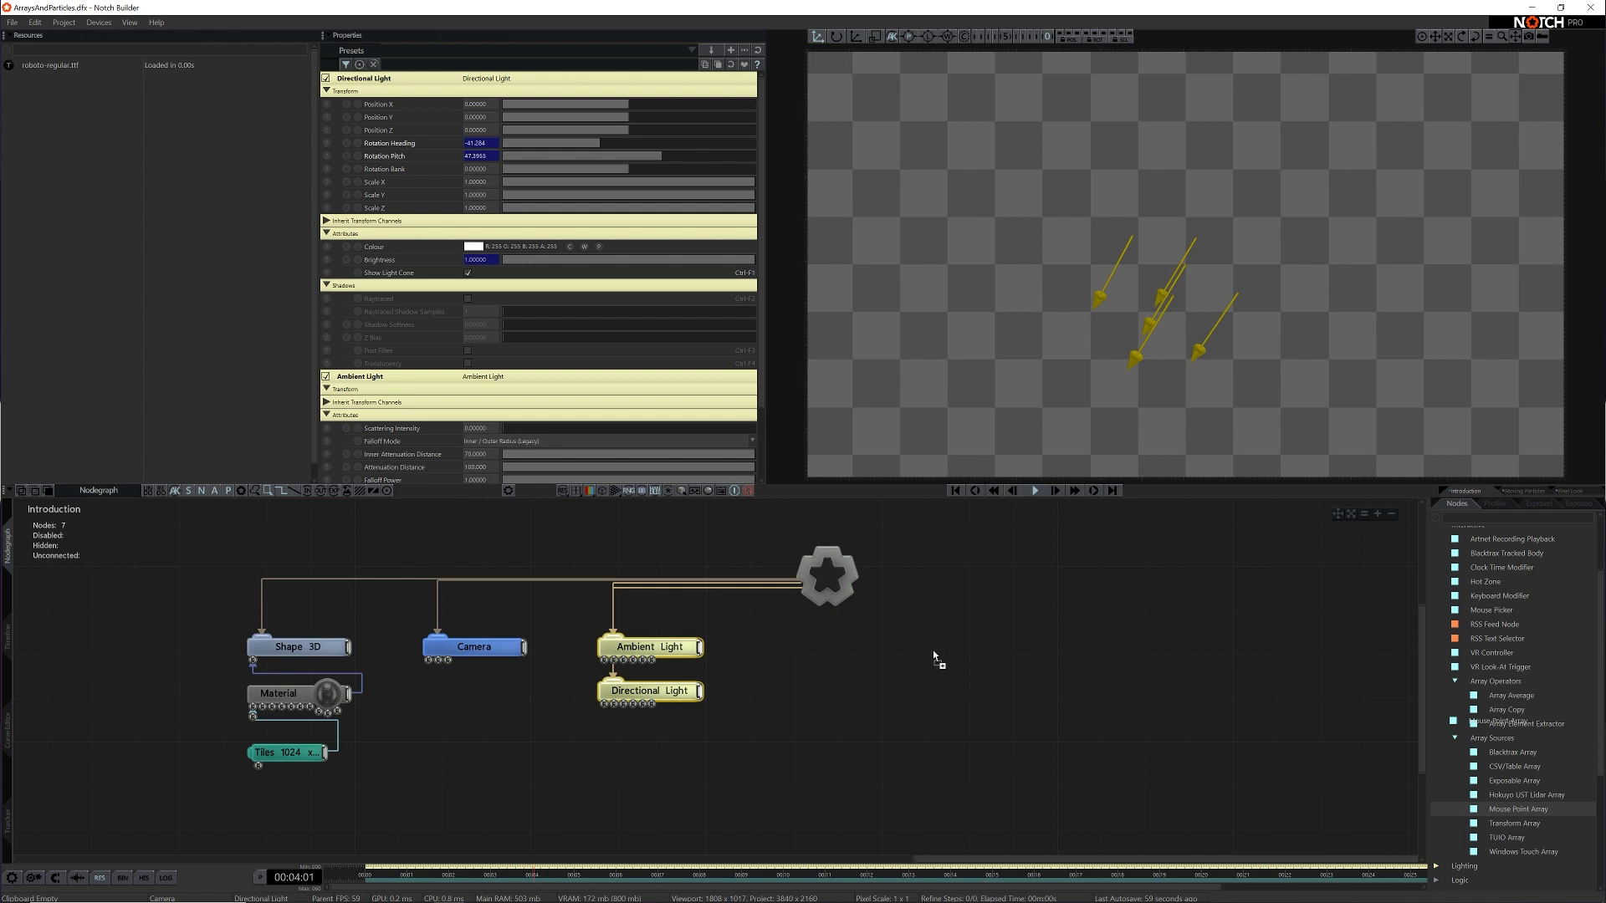
# Add a Mouse Point Array node and a Shape 3D node to the nodegraph, with the shape attached to the array
pyautogui.moveTo(934, 654); pyautogui.dragTo(933, 656)
pyautogui.write('Shape')
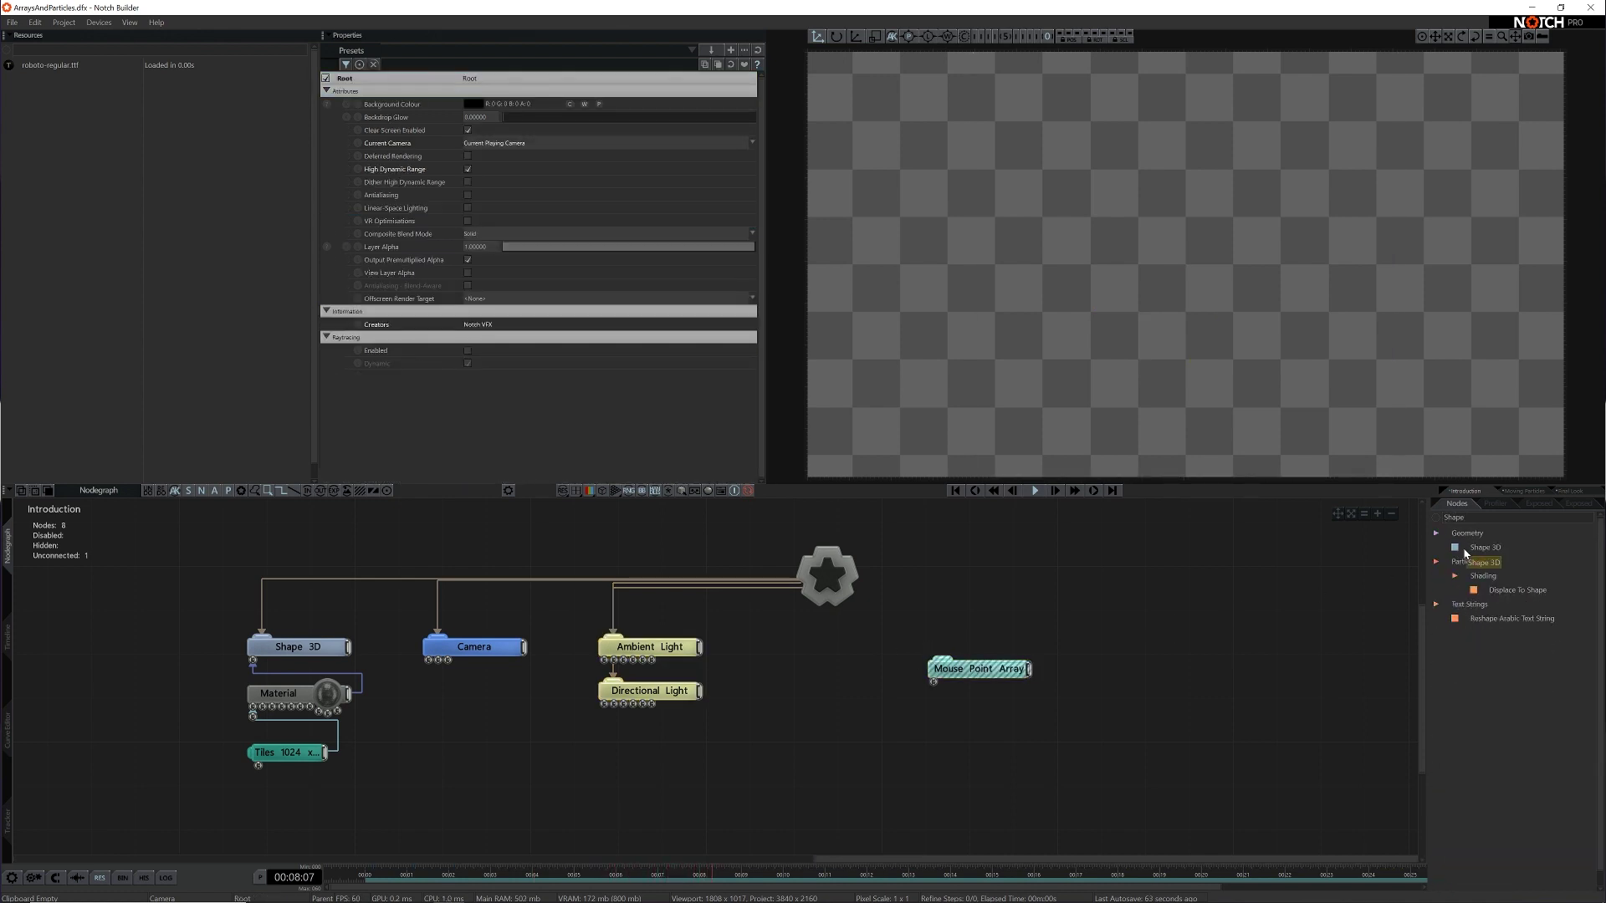
pyautogui.moveTo(1466, 553); pyautogui.dragTo(1386, 588)
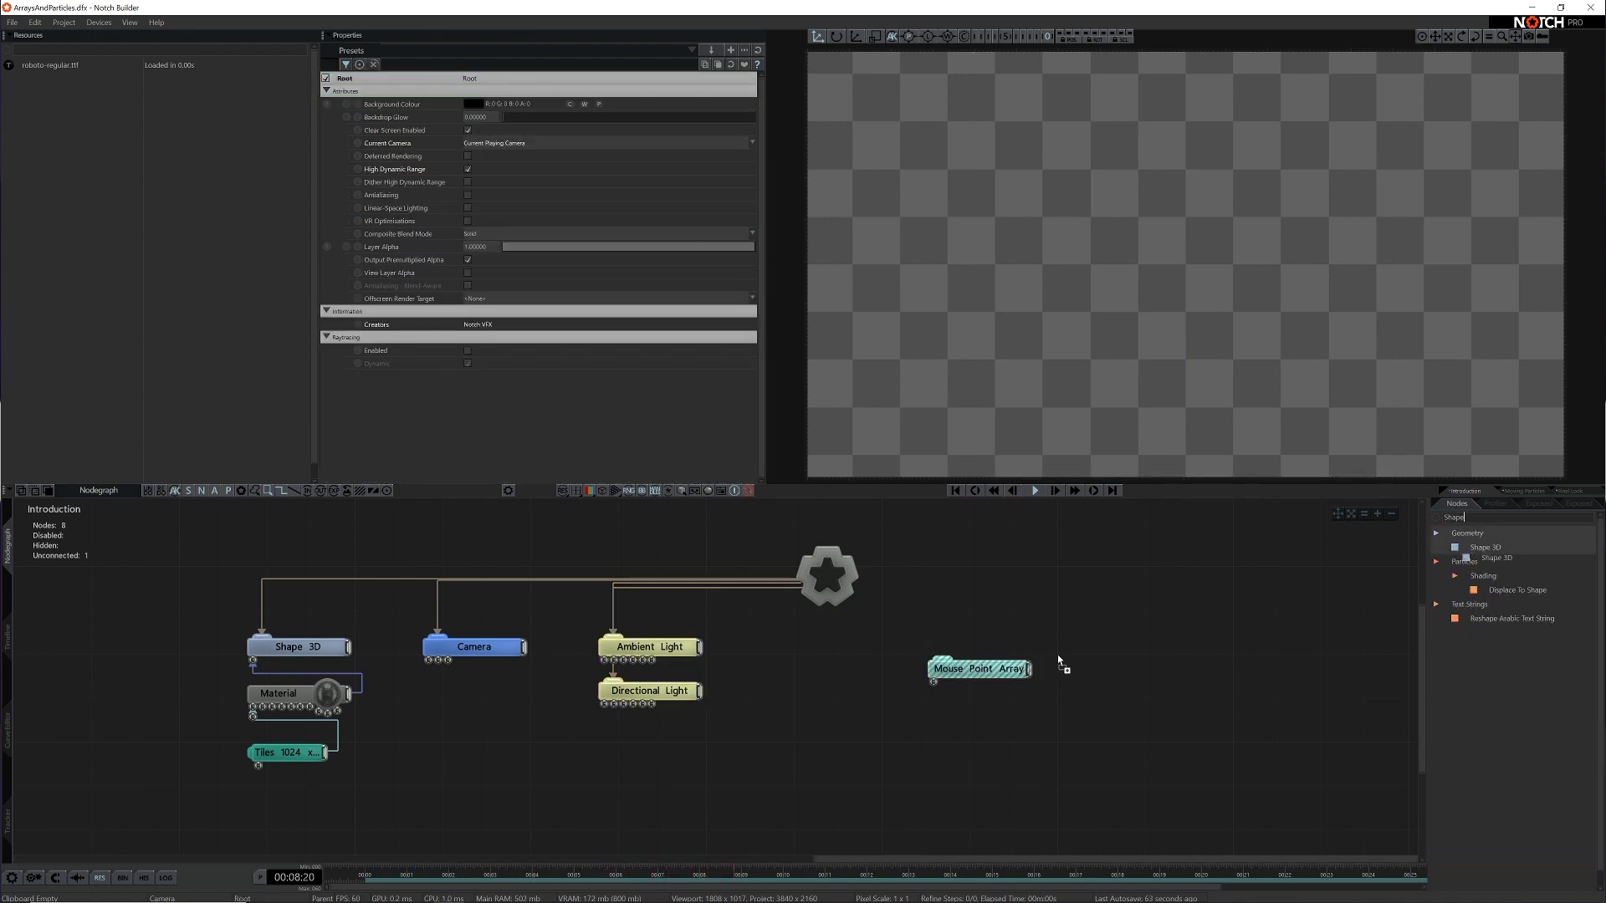
pyautogui.moveTo(1058, 656)
pyautogui.mouseDown()
pyautogui.moveTo(1028, 667)
pyautogui.moveTo(1053, 666)
pyautogui.mouseUp()
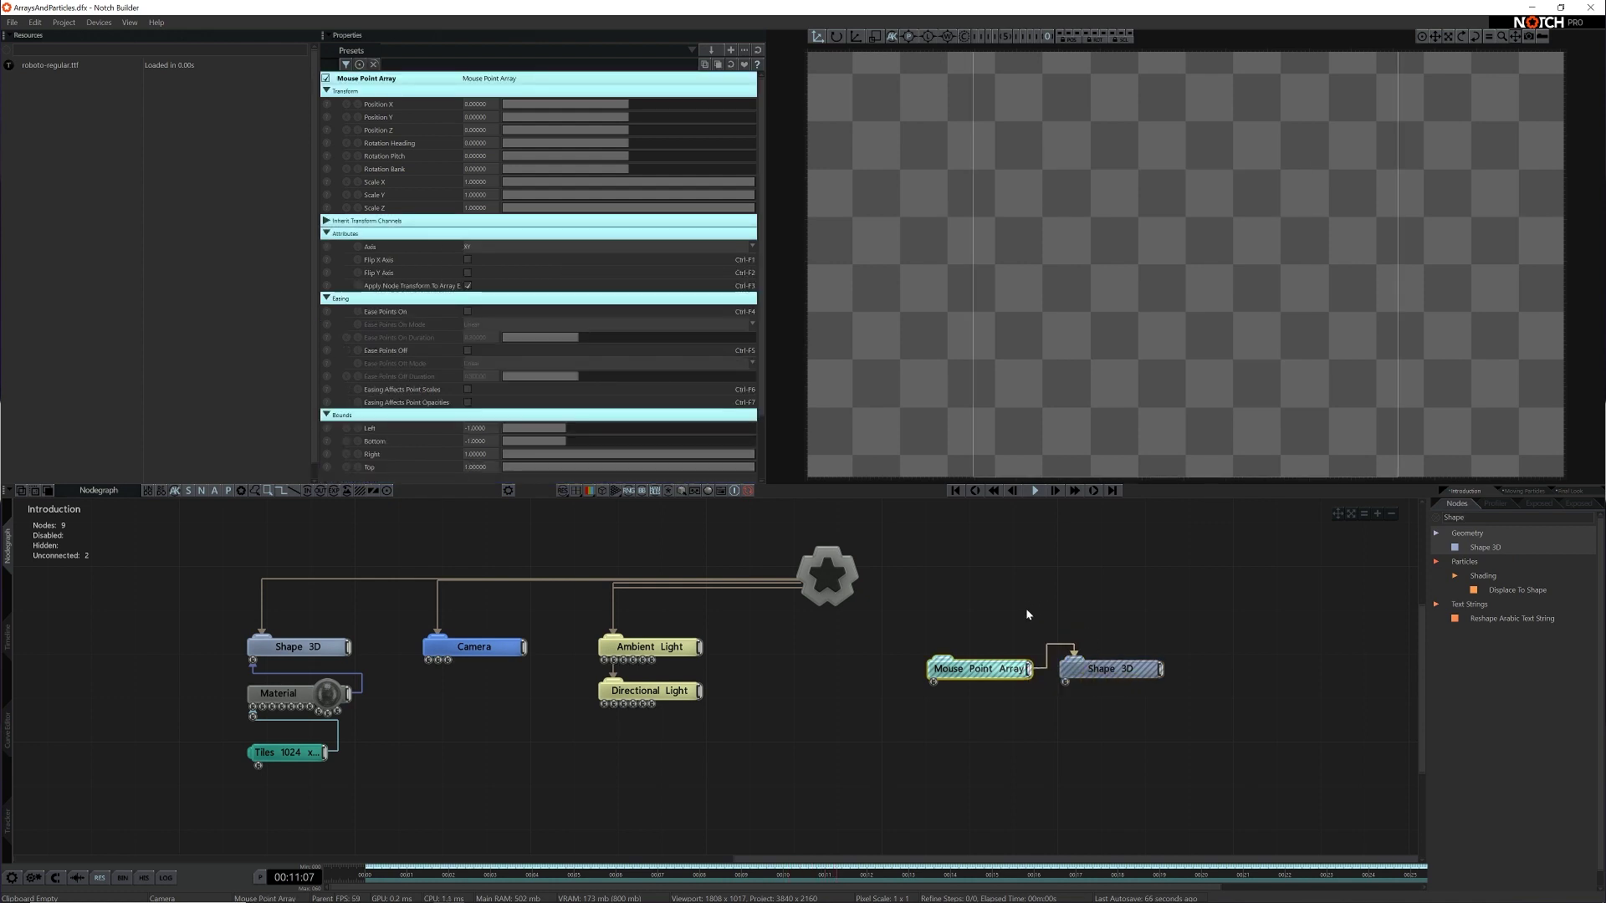
# Connect the Mouse Point Array node to the Root node
pyautogui.moveTo(795, 566); pyautogui.dragTo(895, 608)
pyautogui.moveTo(958, 674); pyautogui.dragTo(962, 672)
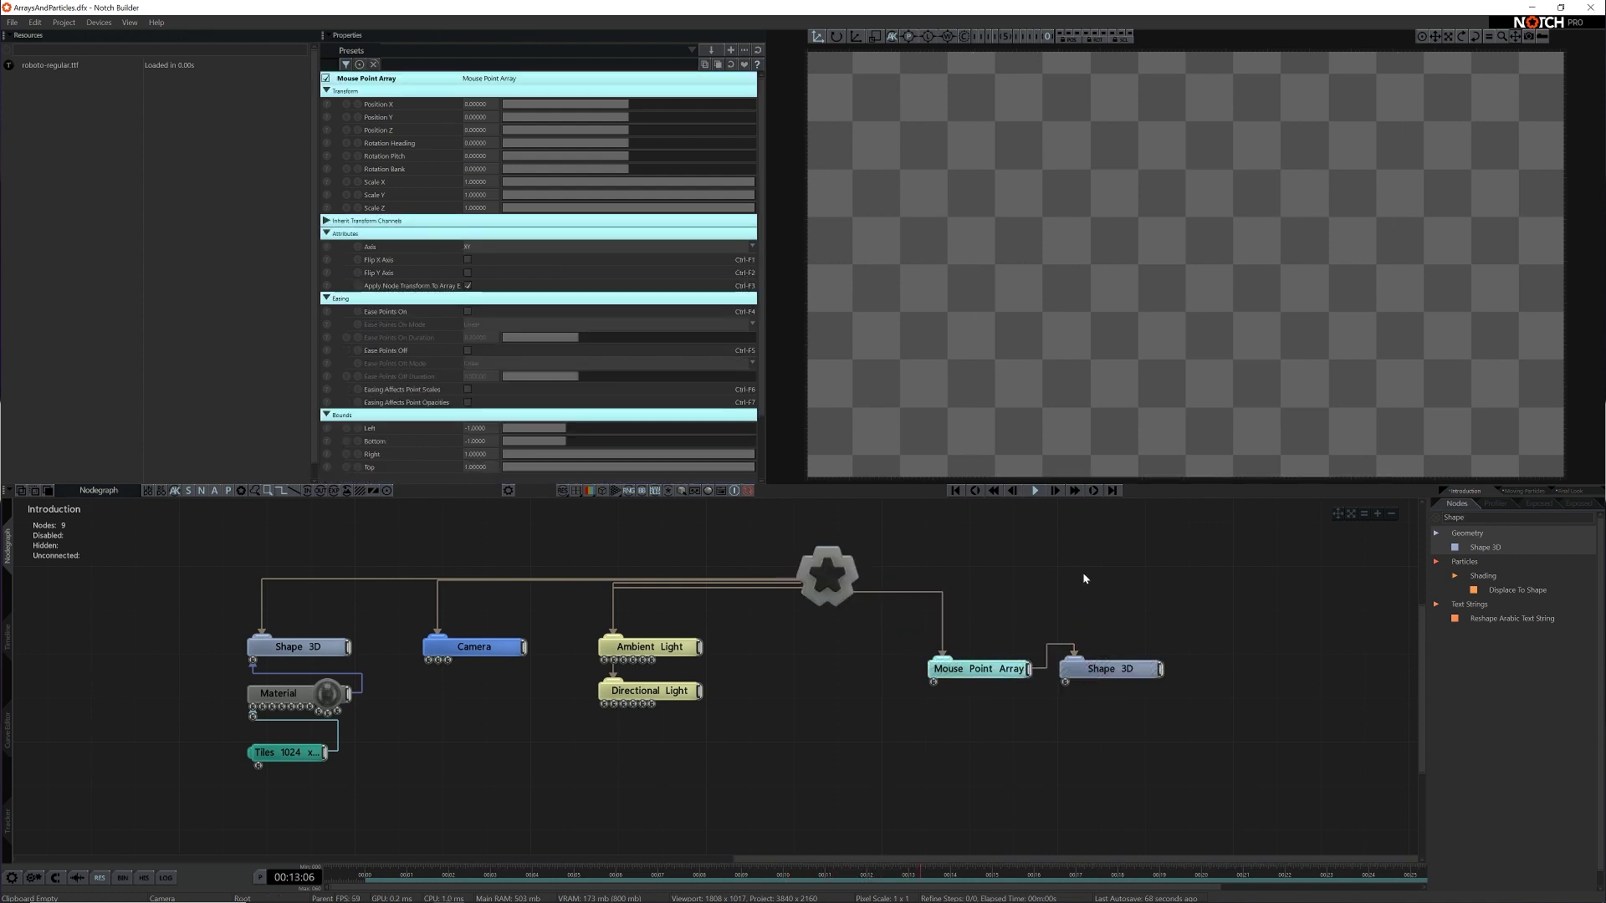
pyautogui.click(1083, 572)
# Test the mouse-controlled sphere in the viewport and inspect the transform properties of the array's Shape 3D node
pyautogui.press('space')
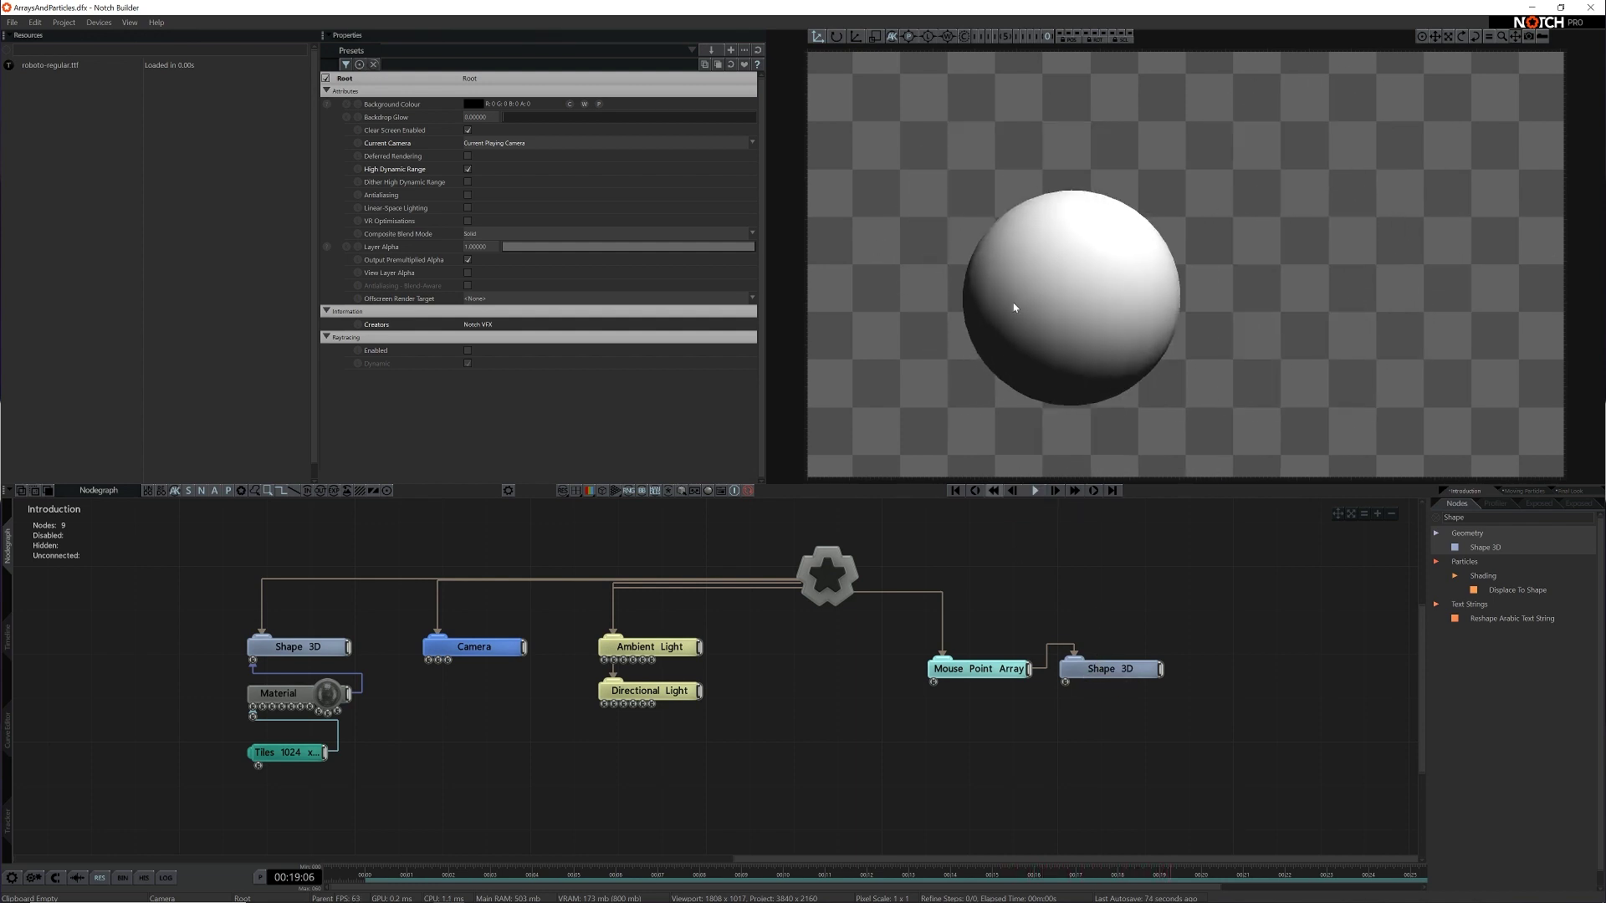
pyautogui.press('space')
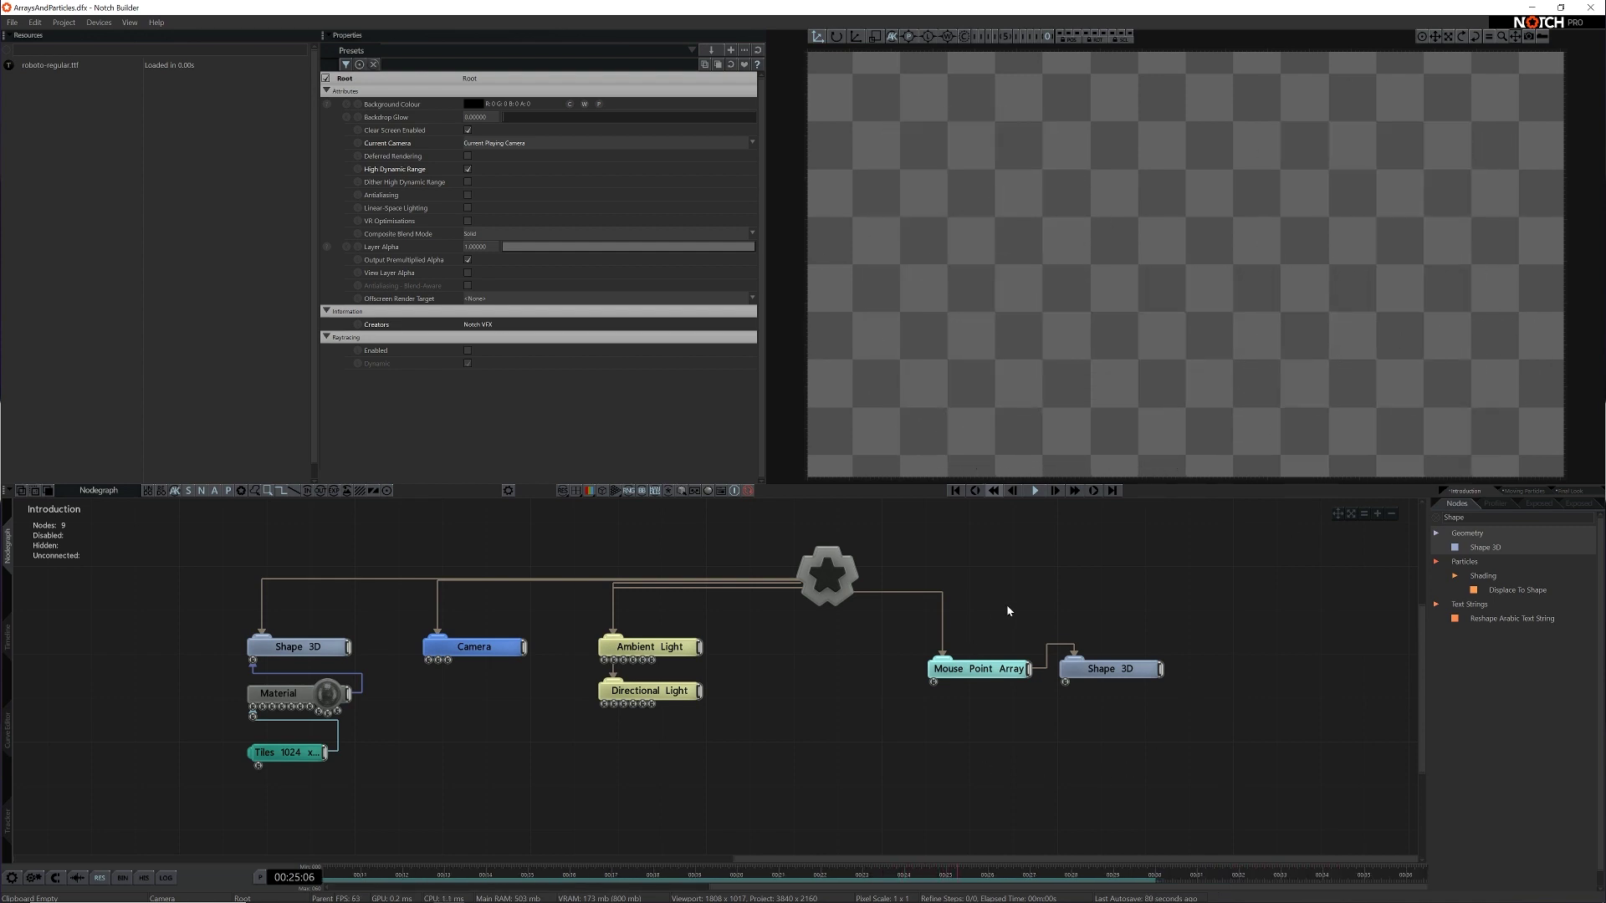
pyautogui.click(1076, 663)
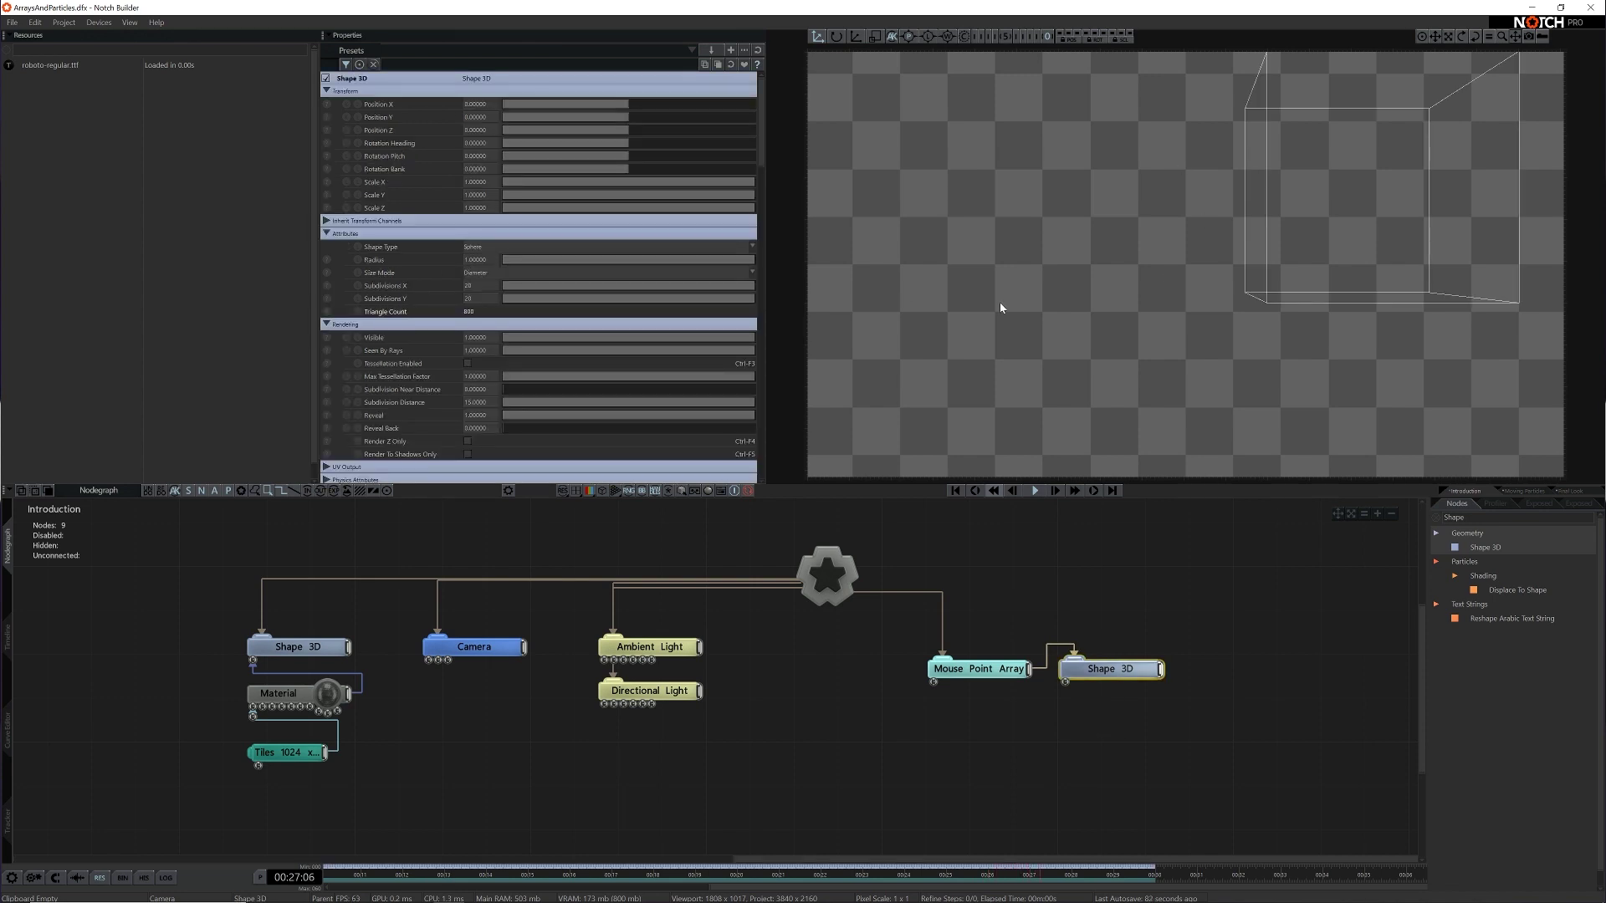
pyautogui.click(395, 104)
pyautogui.click(1294, 657)
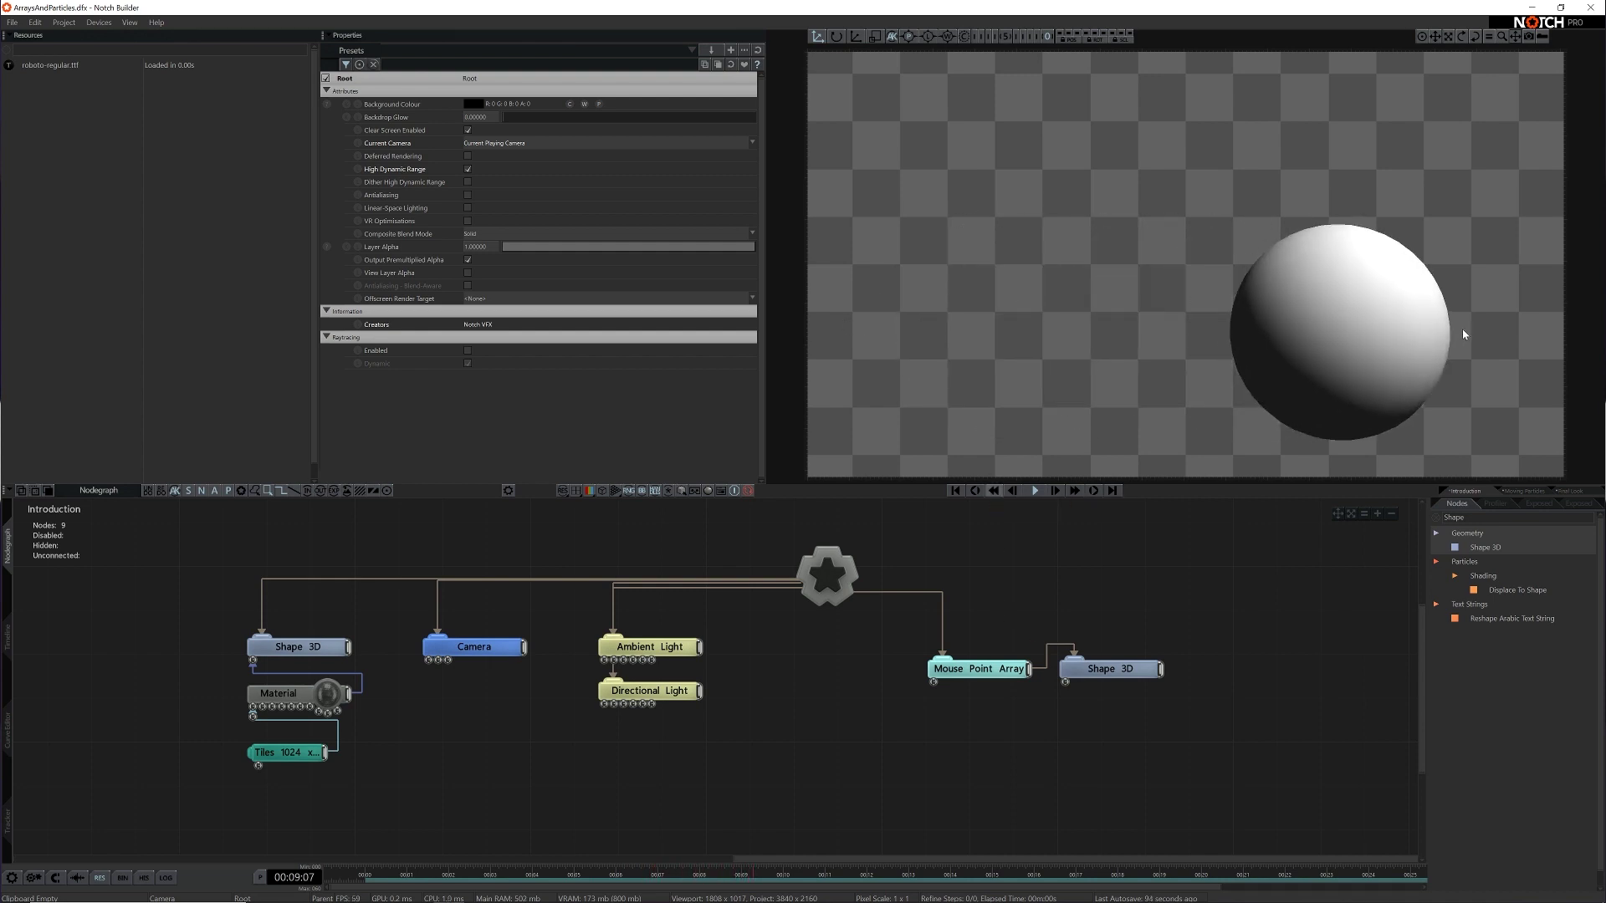
# Set the Mouse Point Array's bounds to -1.7778 for Left and 1.77778 for Right
pyautogui.click(977, 669)
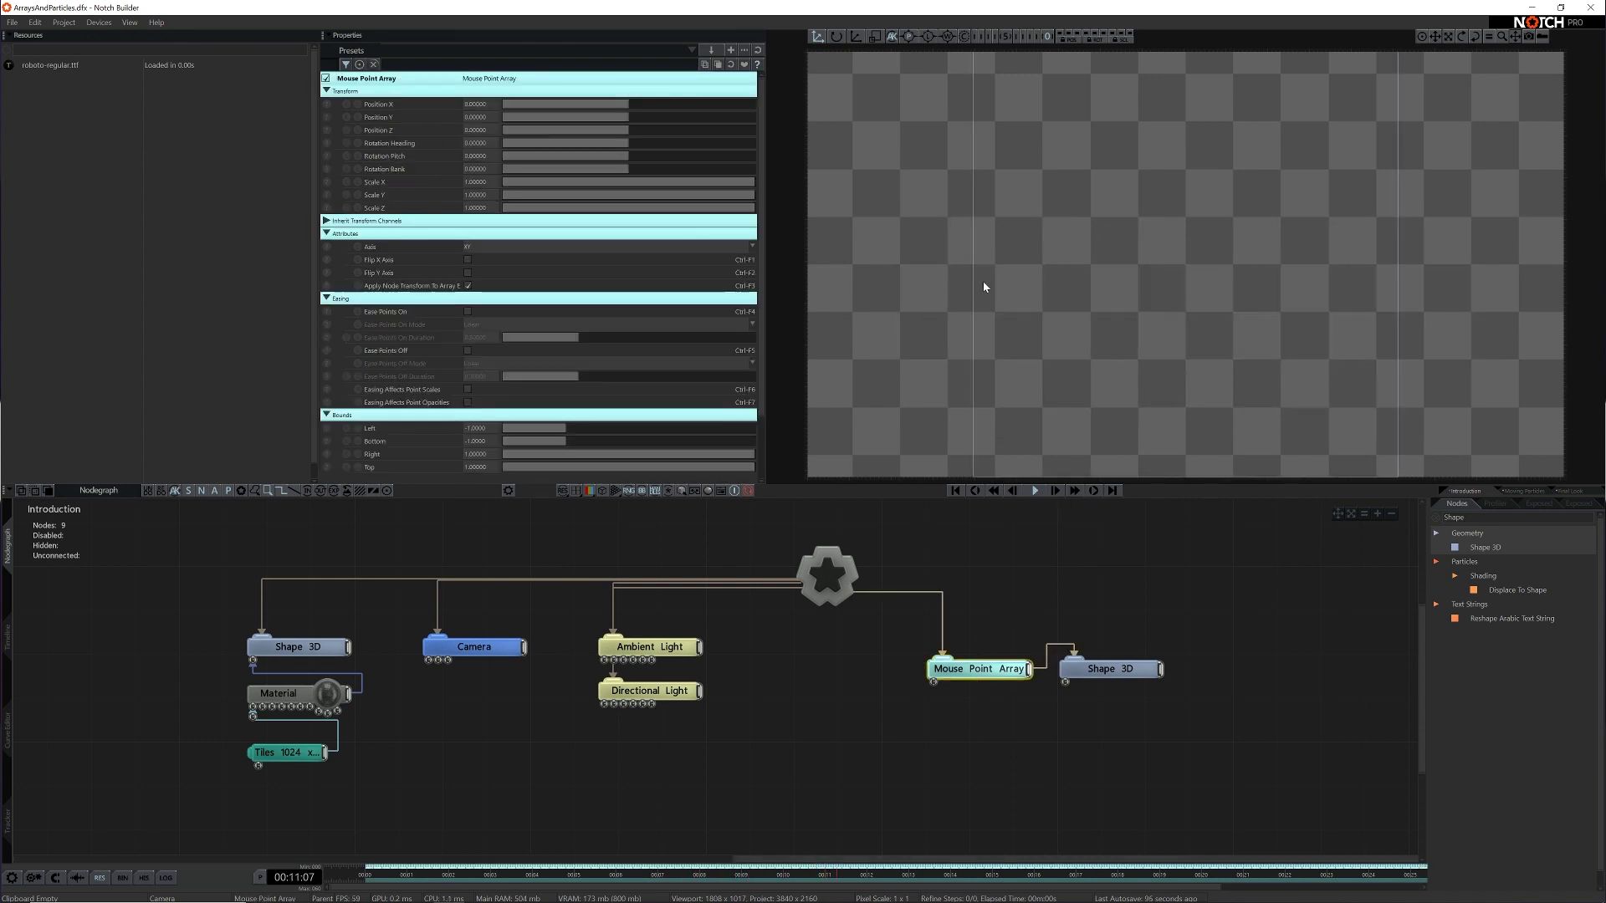
pyautogui.click(475, 430)
pyautogui.write('-1.77776')
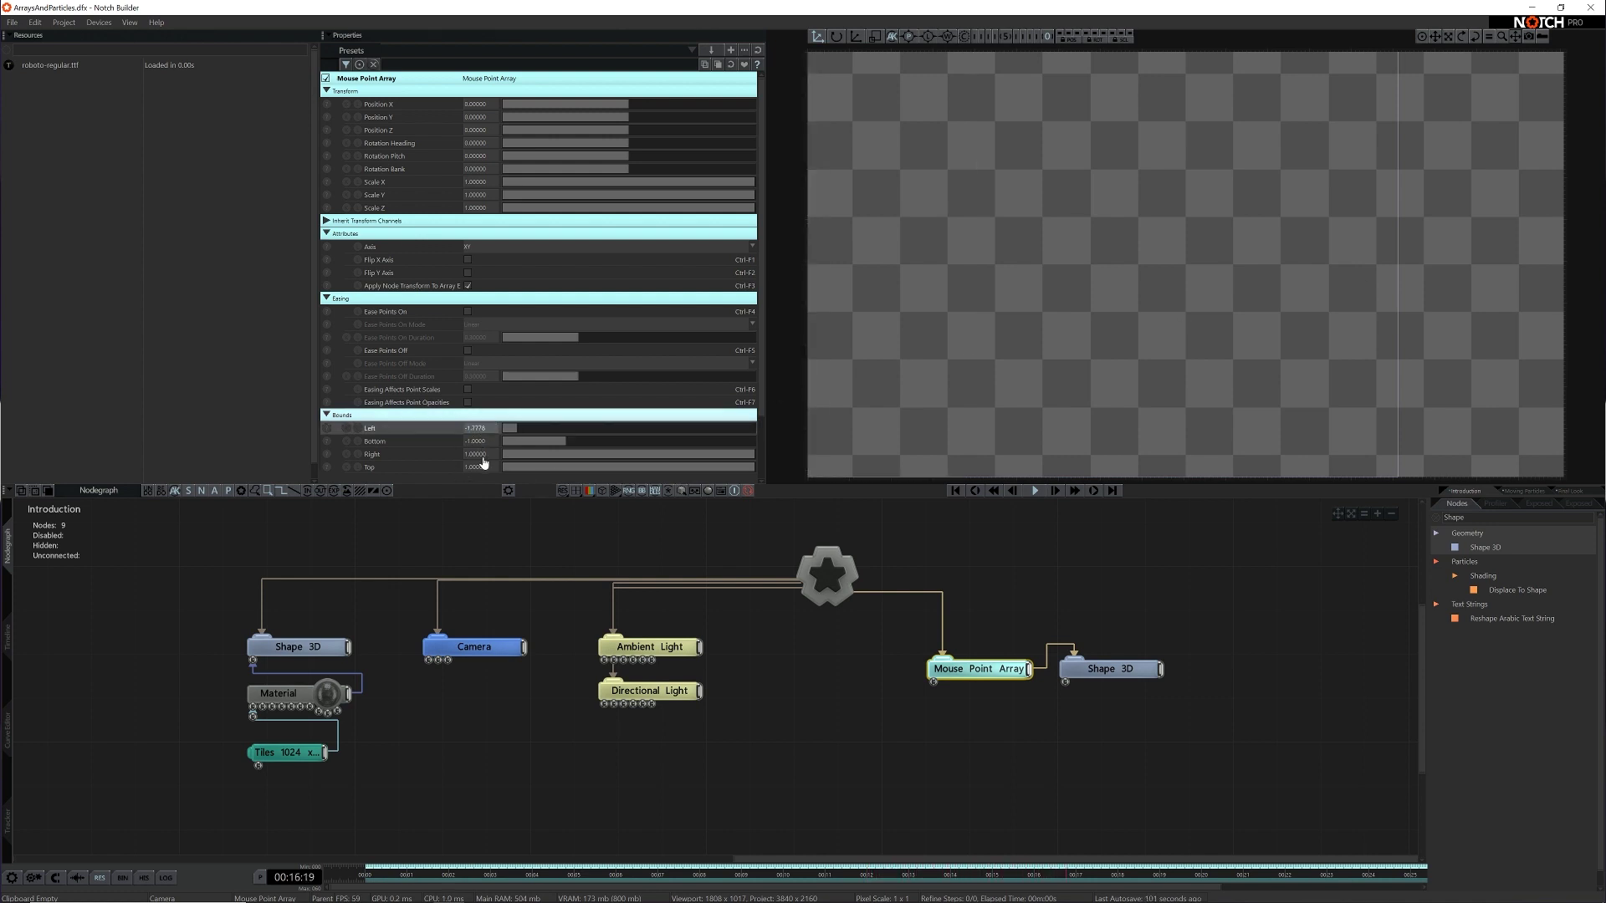
pyautogui.click(483, 456)
pyautogui.write('1')
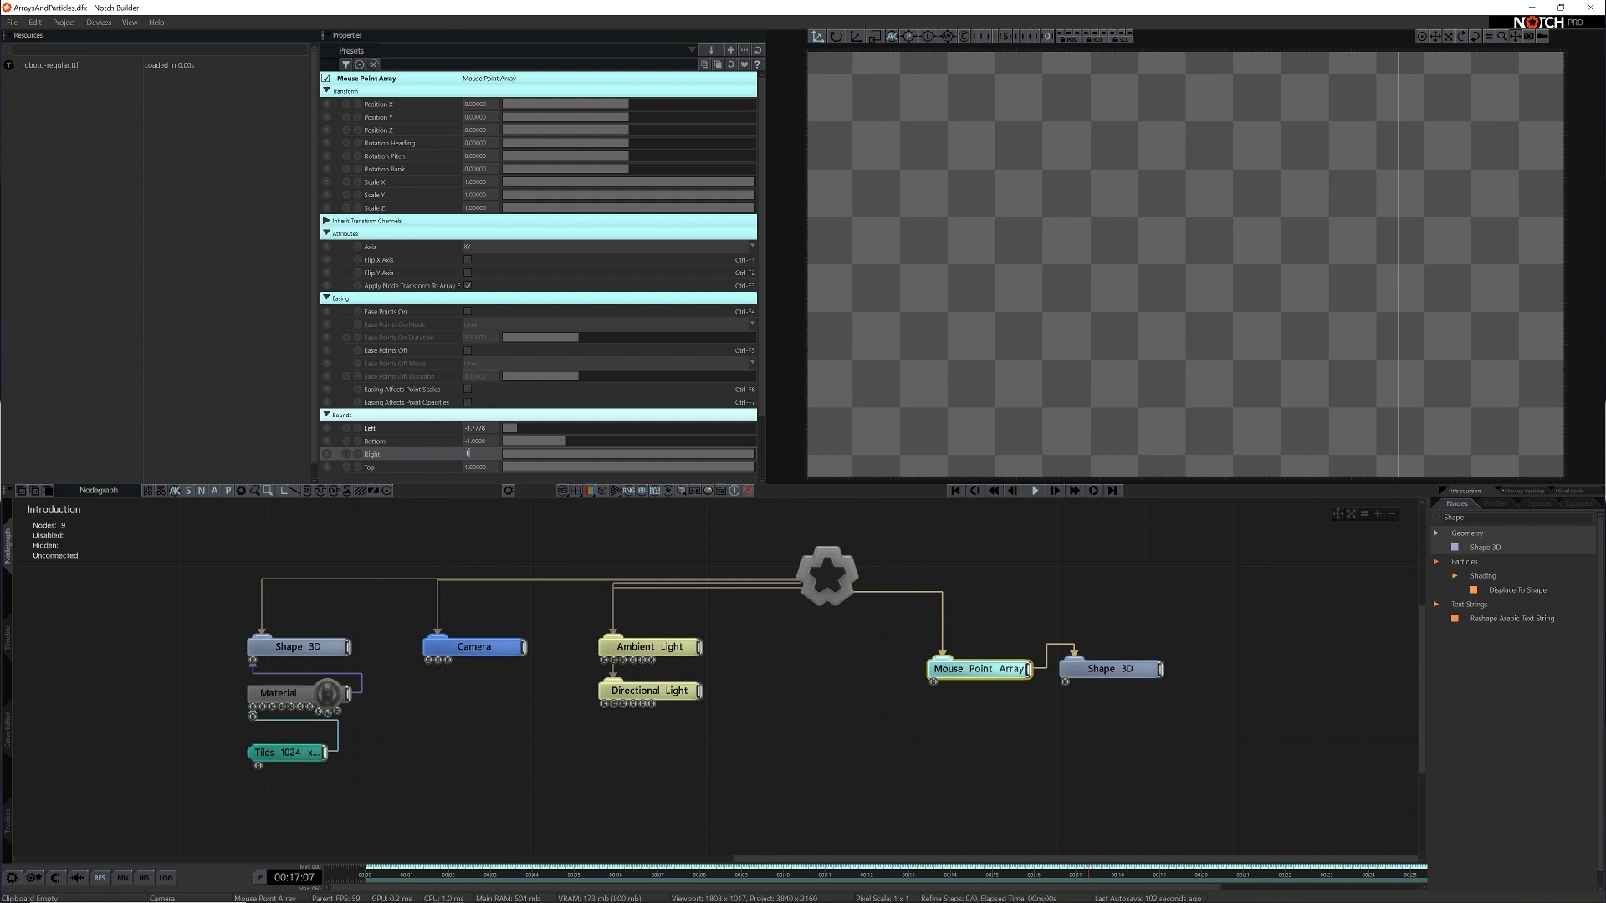
pyautogui.write('.777777')
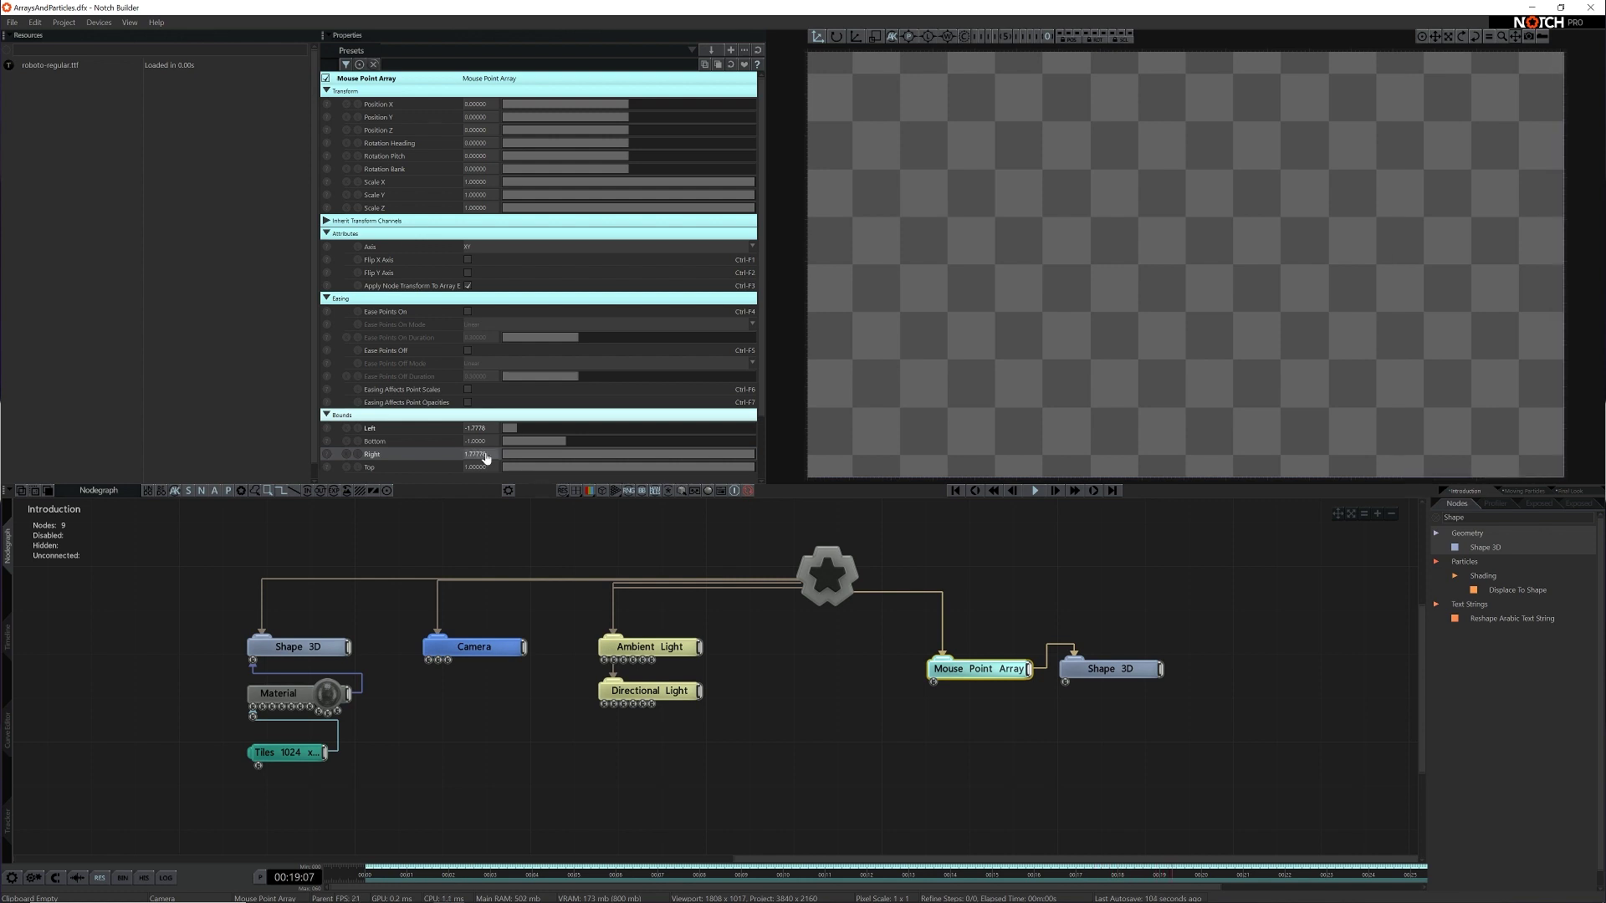
pyautogui.click(984, 579)
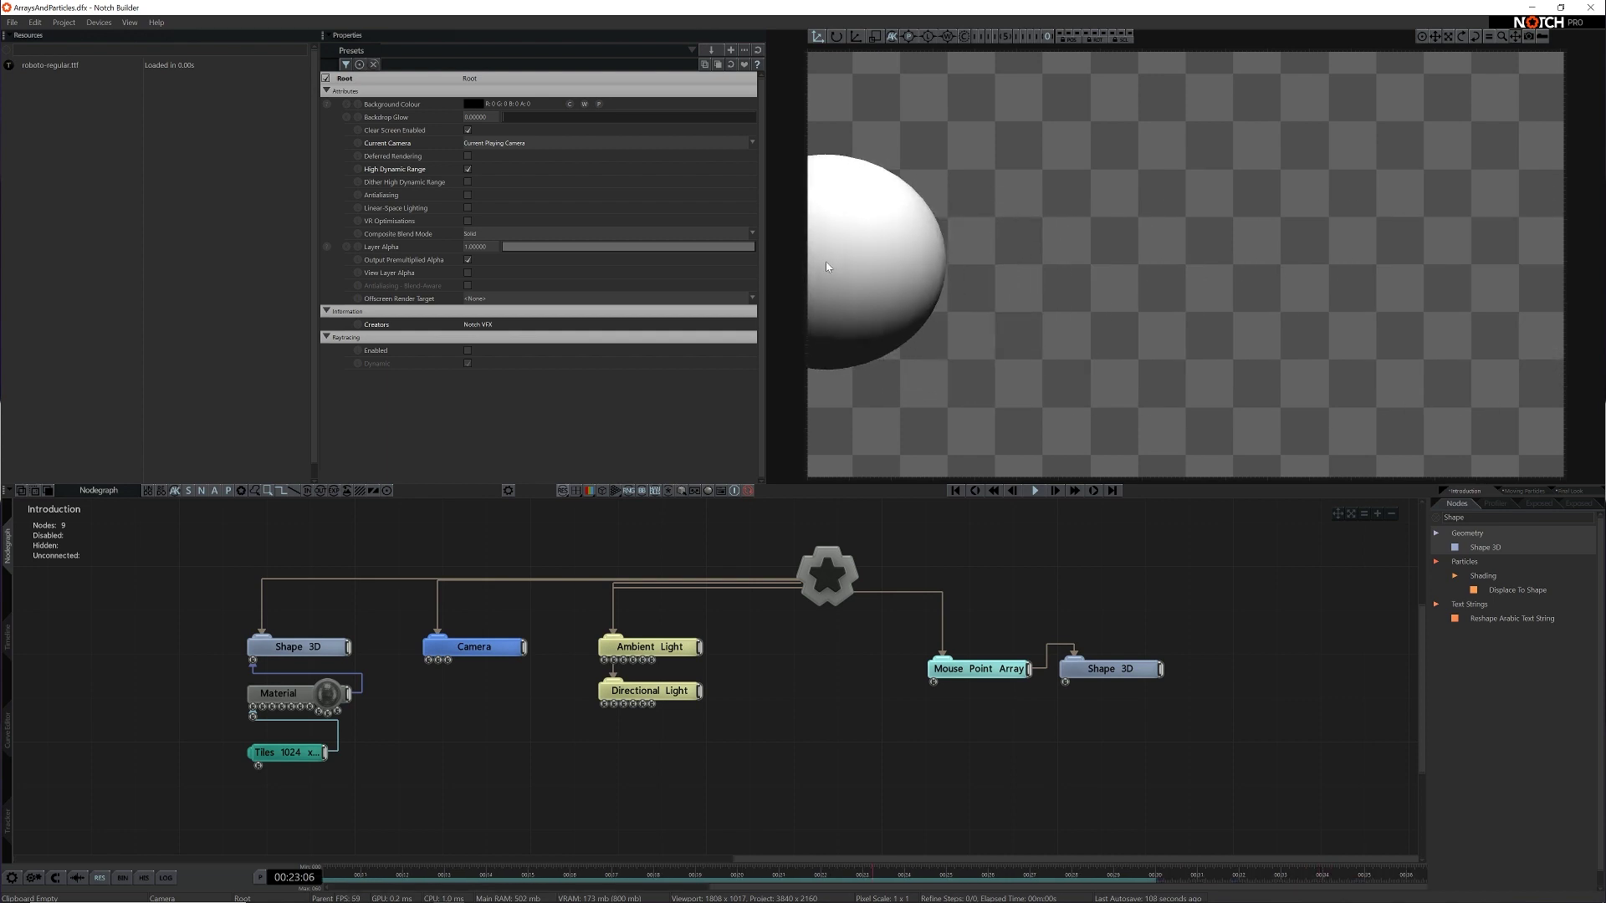
# Enable Ease Points On, Ease Points Off and Easing Affects Point Scales for the Mouse Point Array
pyautogui.click(994, 670)
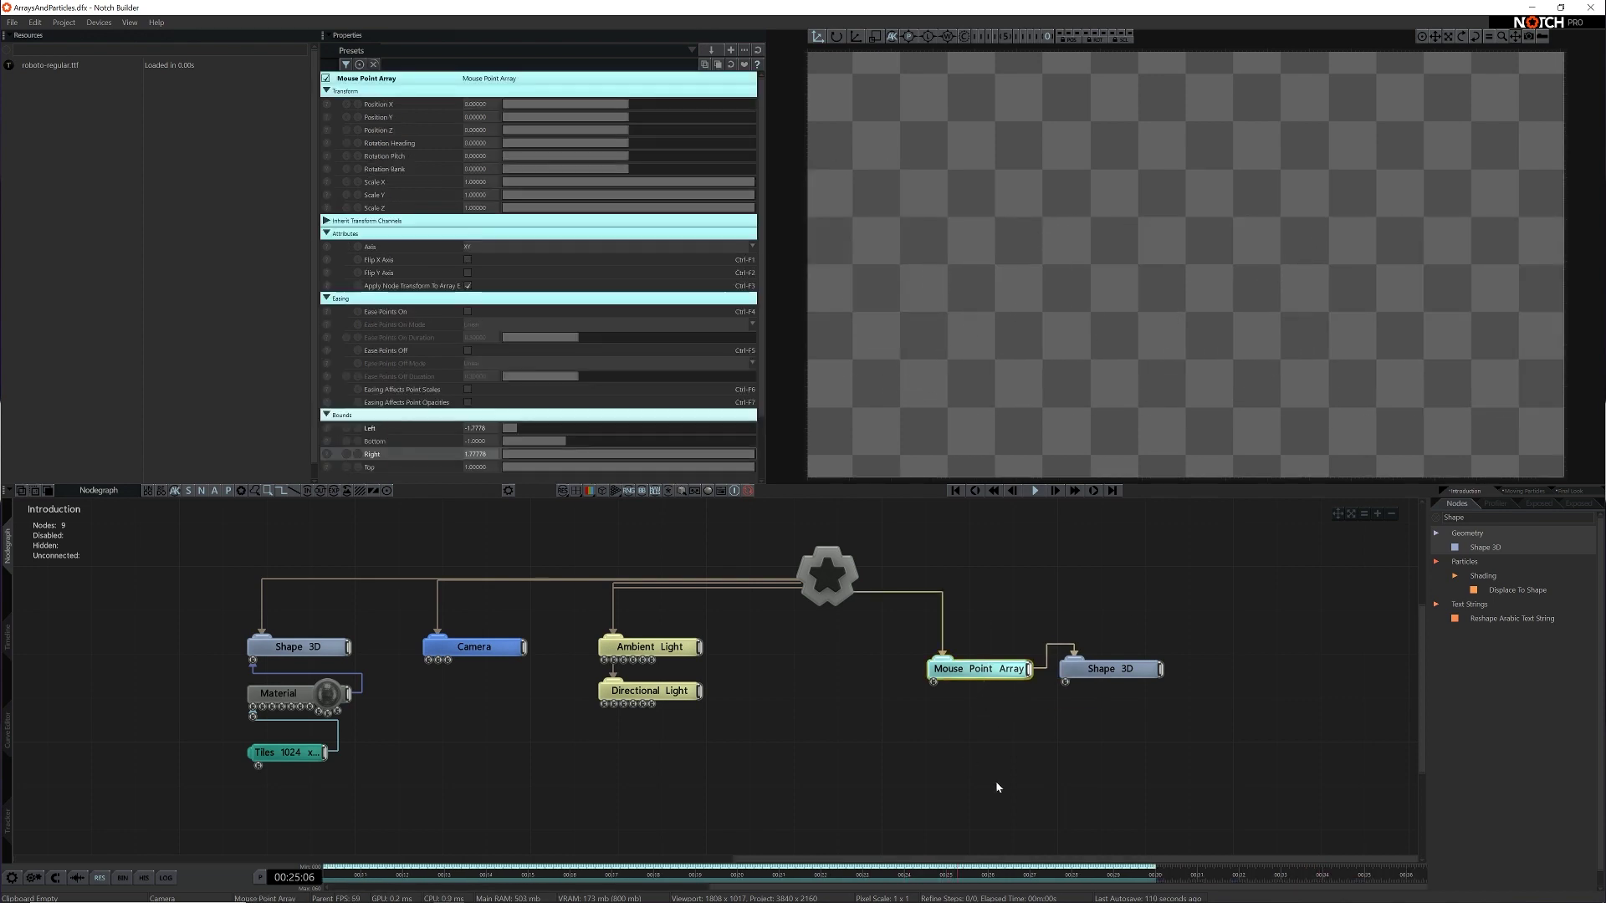
pyautogui.click(467, 312)
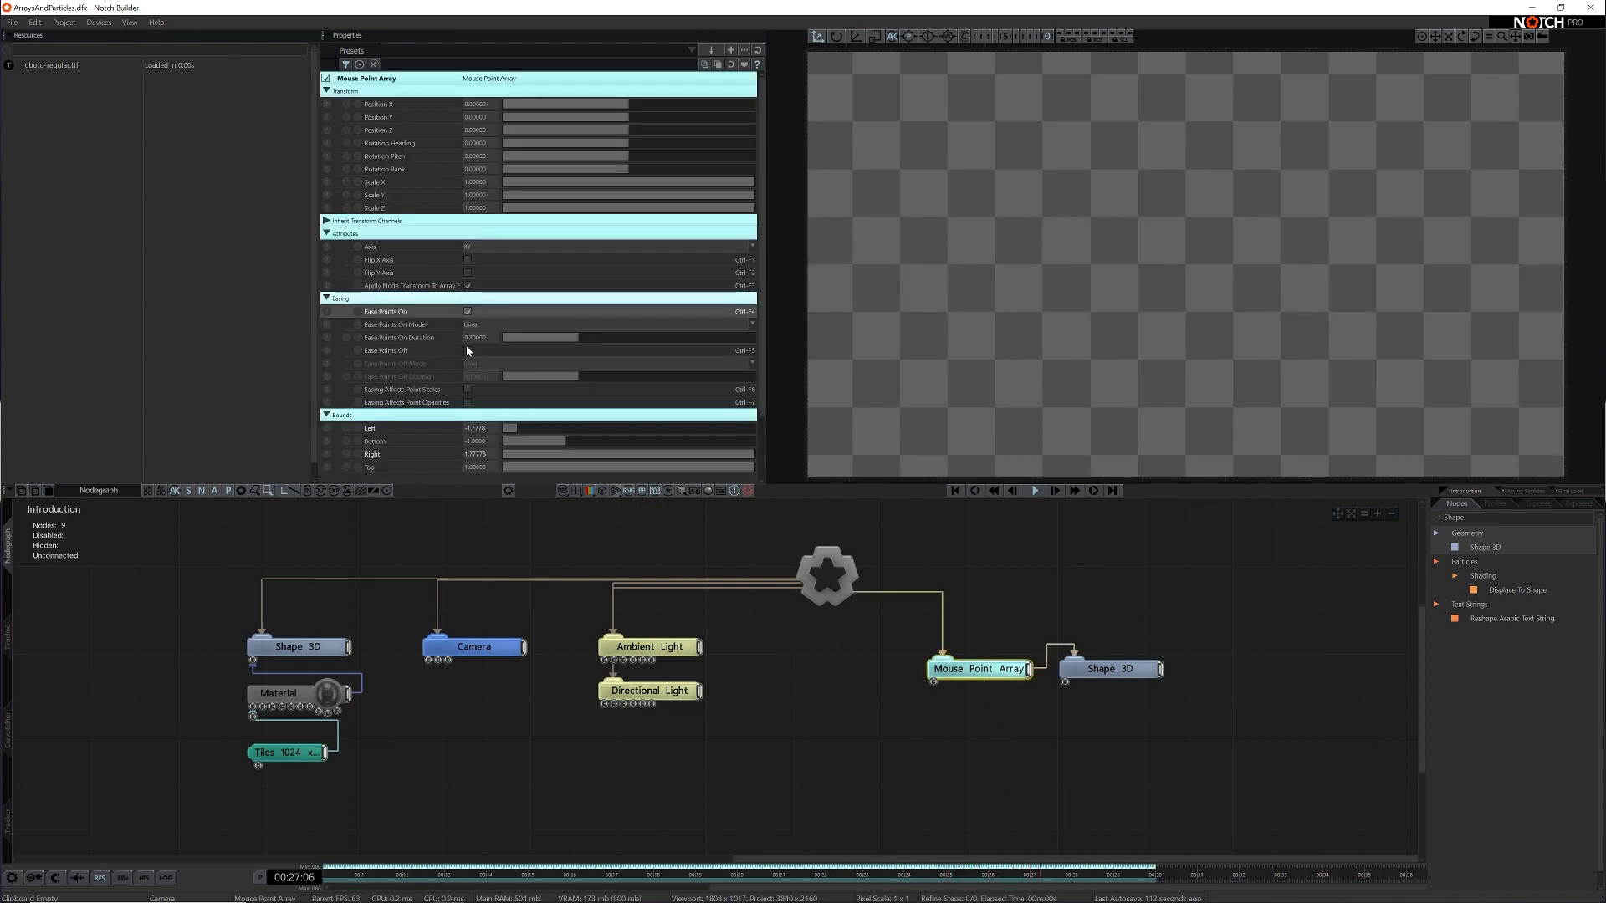
pyautogui.click(467, 350)
pyautogui.click(962, 515)
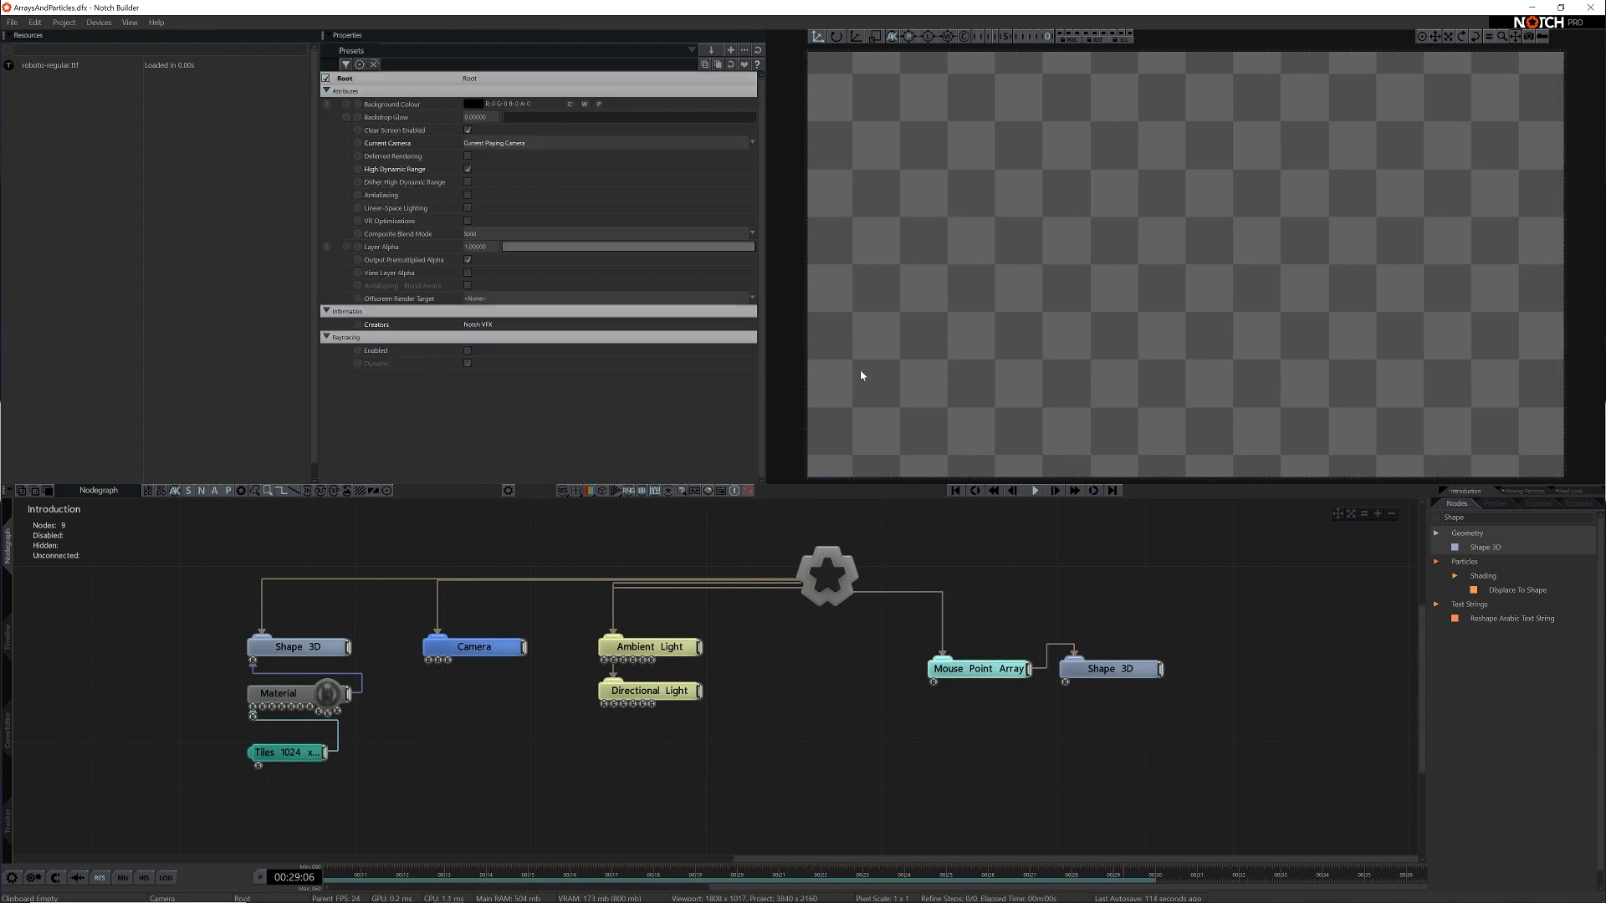
# Test the point easing by making several mouse points and moving them around the viewport
pyautogui.moveTo(862, 320); pyautogui.dragTo(1351, 175)
pyautogui.click(1027, 191)
pyautogui.moveTo(1228, 294); pyautogui.dragTo(1401, 219)
pyautogui.moveTo(1284, 346); pyautogui.dragTo(1201, 322)
pyautogui.click(868, 173)
pyautogui.moveTo(880, 199); pyautogui.dragTo(936, 166)
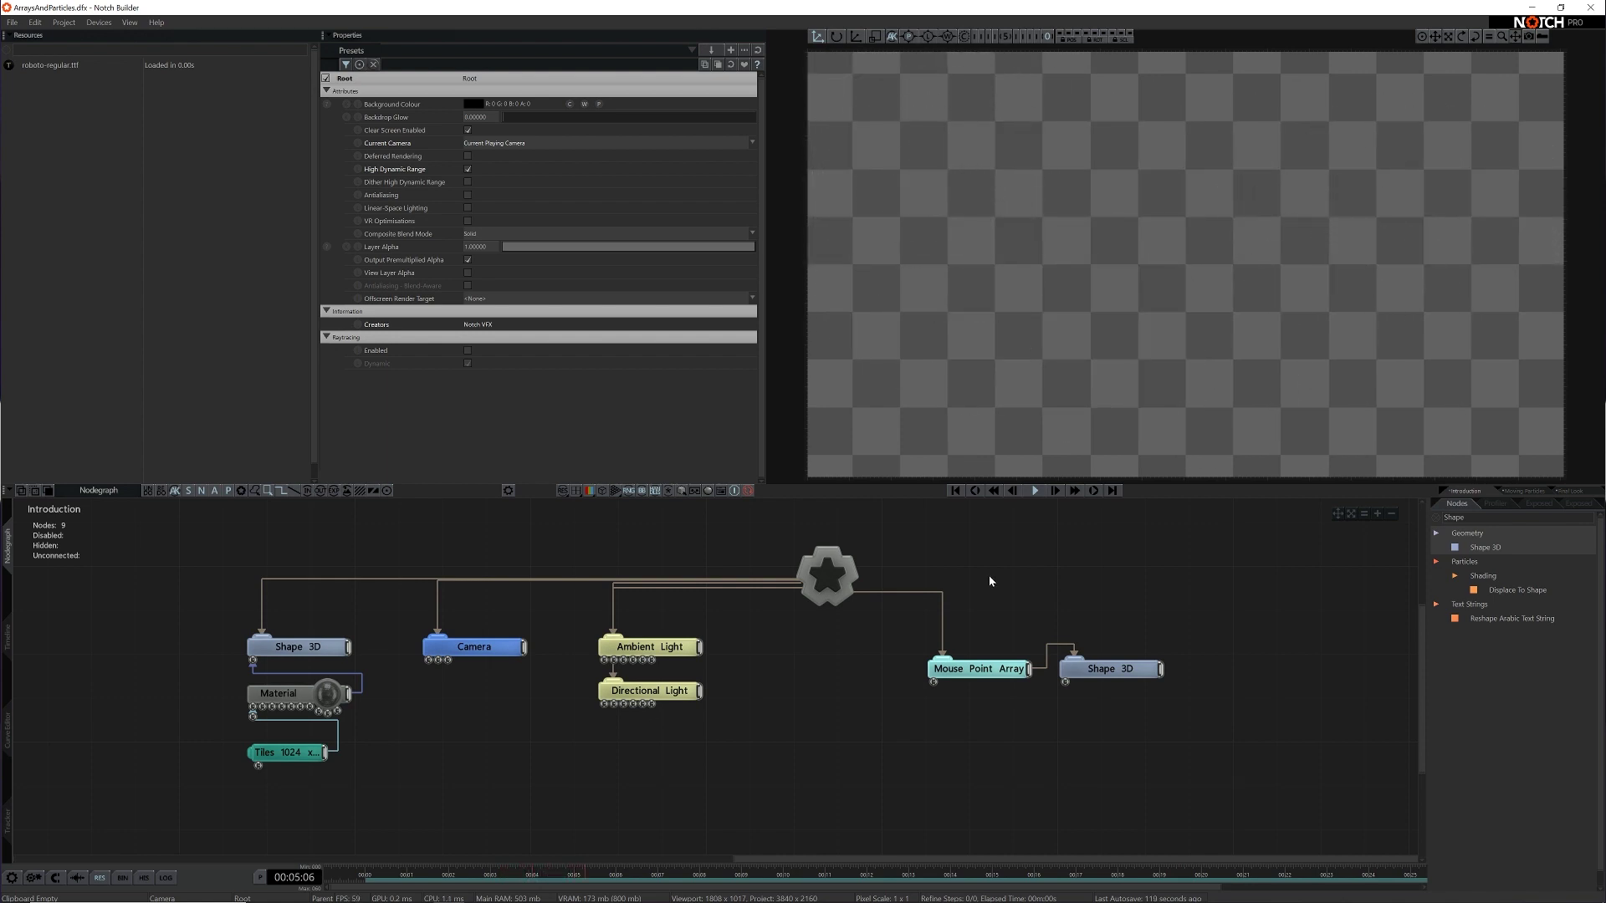
# Disable all the easing options of the Mouse Point Array again
pyautogui.click(983, 669)
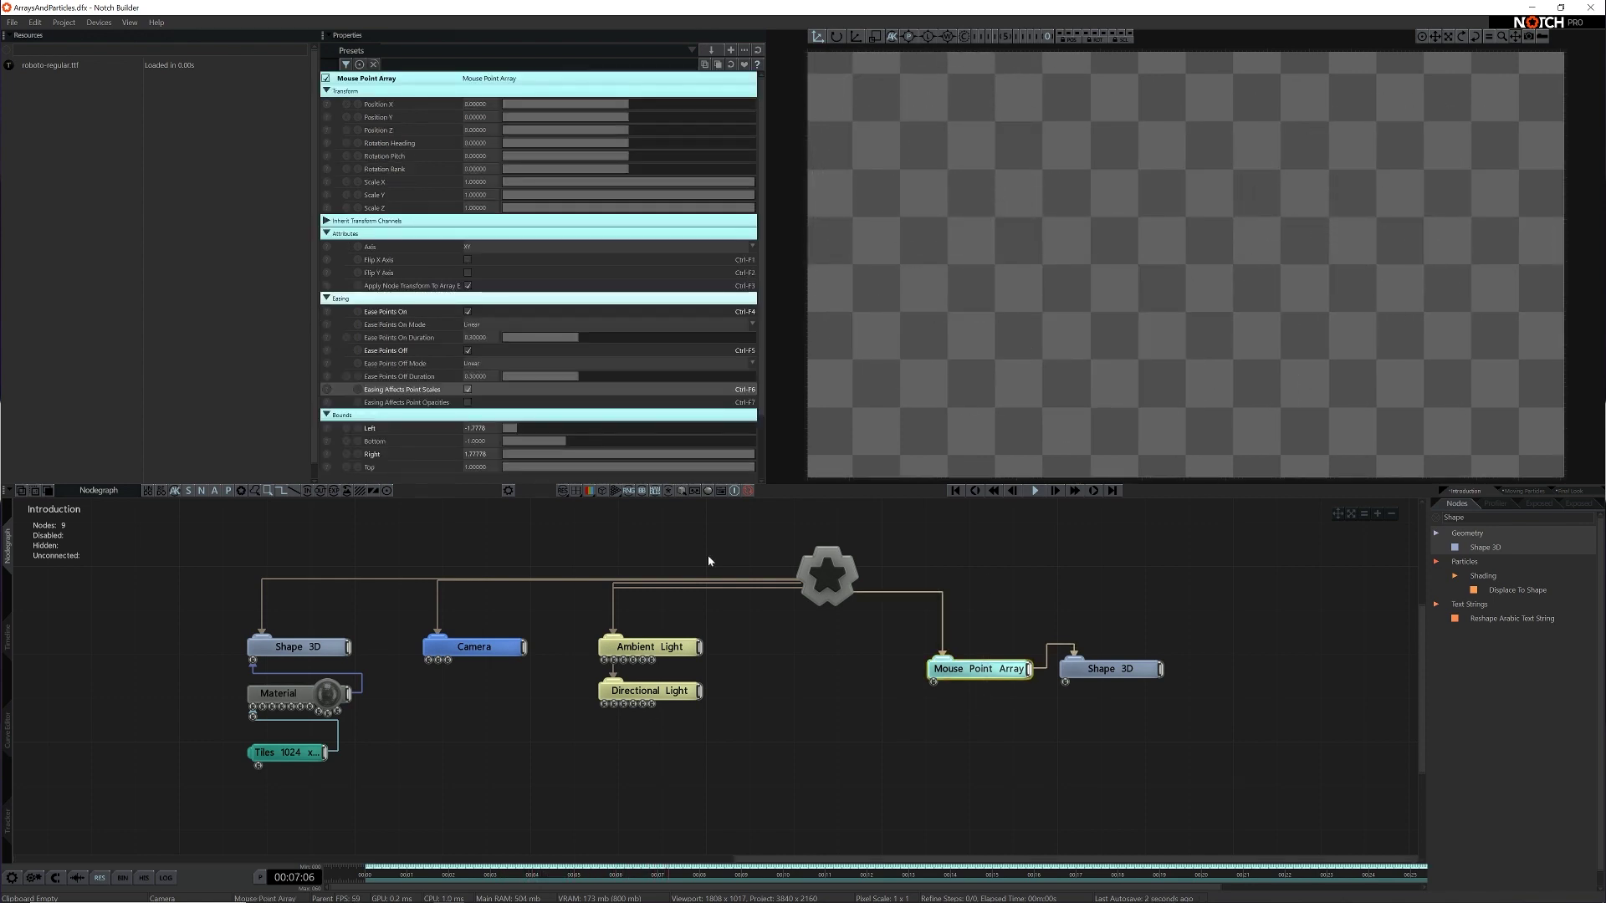
pyautogui.click(468, 351)
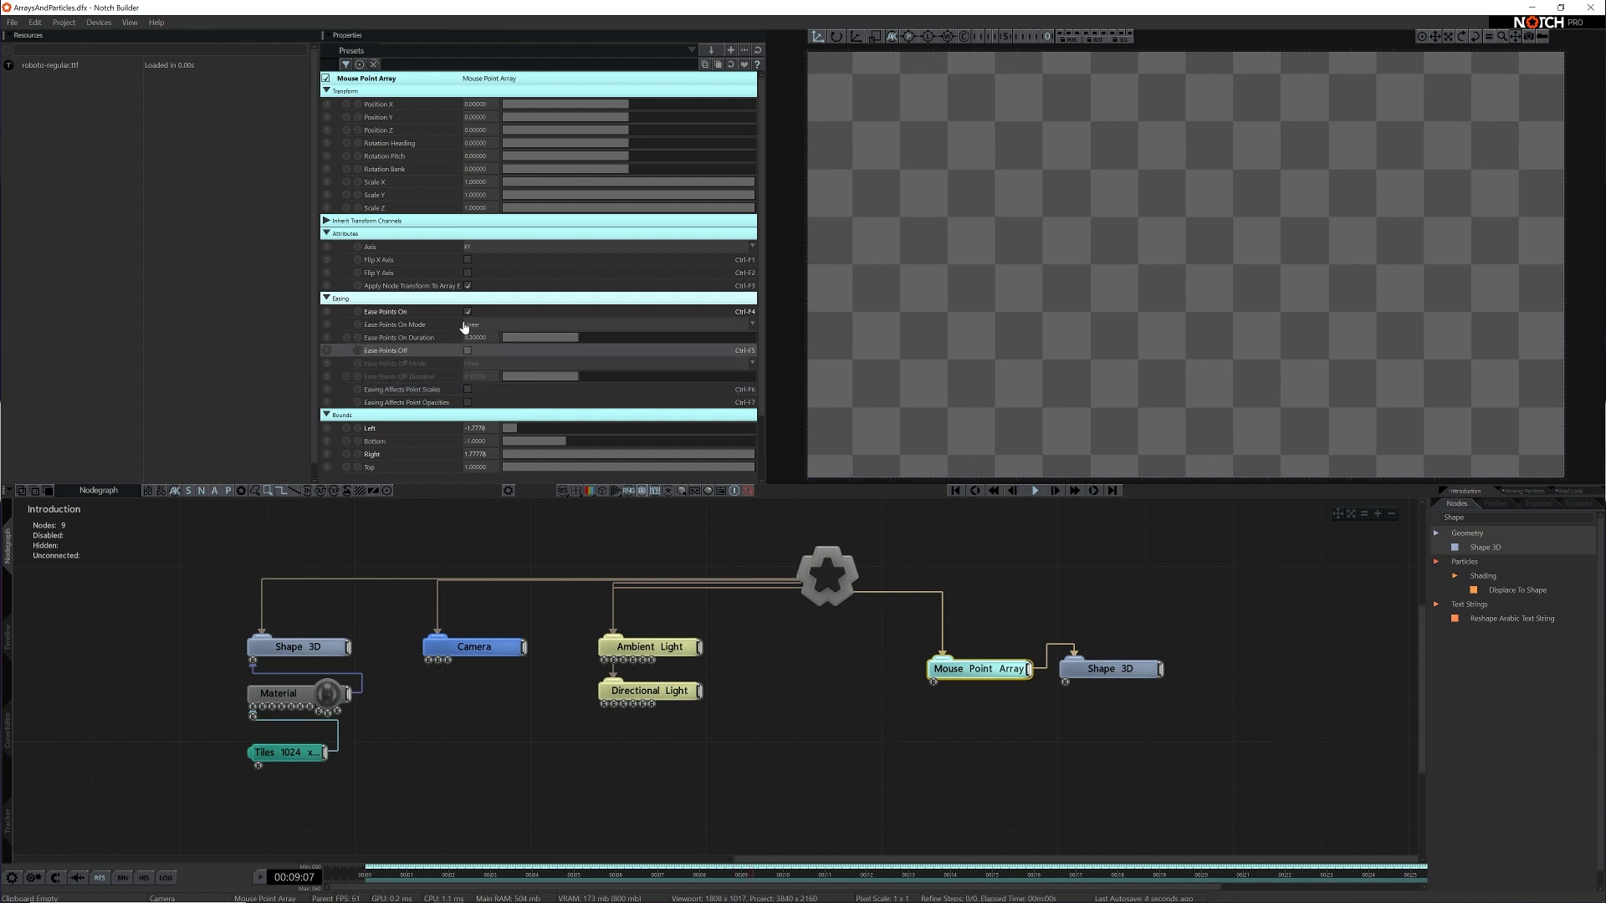
pyautogui.click(468, 313)
pyautogui.click(1268, 645)
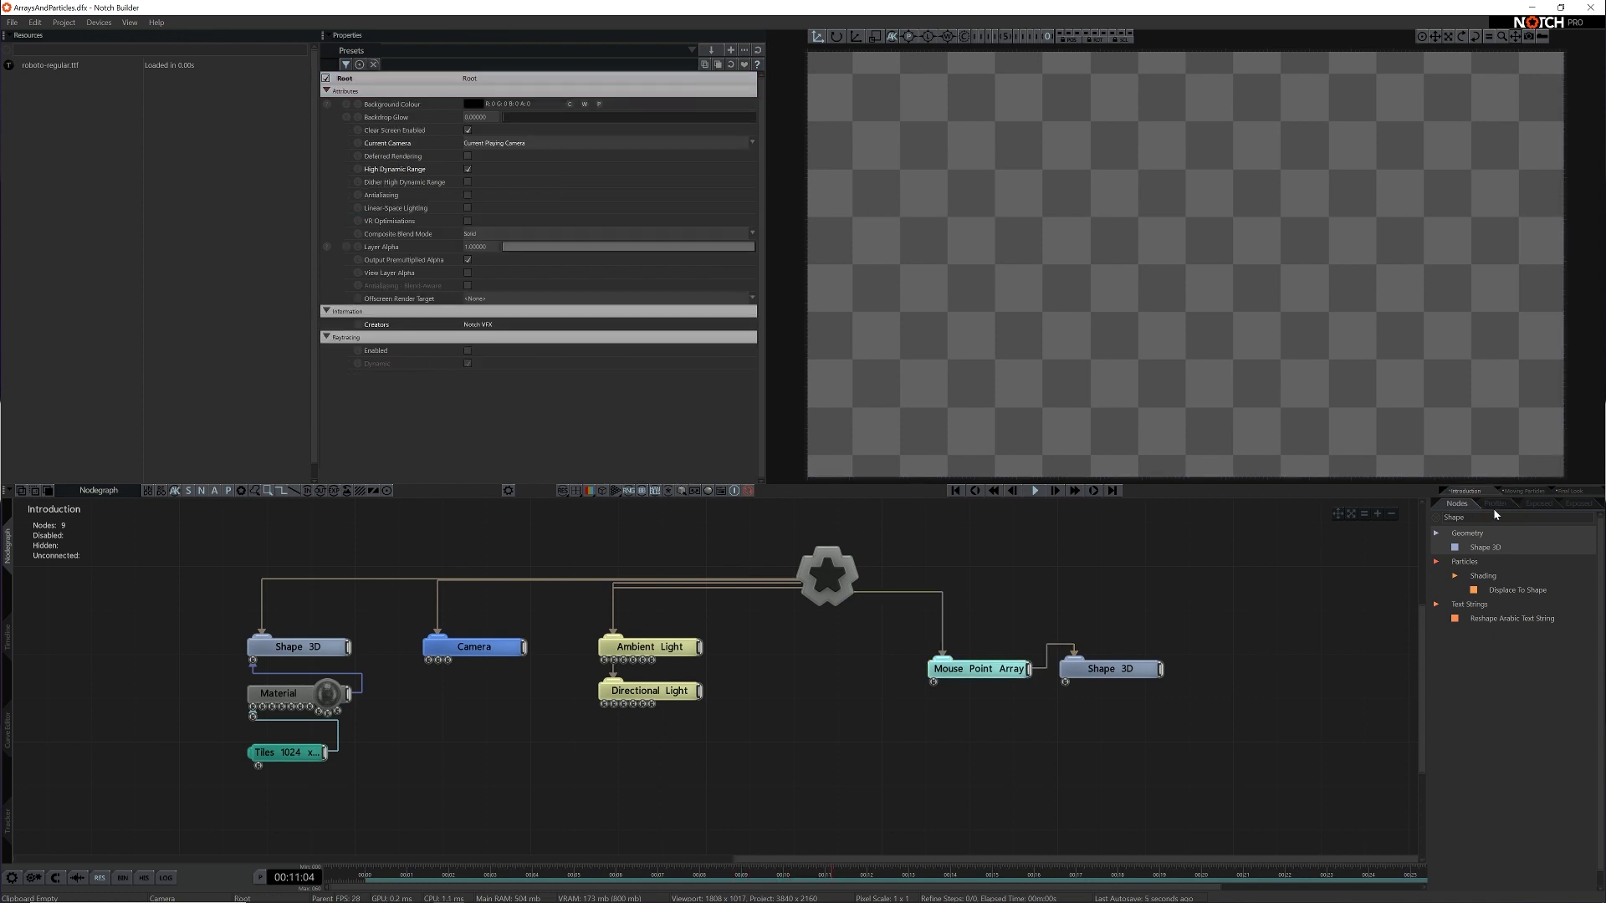
# Add a Light node driven by the Mouse Point Array and disable the array's Shape 3D node
pyautogui.write('Light')
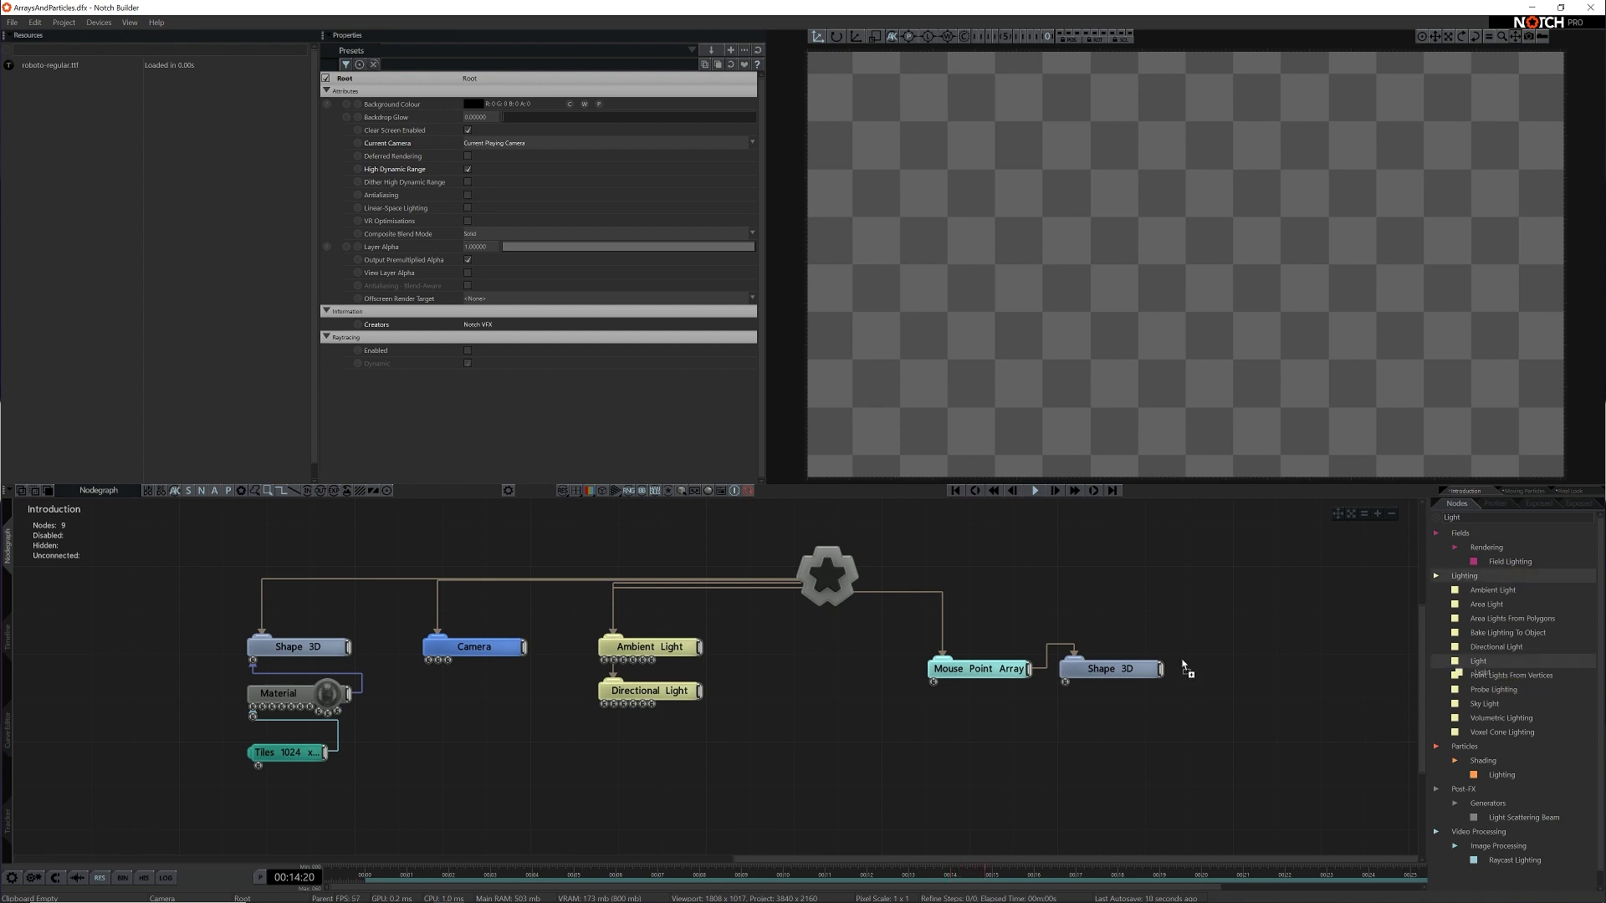
pyautogui.moveTo(1183, 664); pyautogui.dragTo(1194, 662)
pyautogui.click(1118, 672)
pyautogui.press('d')
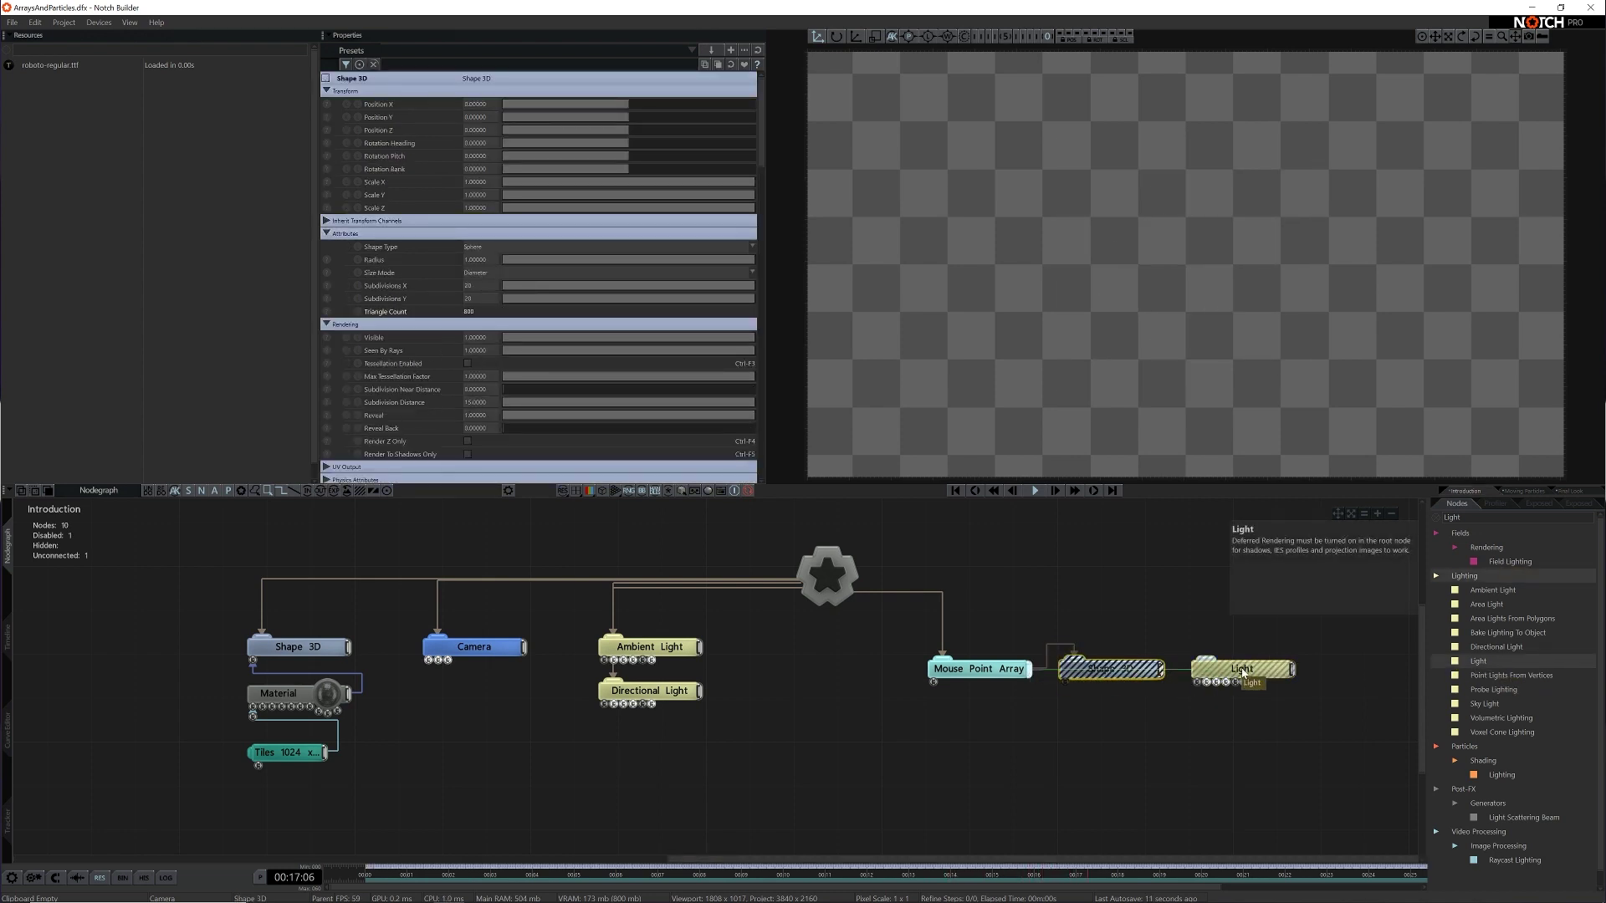
pyautogui.click(1132, 597)
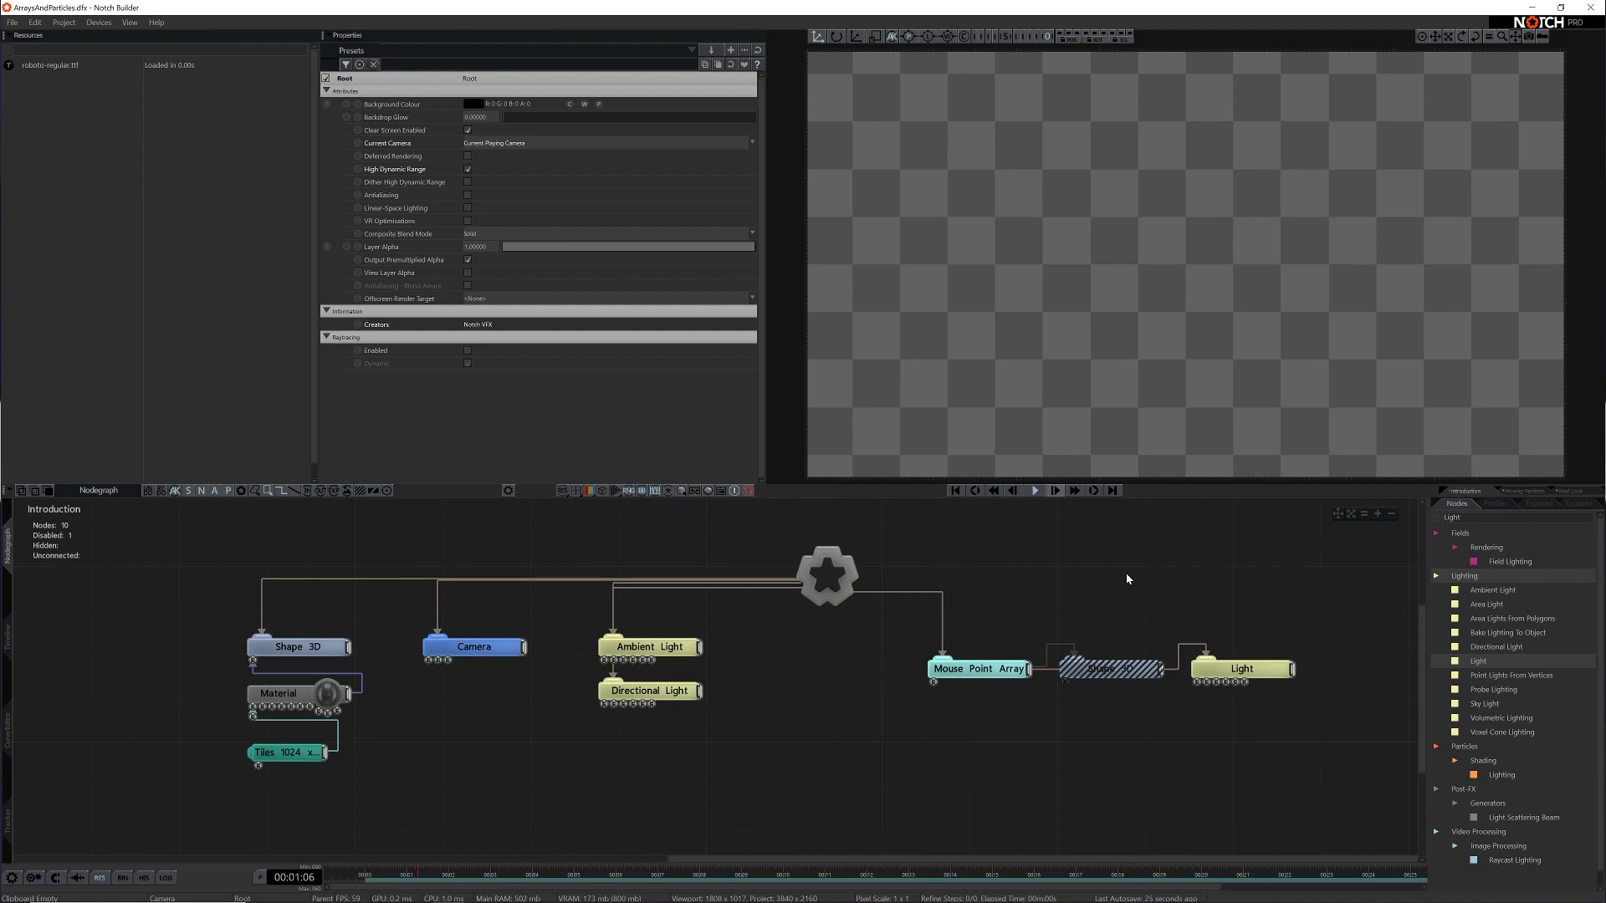
# Open the Moving Particles layer and examine its Image Emitter, Image Affector, Optical Flow and Fluid FLIP Affector nodes
pyautogui.click(1506, 493)
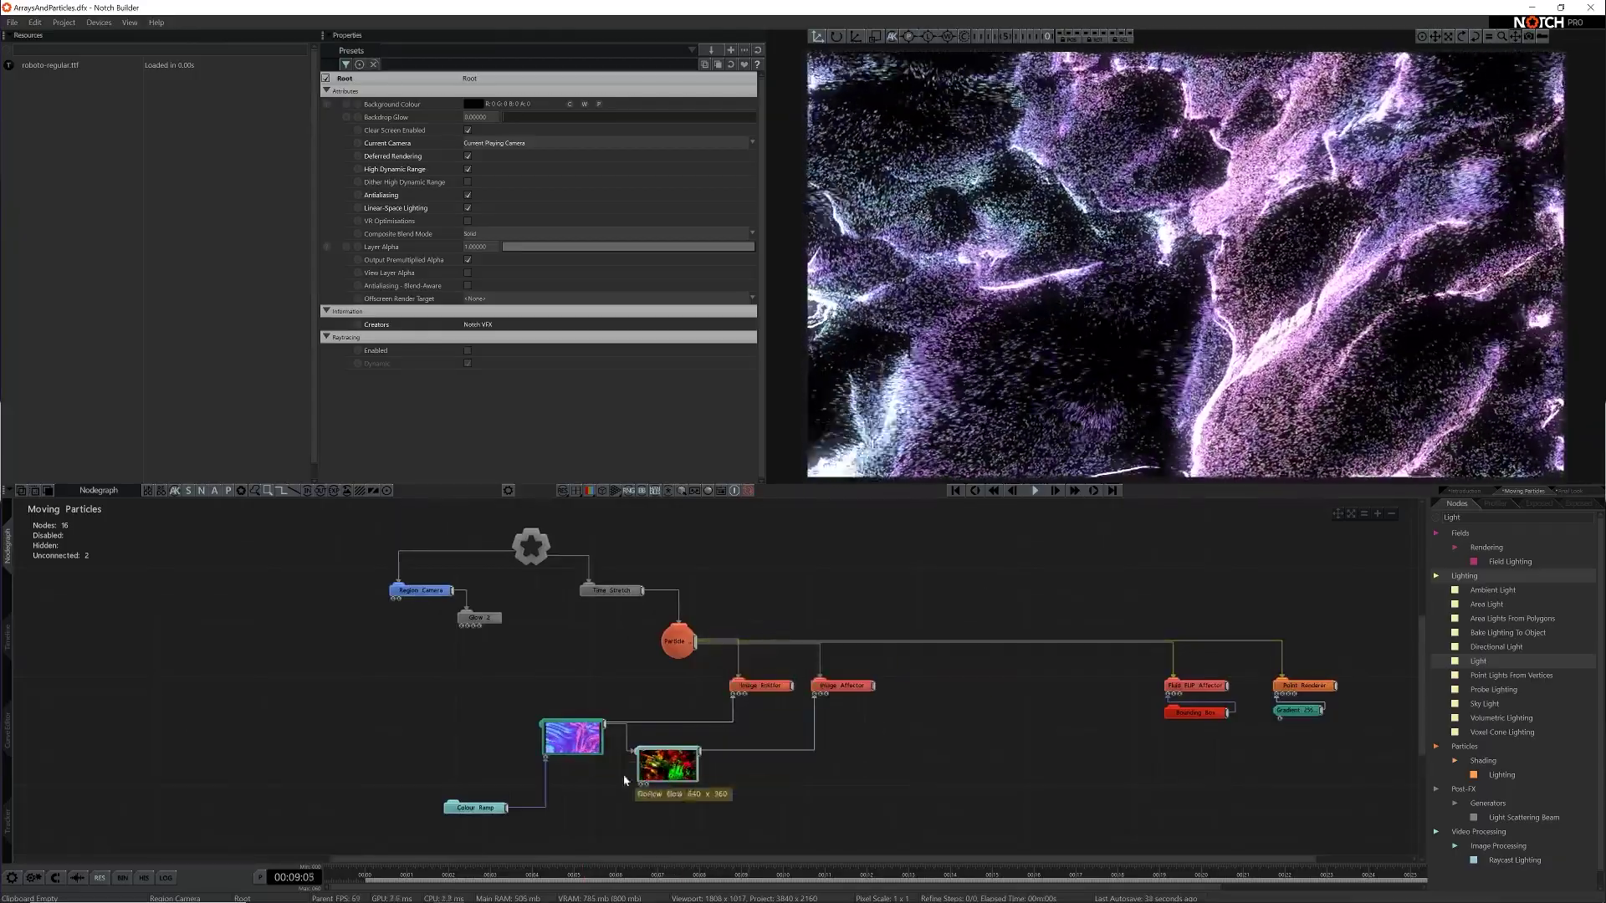
pyautogui.click(582, 741)
pyautogui.click(768, 686)
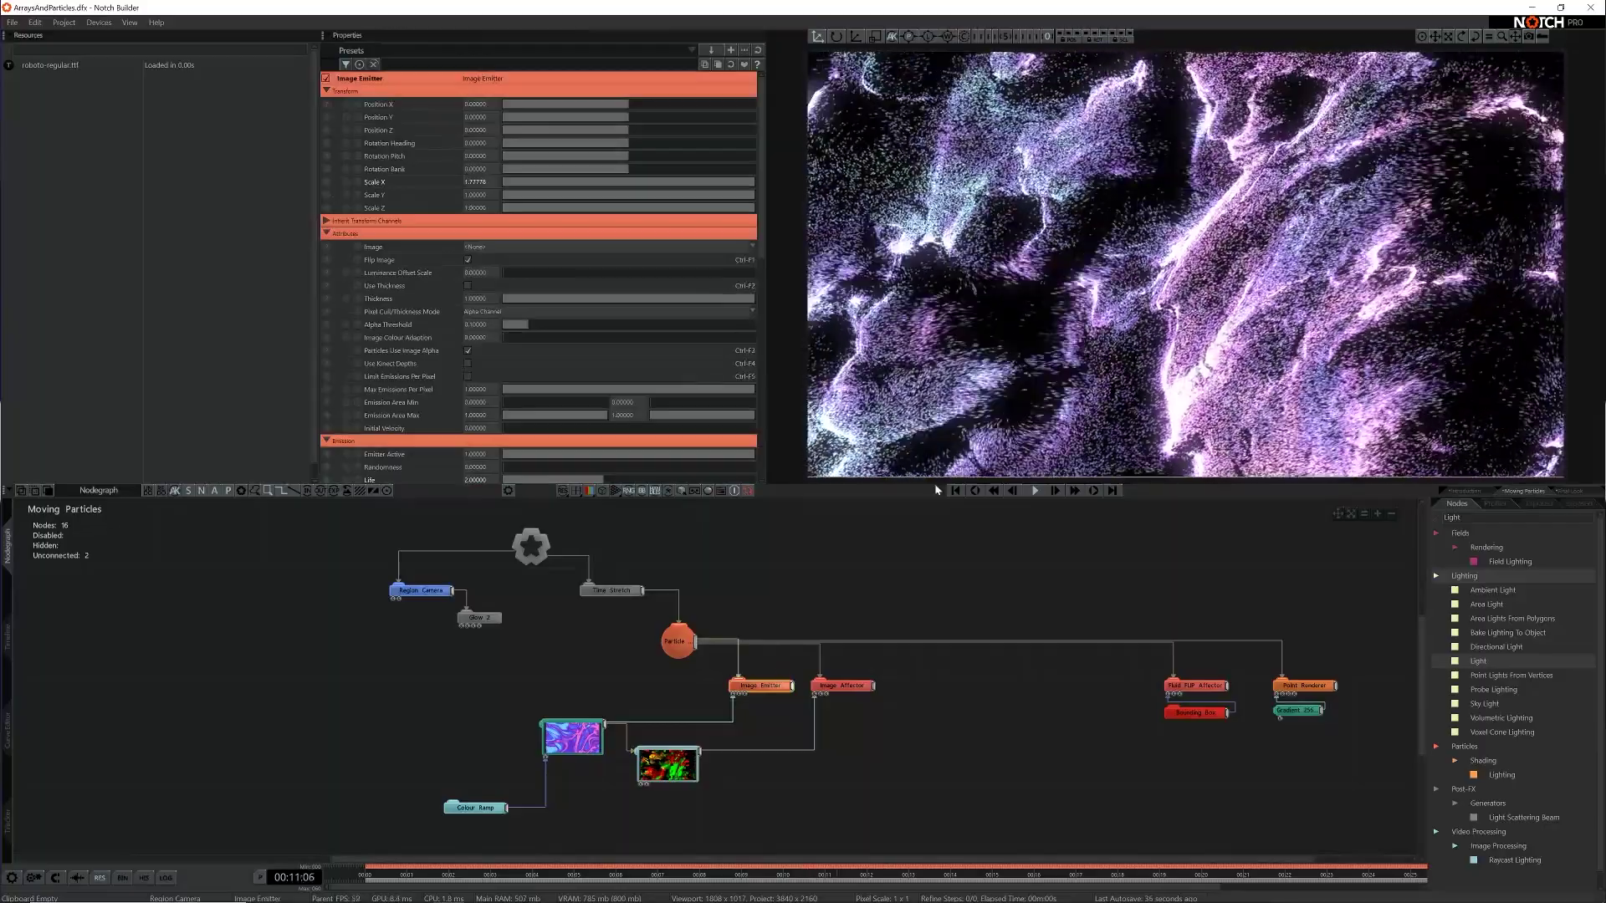
pyautogui.click(843, 686)
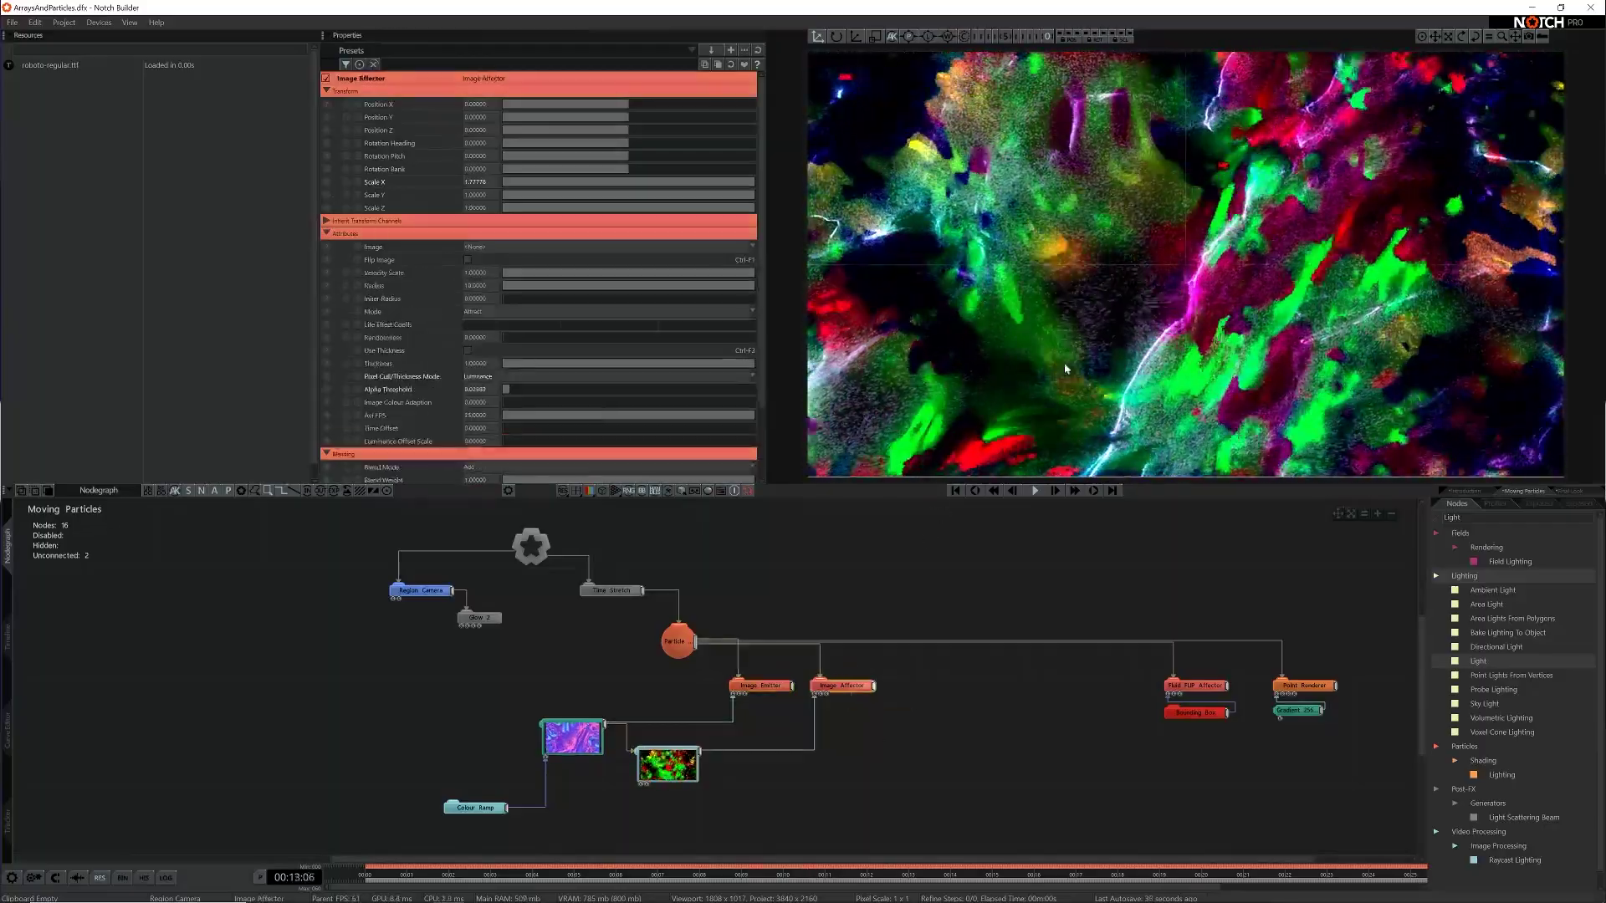
pyautogui.click(673, 765)
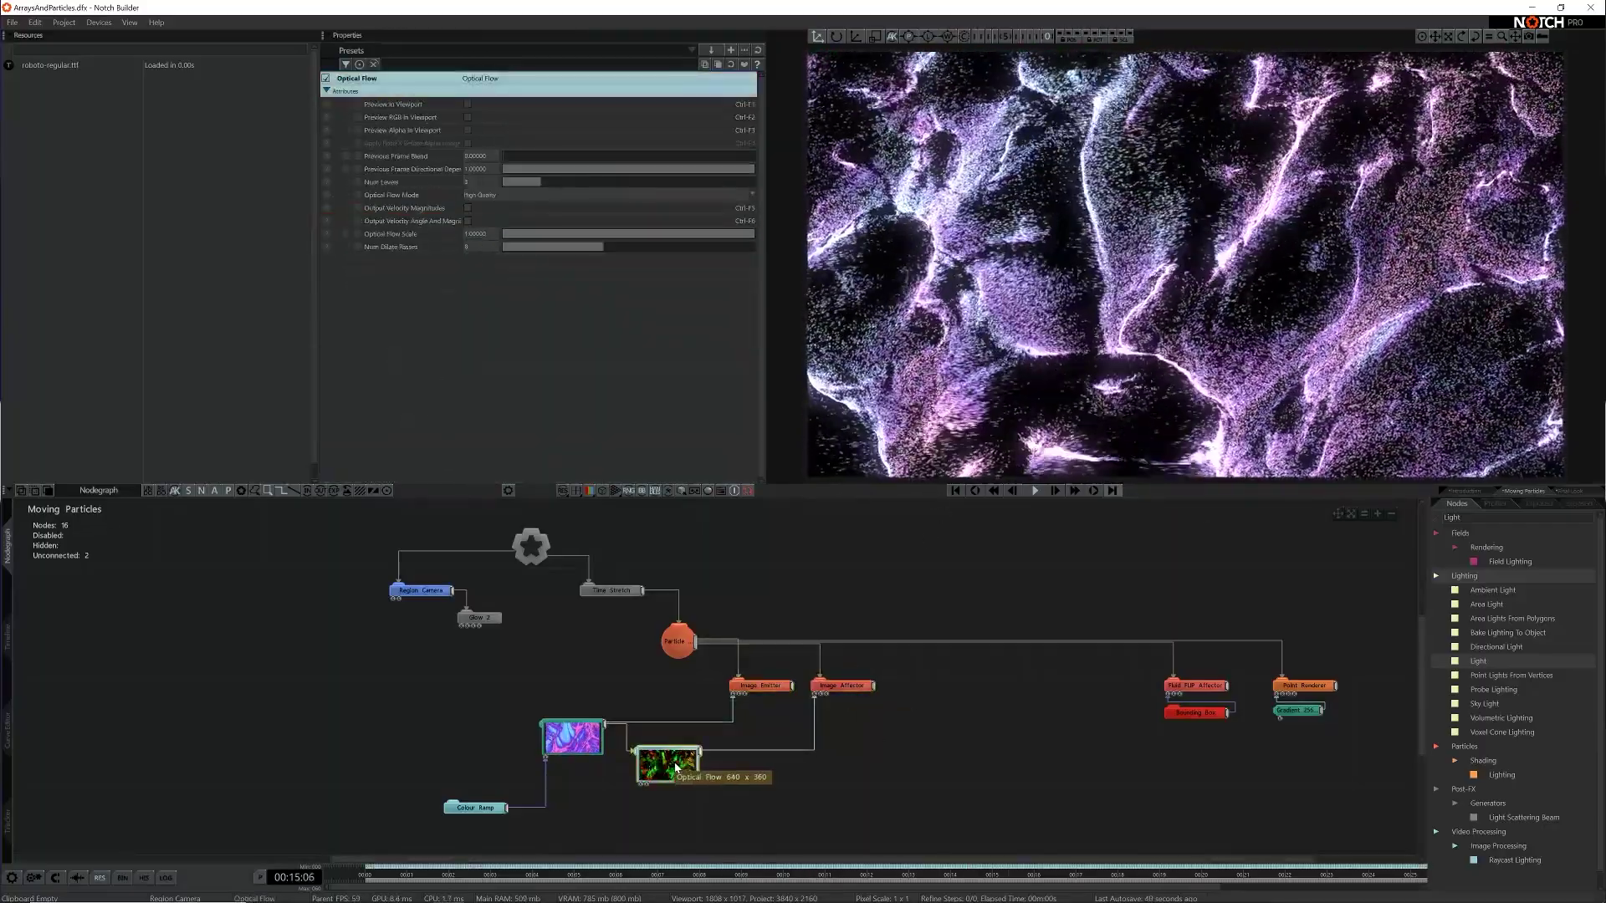
pyautogui.click(801, 779)
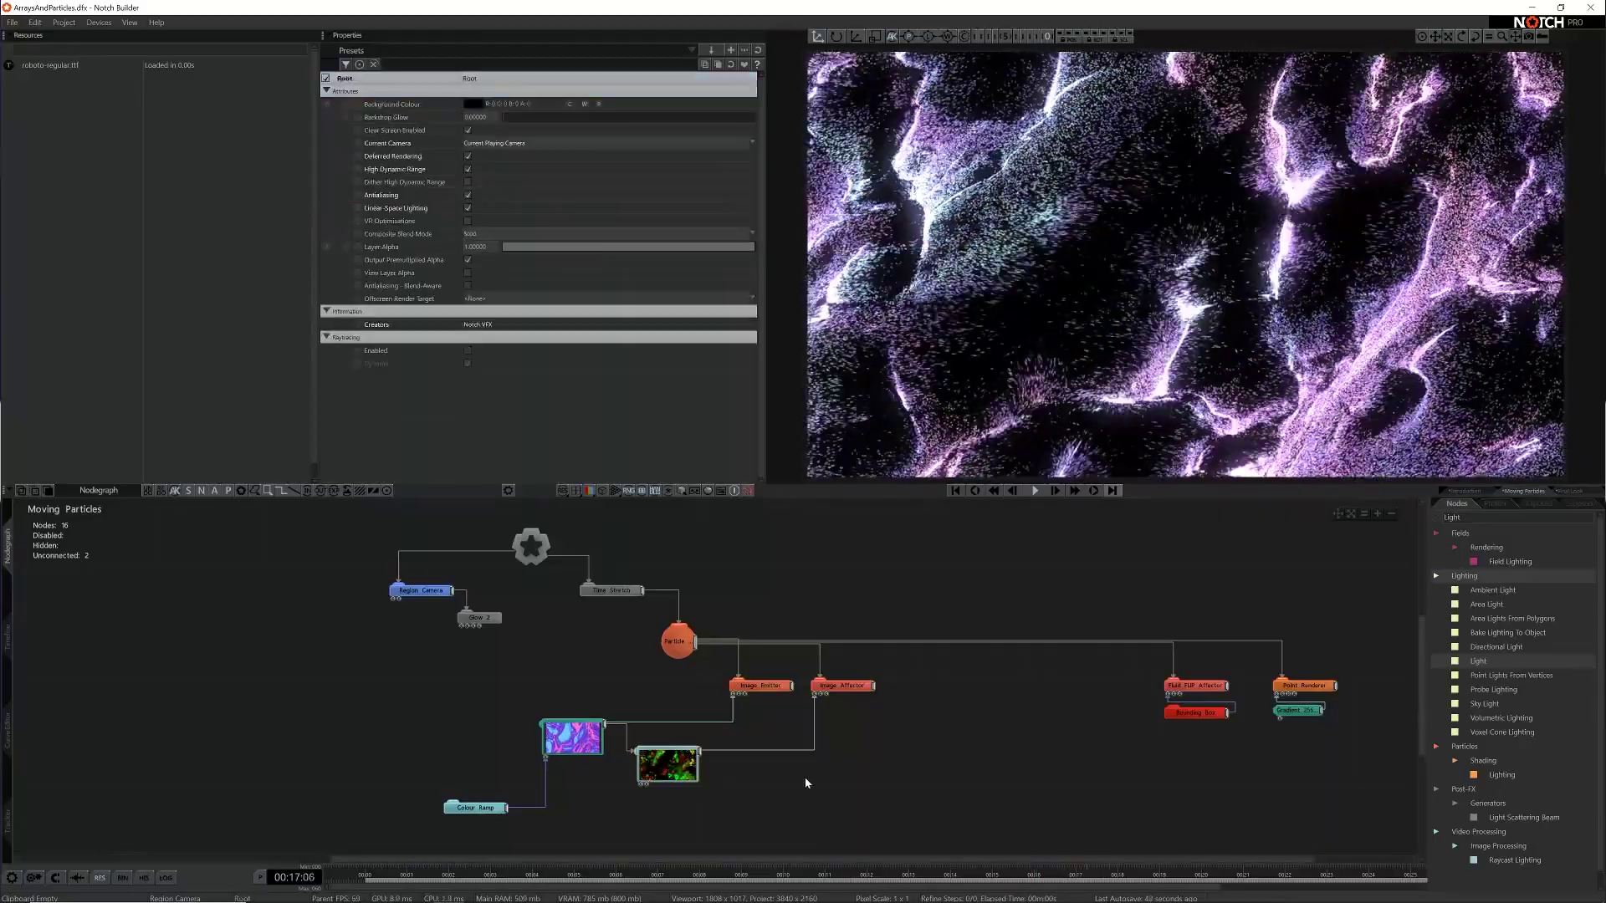
pyautogui.moveTo(1107, 732); pyautogui.dragTo(1229, 676)
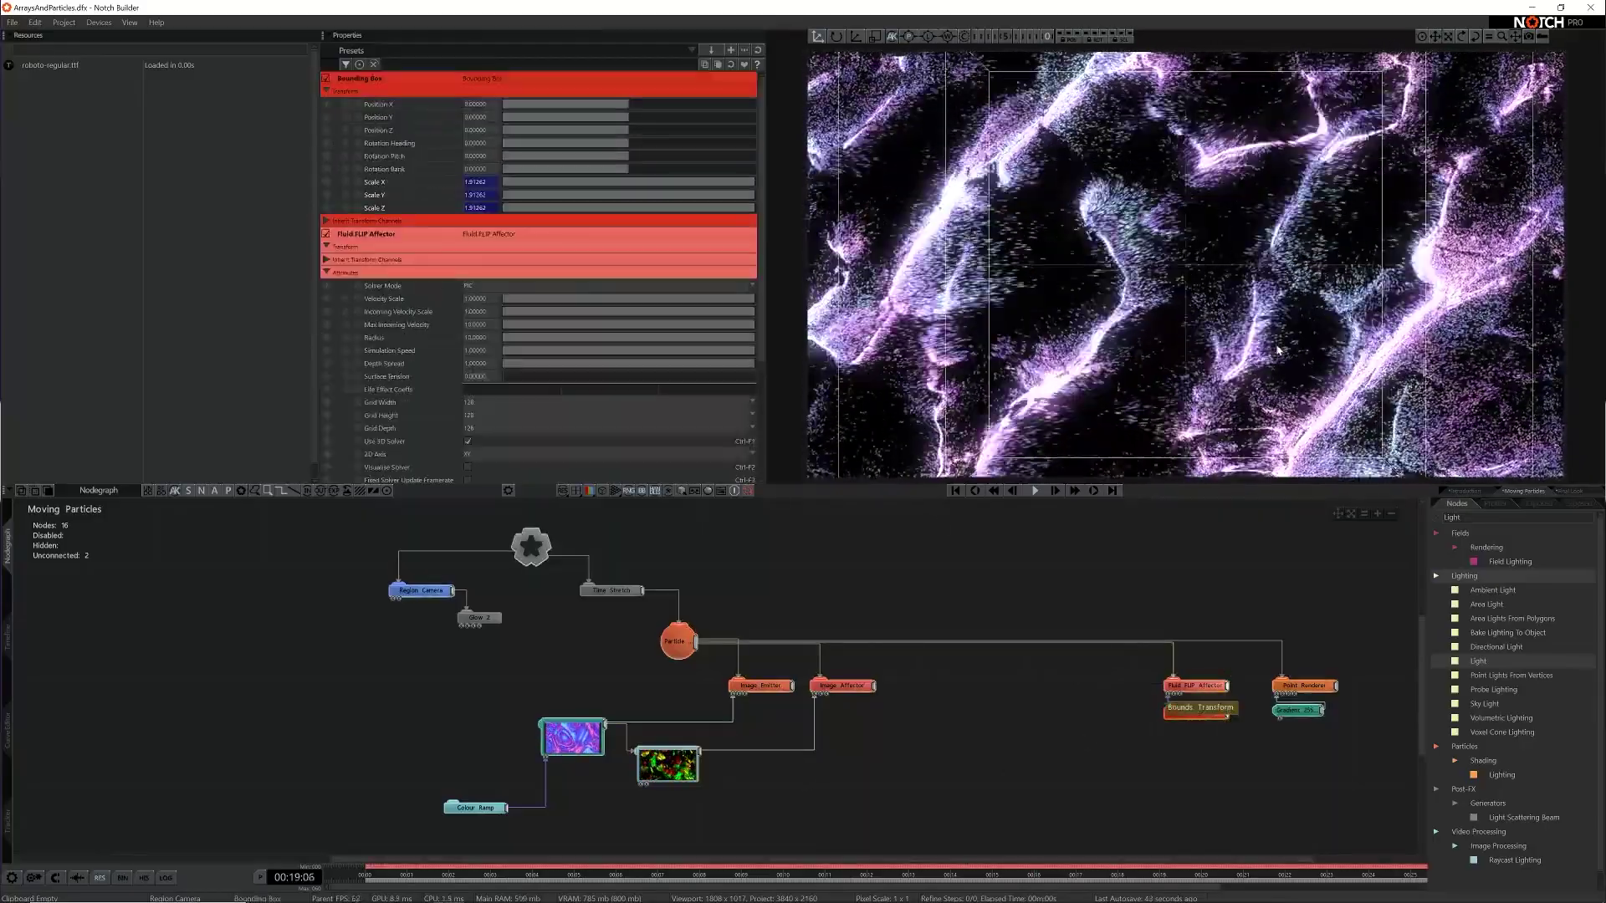
# Check the Point Renderer's attributes and set the Time Stretch node's Speed to 0.2
pyautogui.click(1303, 686)
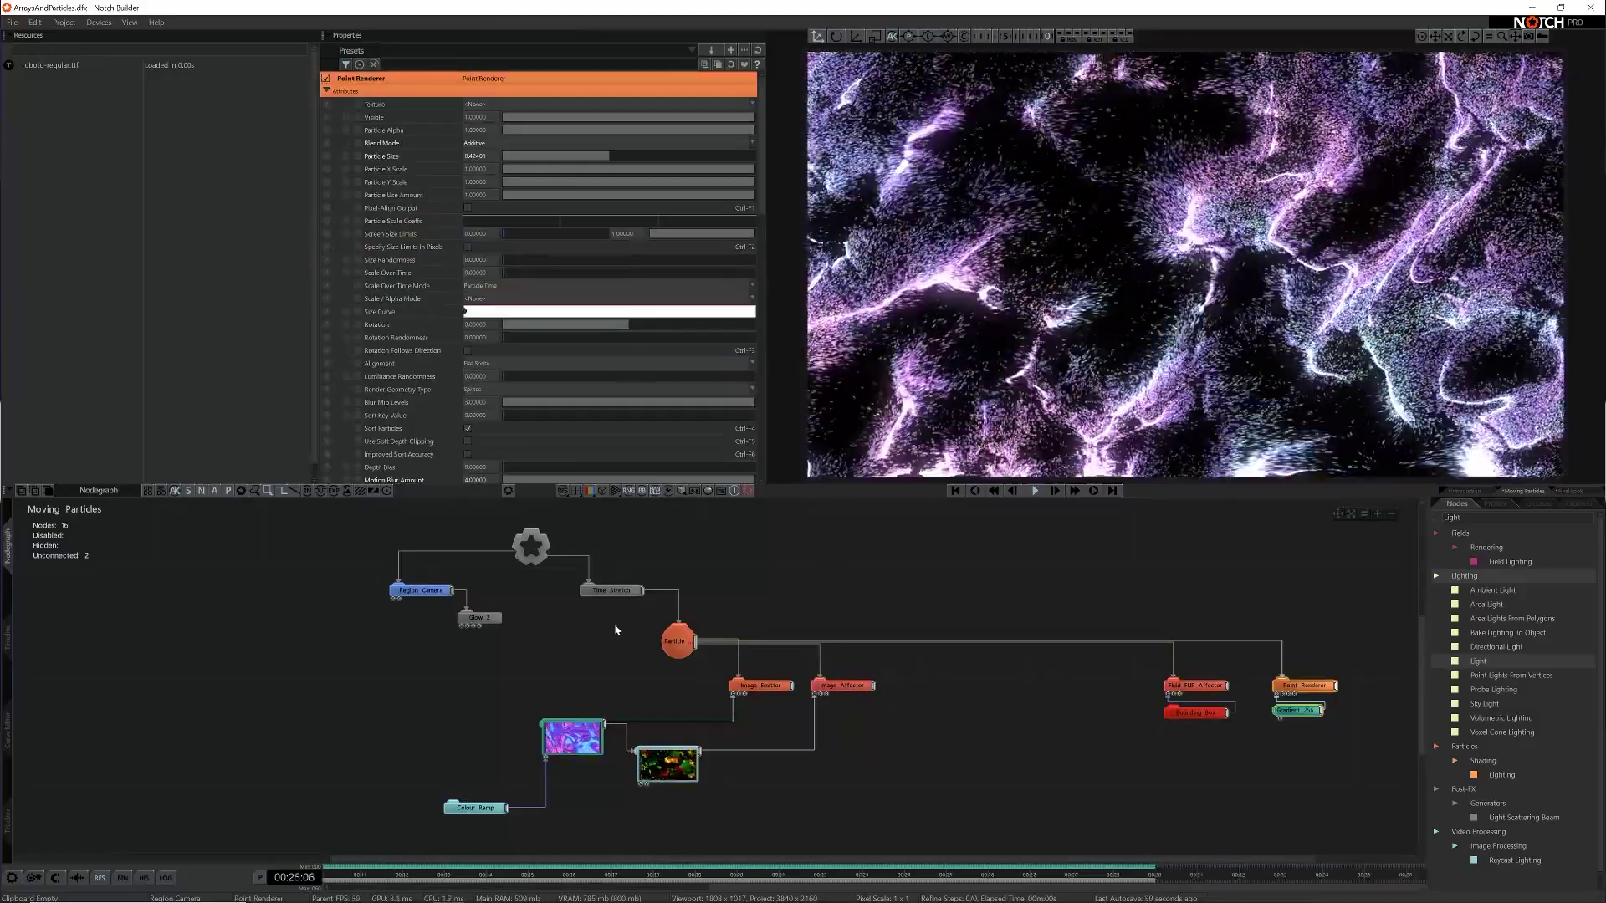
pyautogui.click(611, 590)
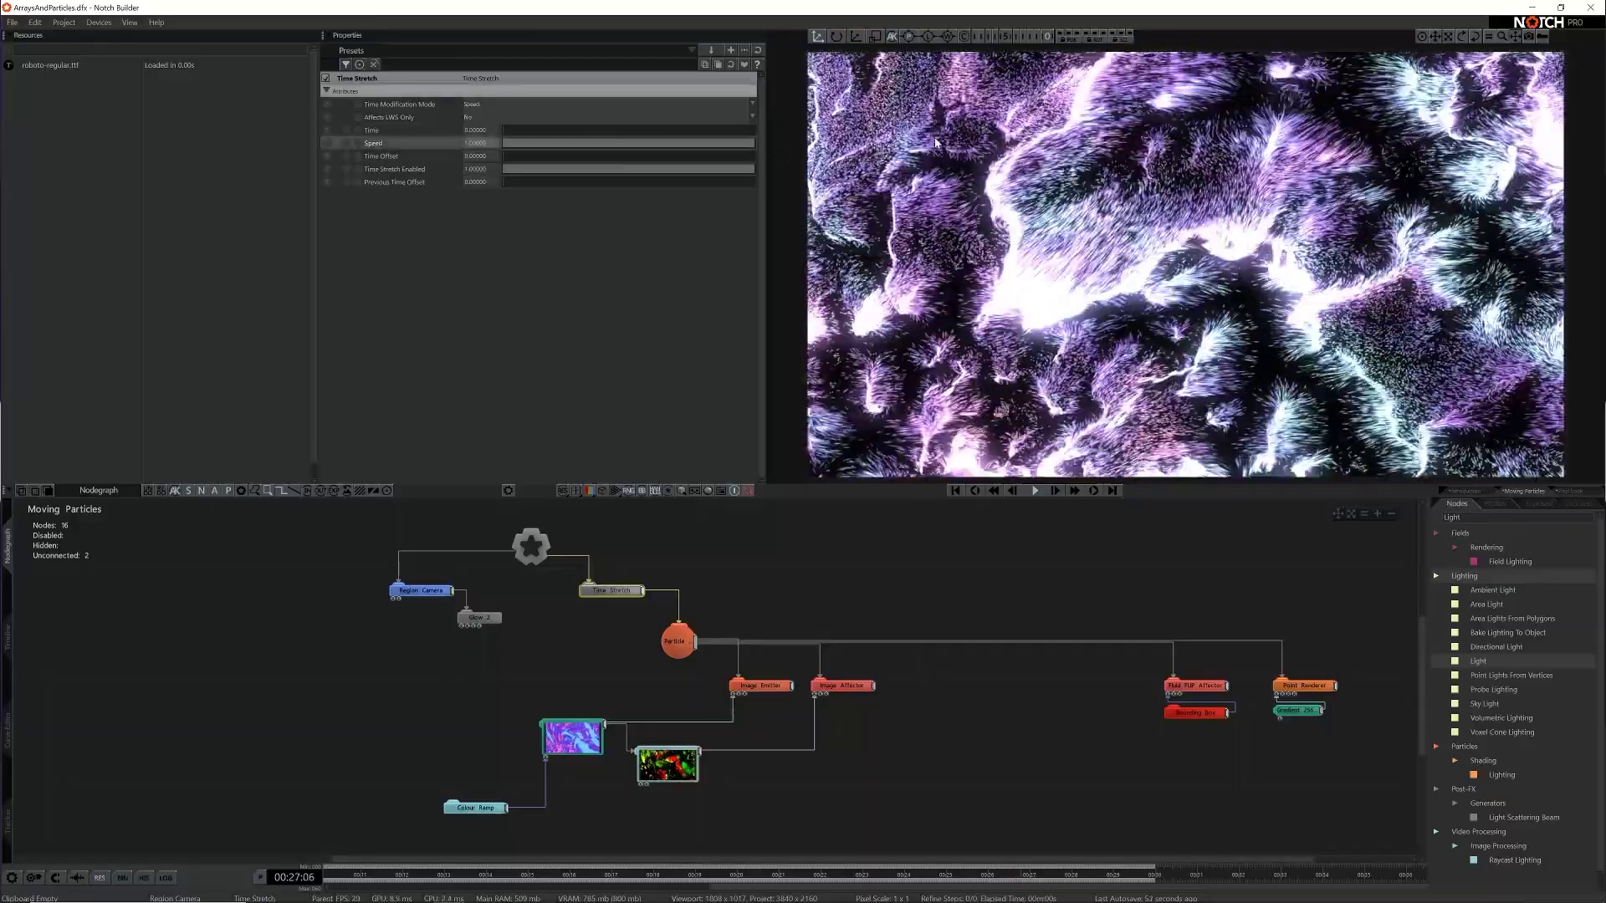
pyautogui.write('0.2')
pyautogui.press('Return')
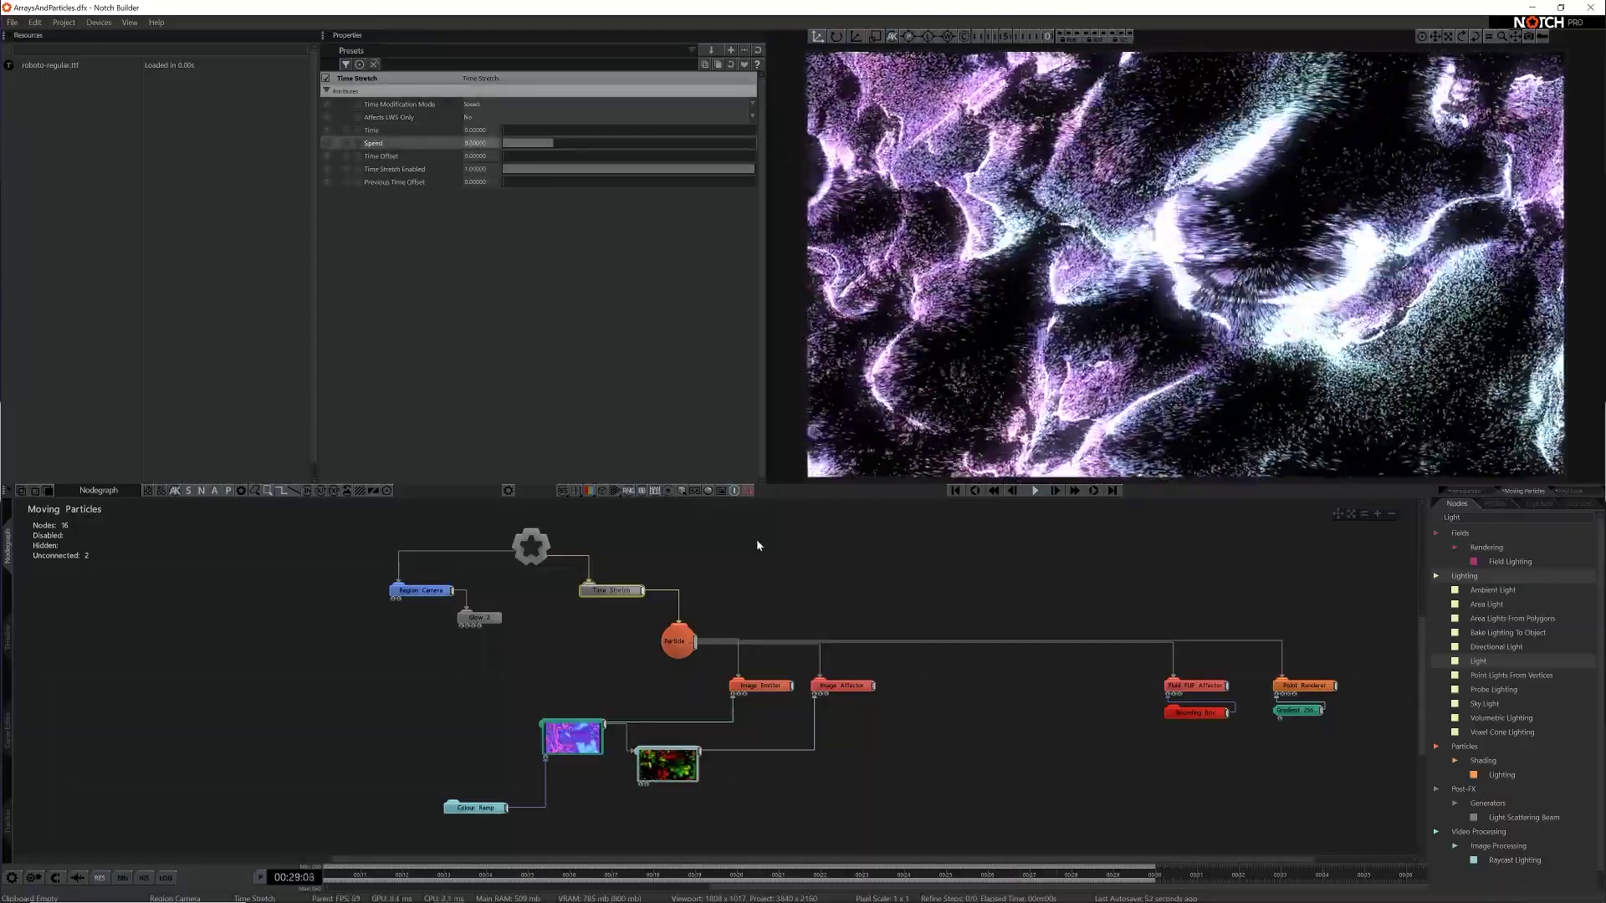
pyautogui.click(757, 545)
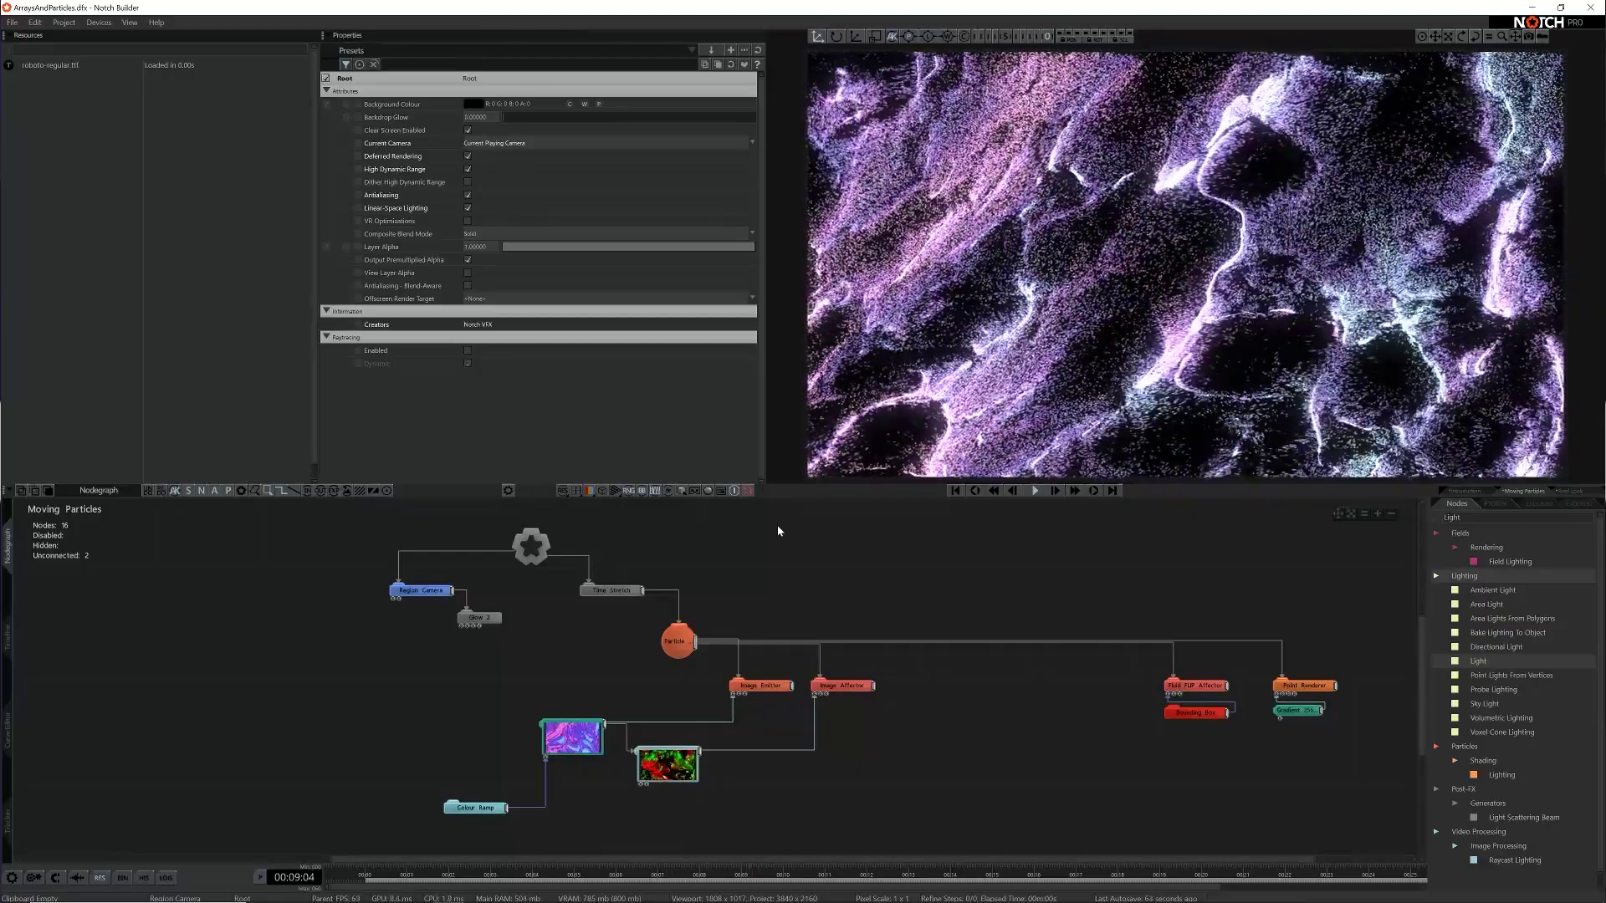
# Find the Mouse Point Array node and add it to the Moving Particles nodegraph
pyautogui.click(1452, 517)
pyautogui.write('M')
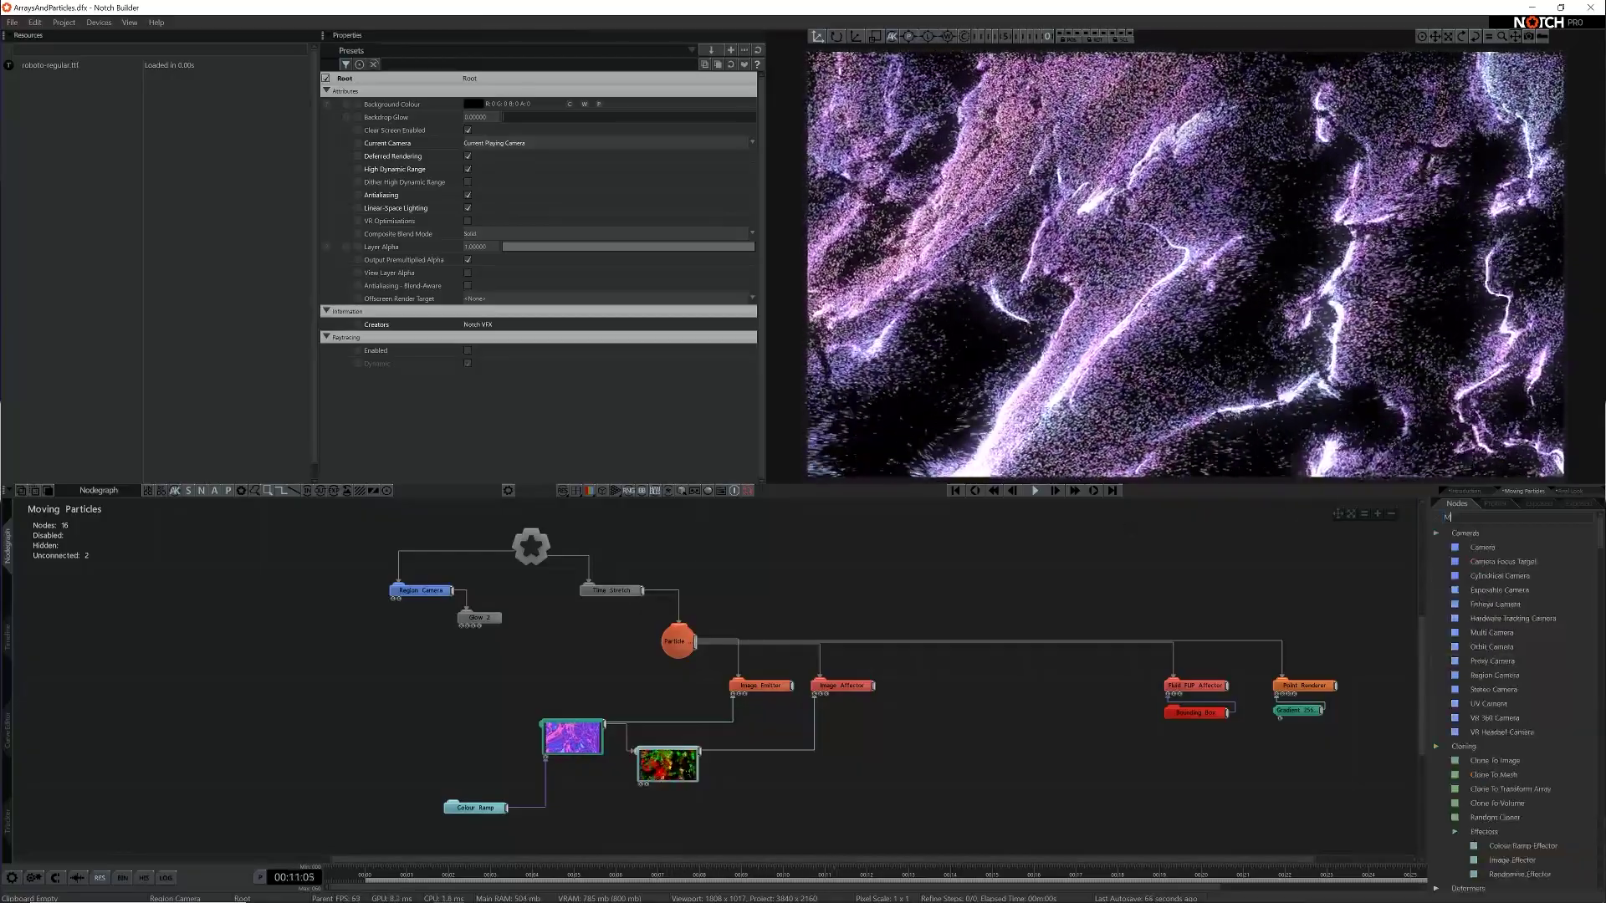
pyautogui.write('ouse')
pyautogui.moveTo(1518, 576); pyautogui.dragTo(926, 738)
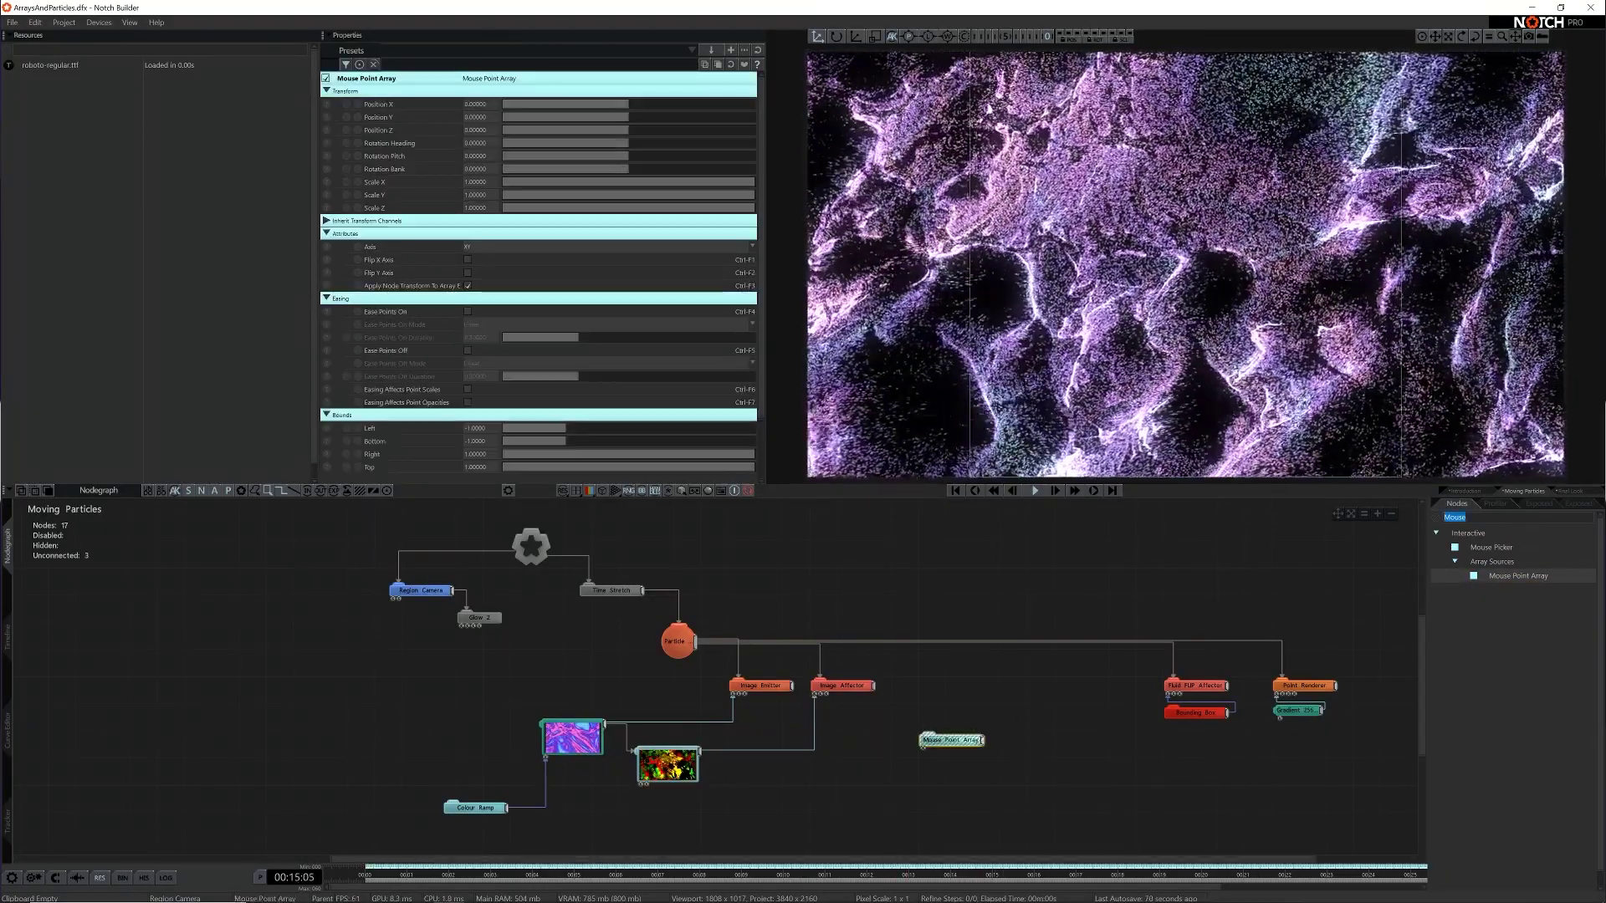
# Add a particle Vortex Affector, connect it to the Particle Root through the Mouse Point Array, and test it in the viewport
pyautogui.write('Vortex')
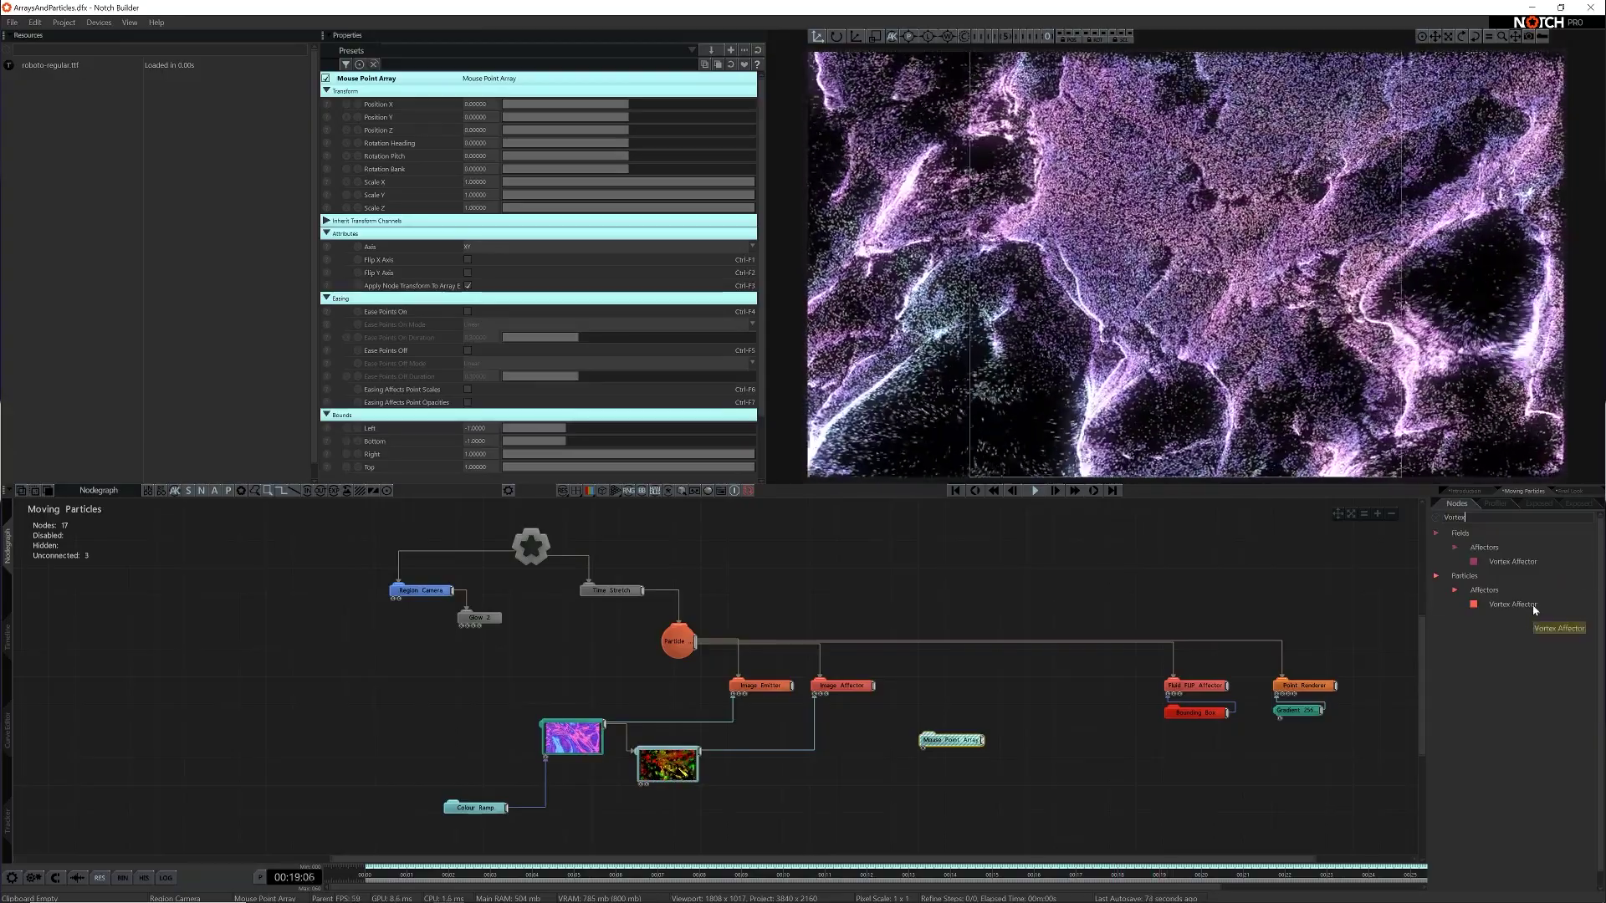
pyautogui.moveTo(1535, 610); pyautogui.dragTo(1034, 740)
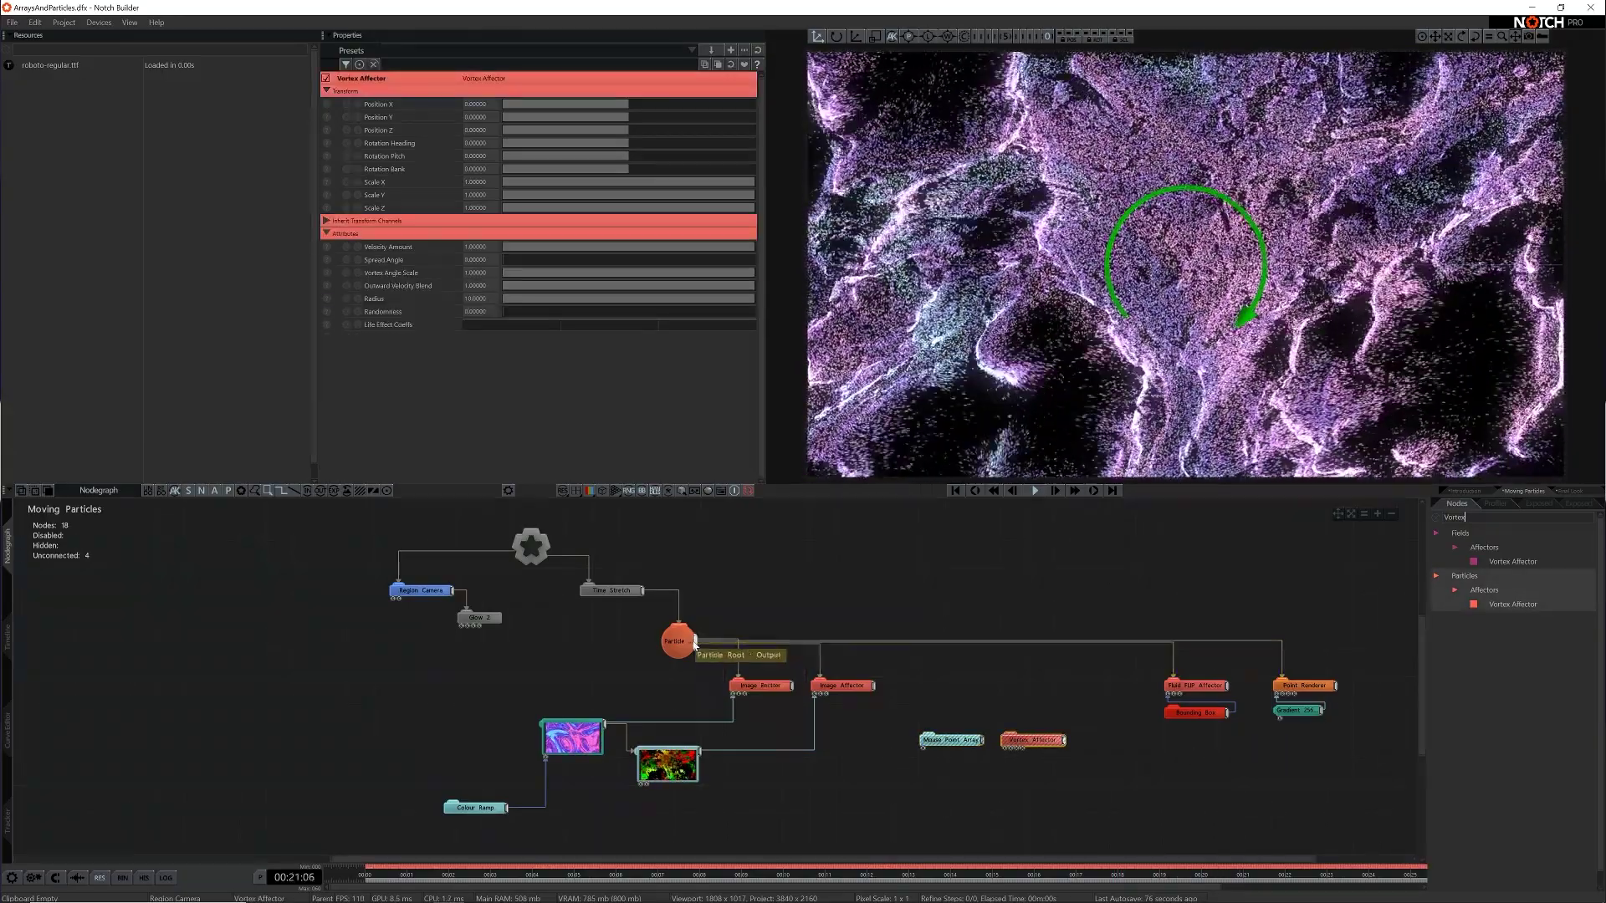
pyautogui.moveTo(695, 644); pyautogui.dragTo(1028, 743)
pyautogui.click(988, 423)
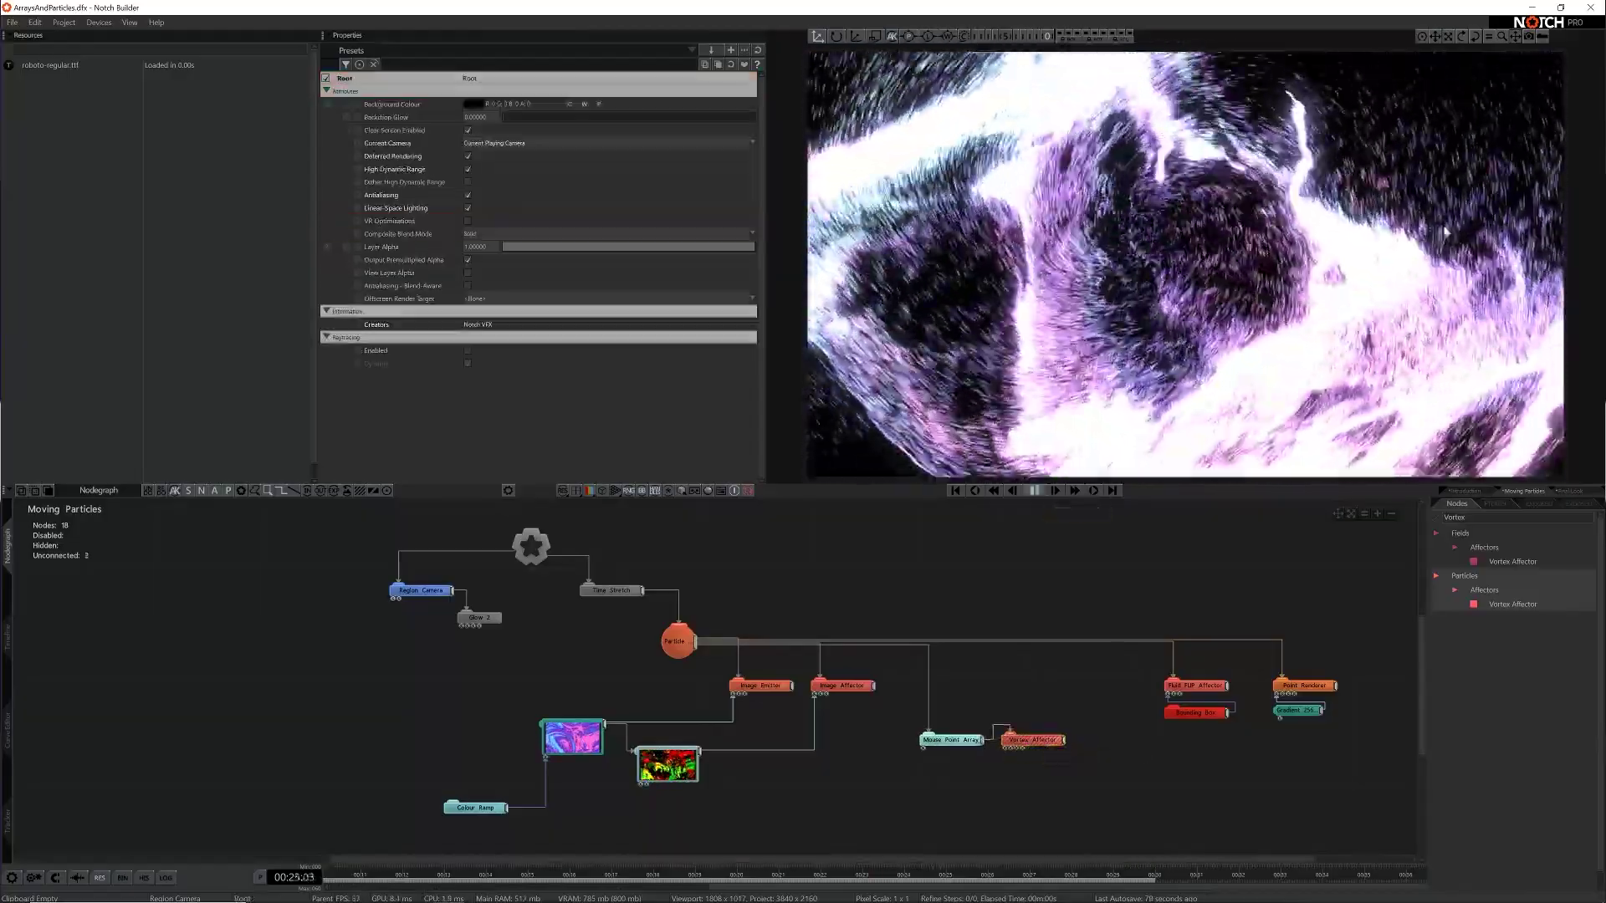
# Set the Mouse Point Array's bounds to -1.7778 for Left and 1.7778 for Right
pyautogui.click(954, 740)
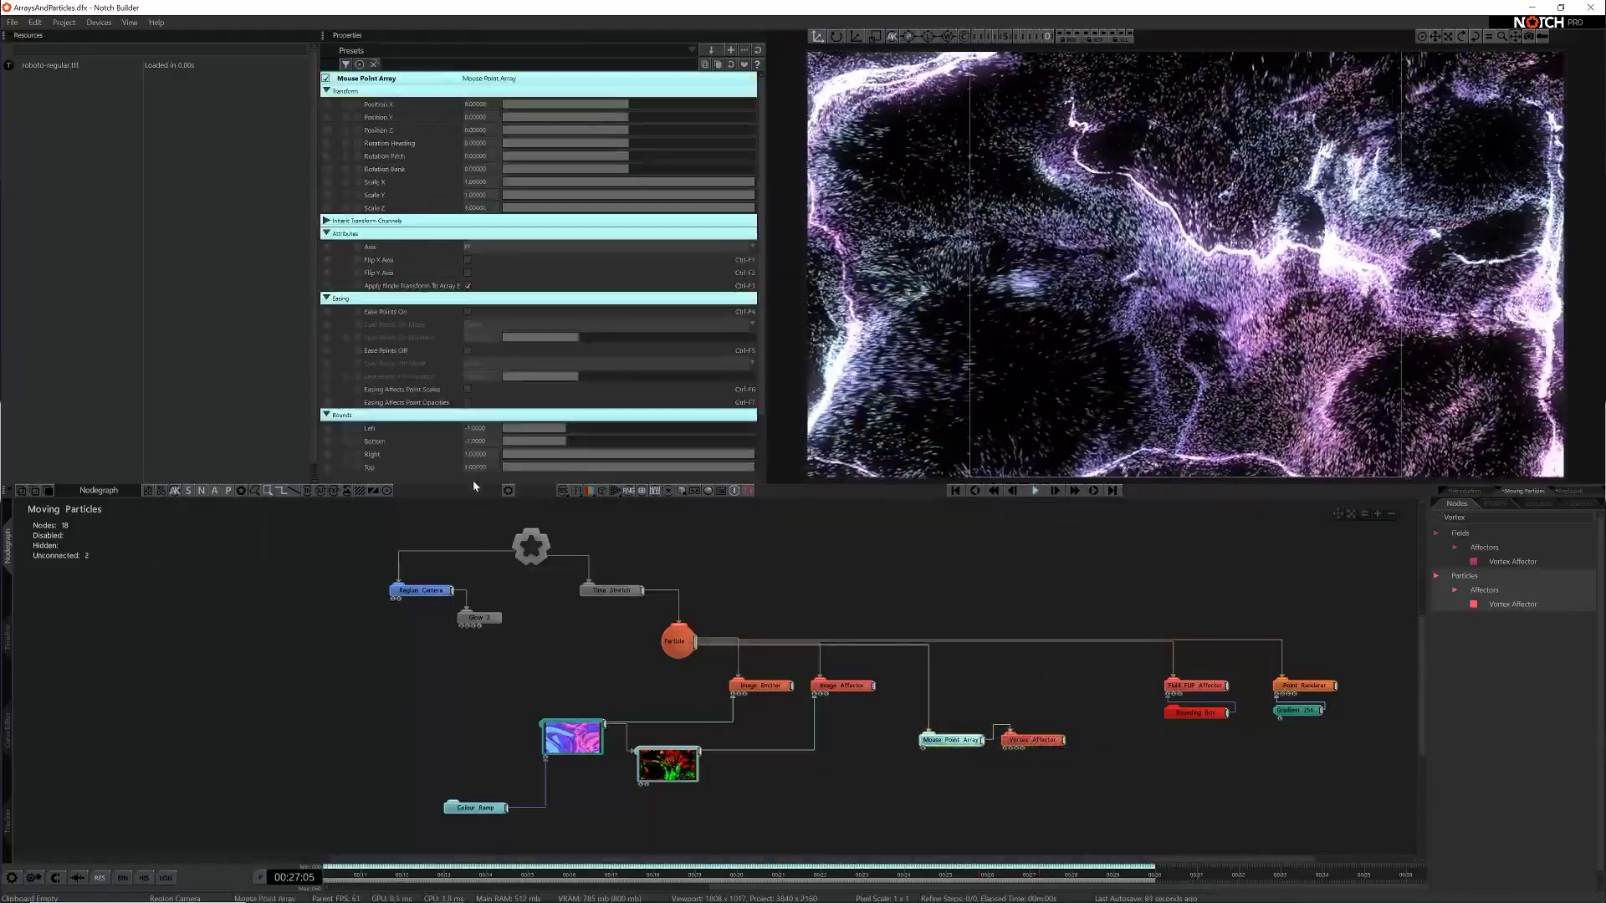
pyautogui.doubleClick(469, 428)
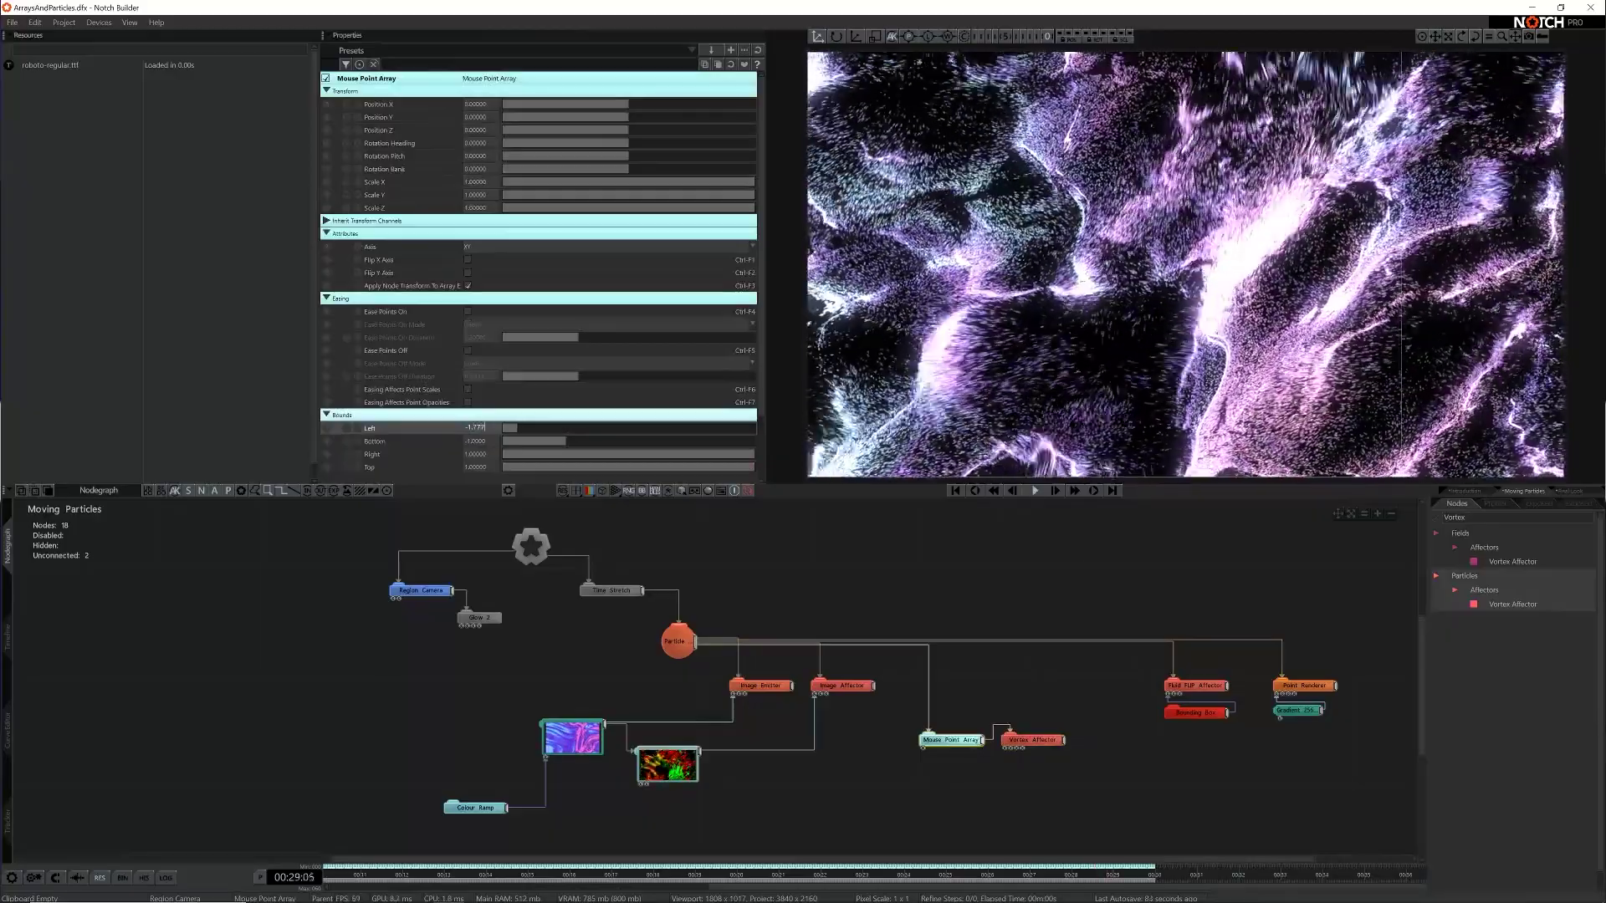
pyautogui.press('Return')
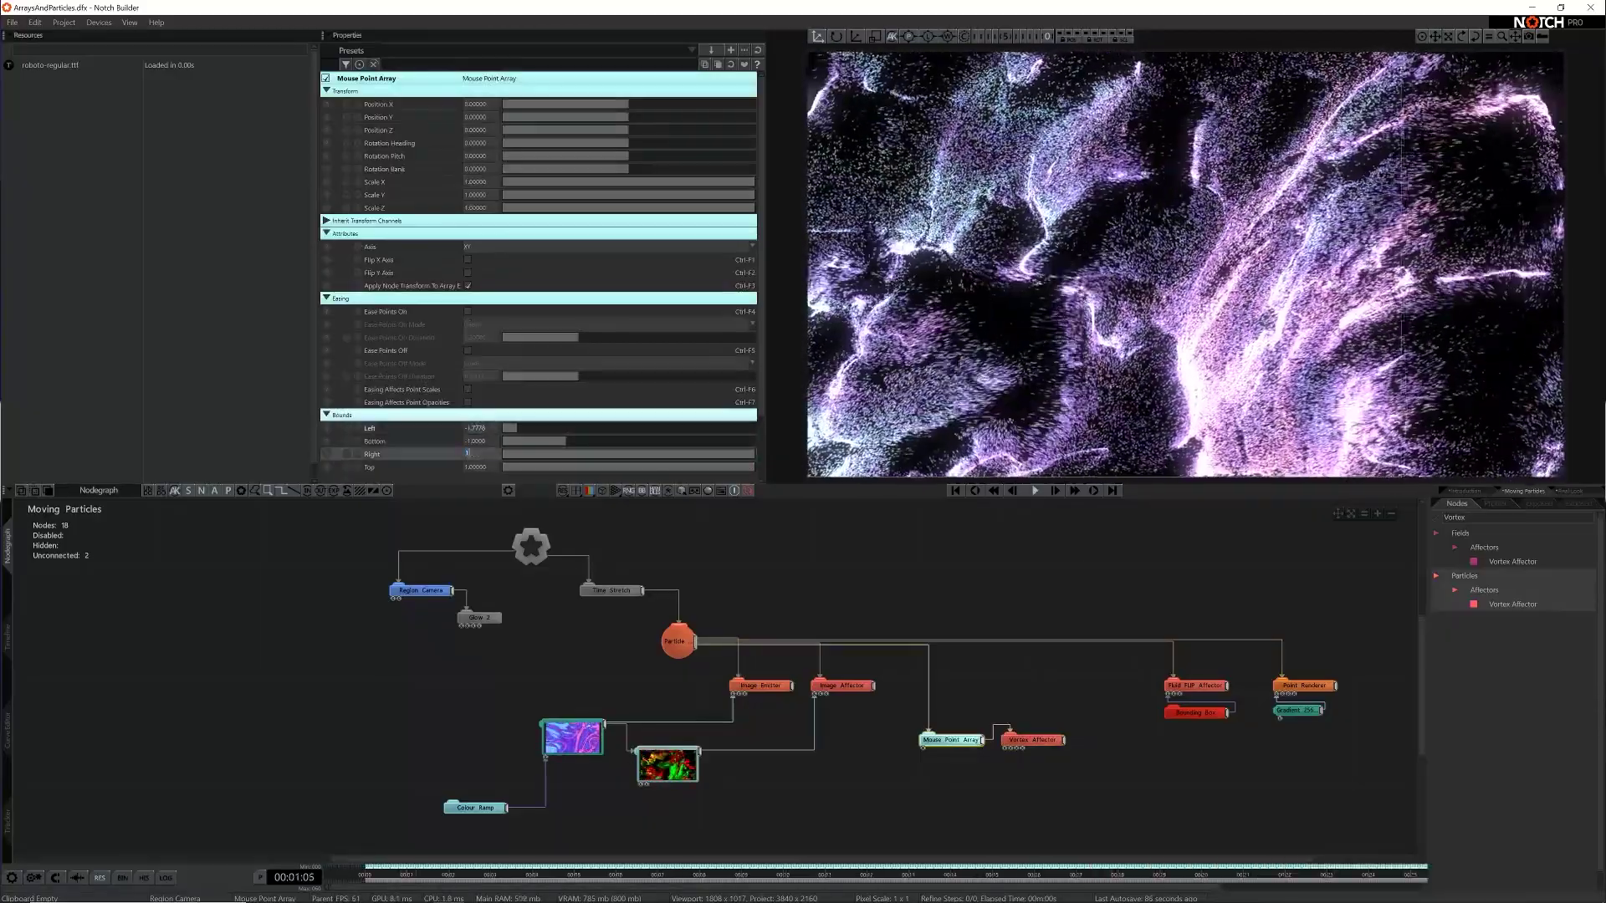
pyautogui.write('.7778')
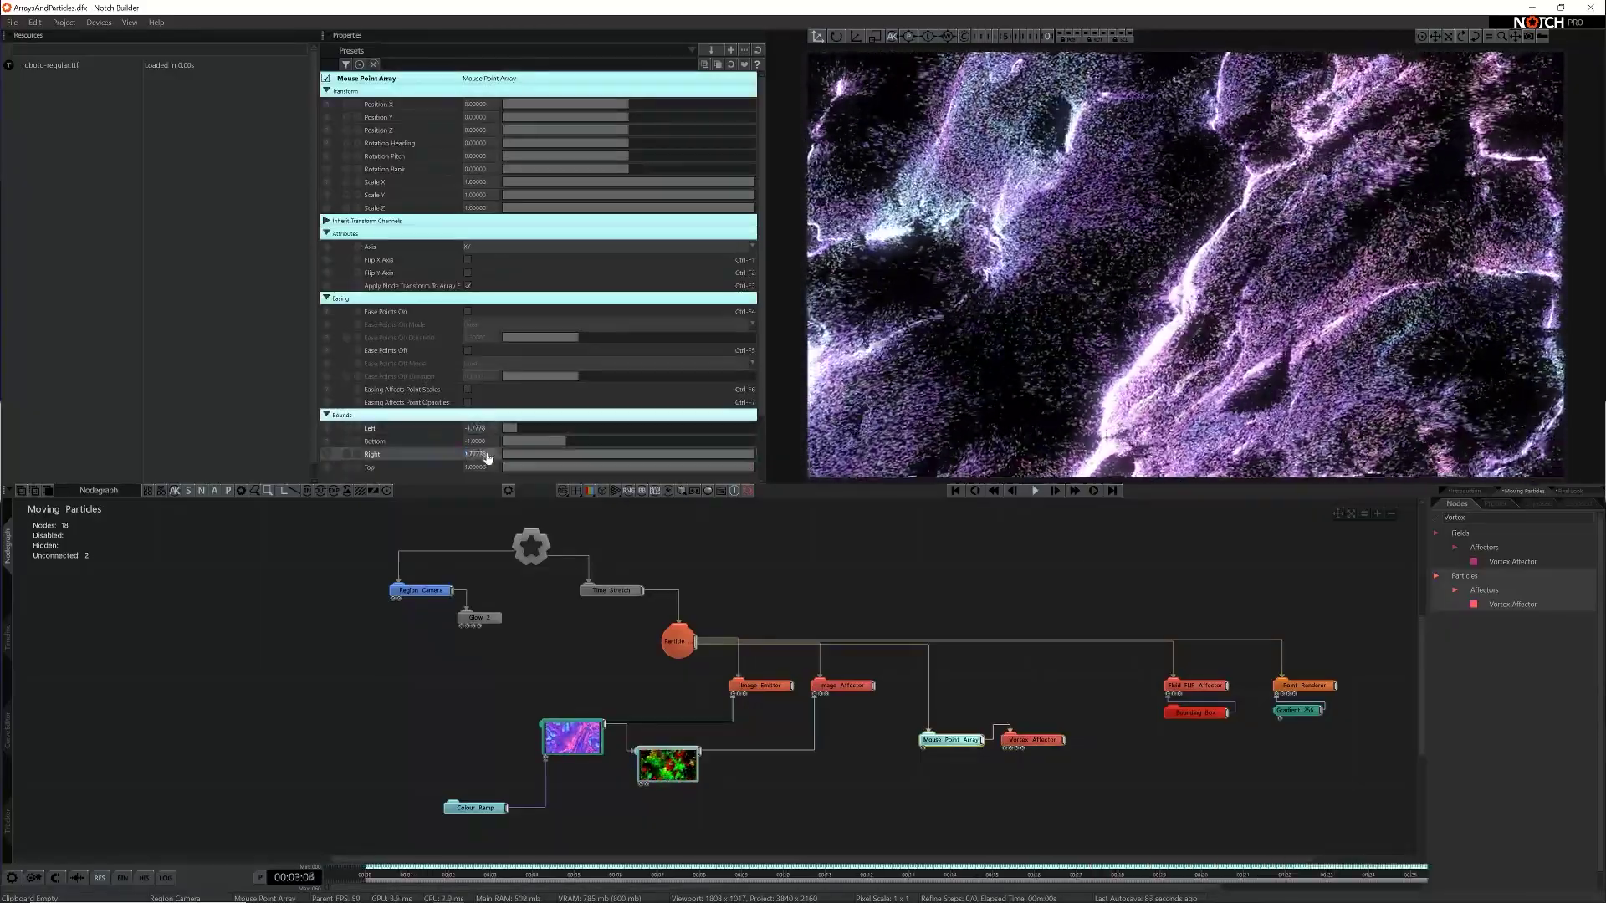
# Reduce the Vortex Affector's Radius to a small value and test the vortex on the particles in the viewport
pyautogui.click(1033, 740)
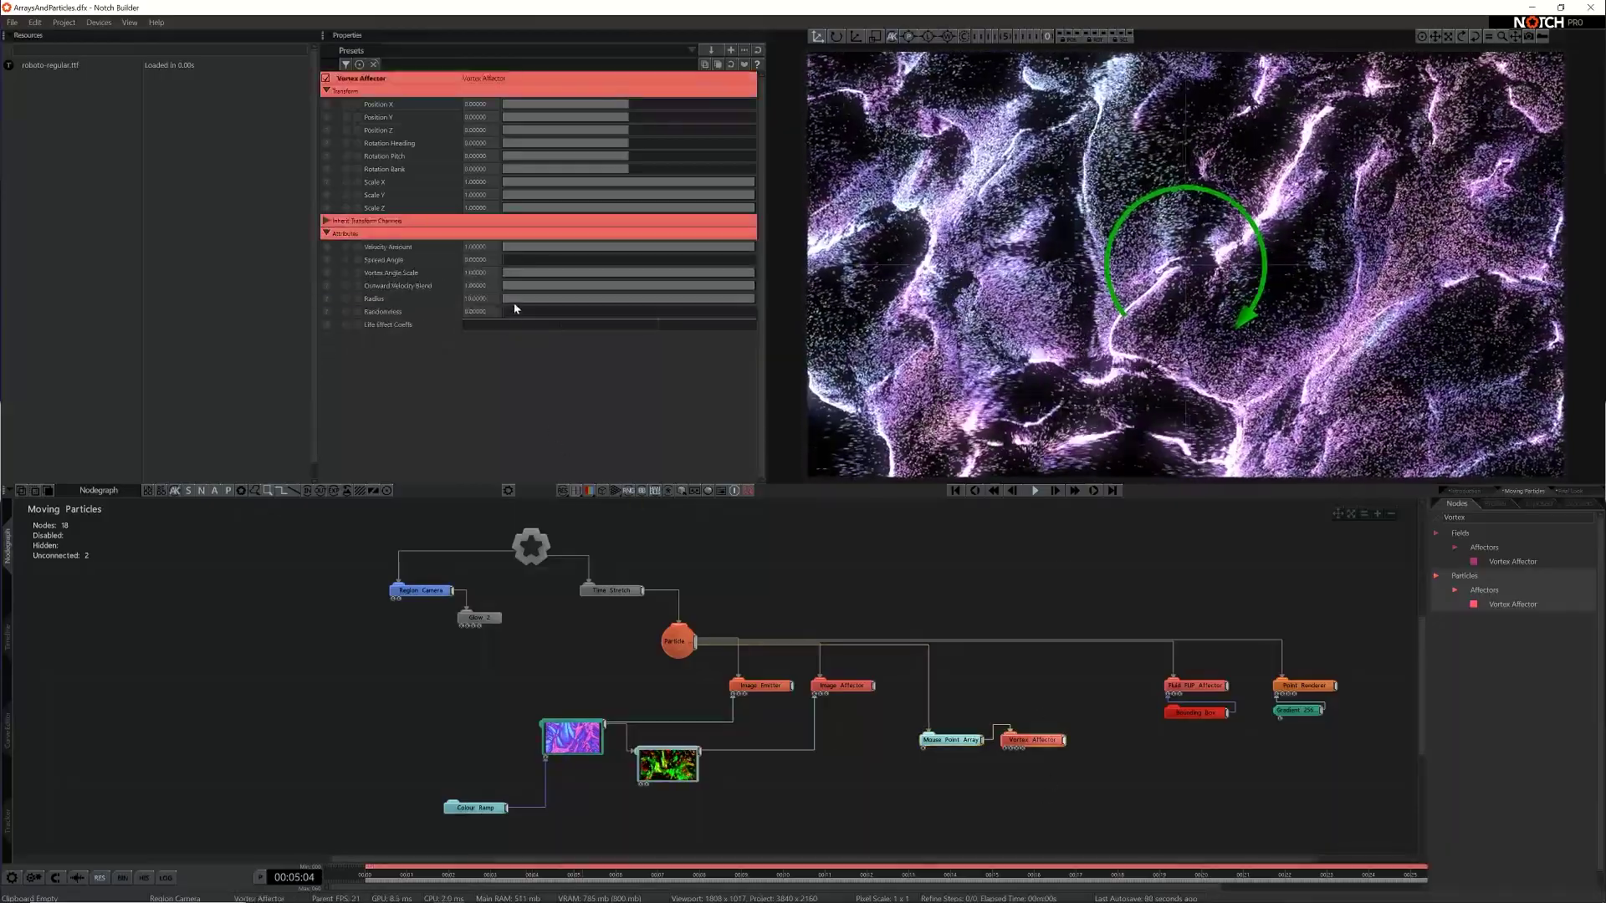
pyautogui.click(870, 531)
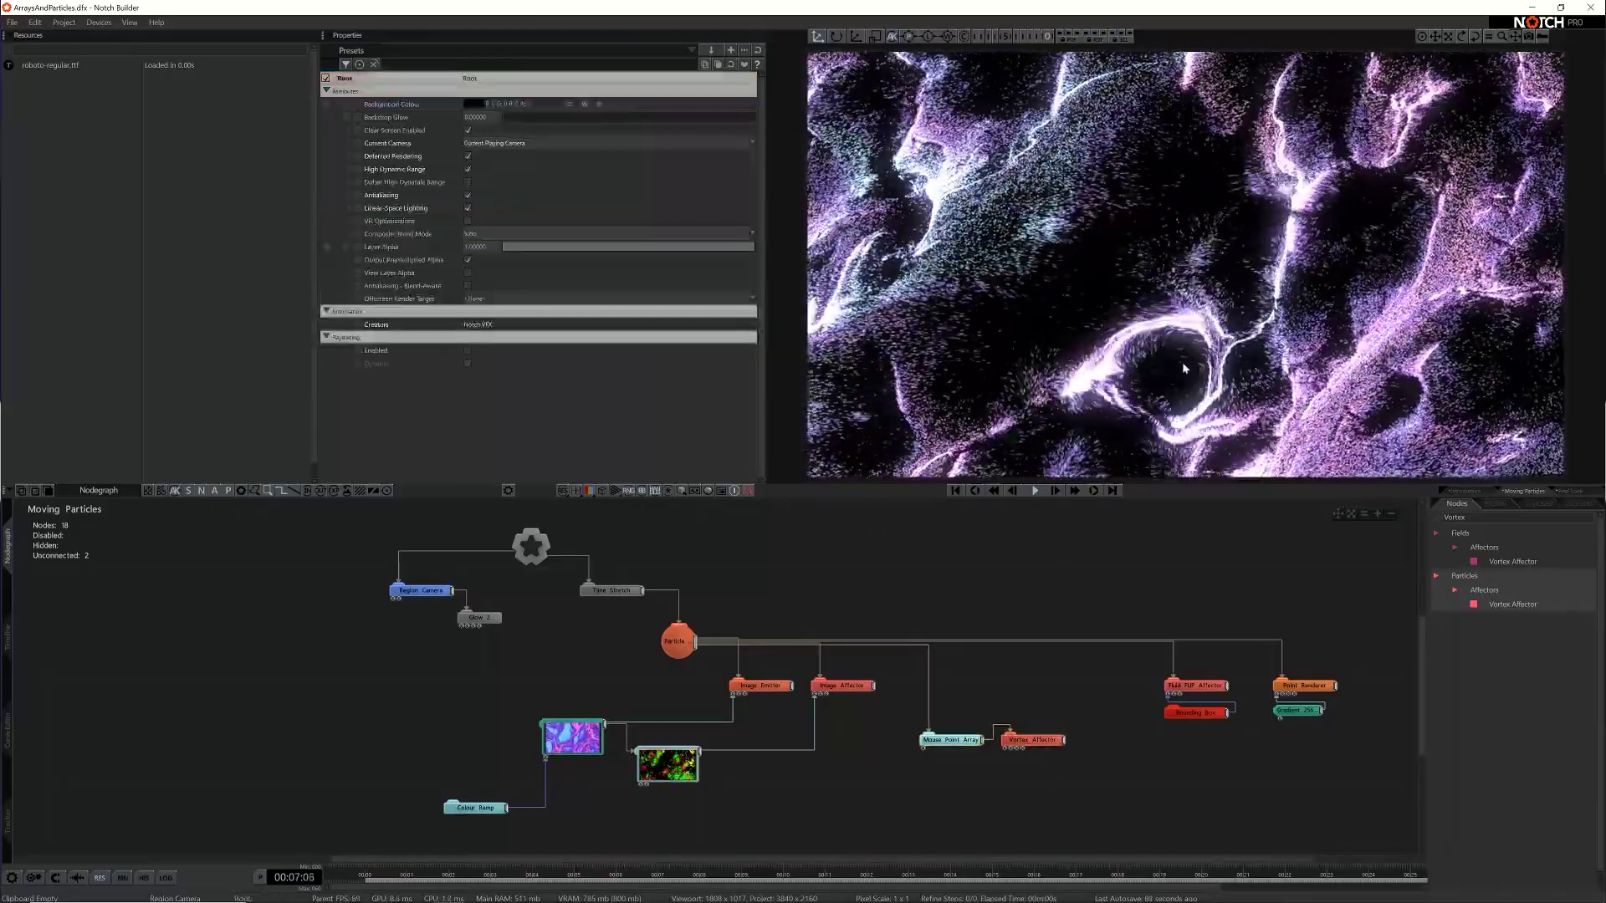
pyautogui.click(1033, 740)
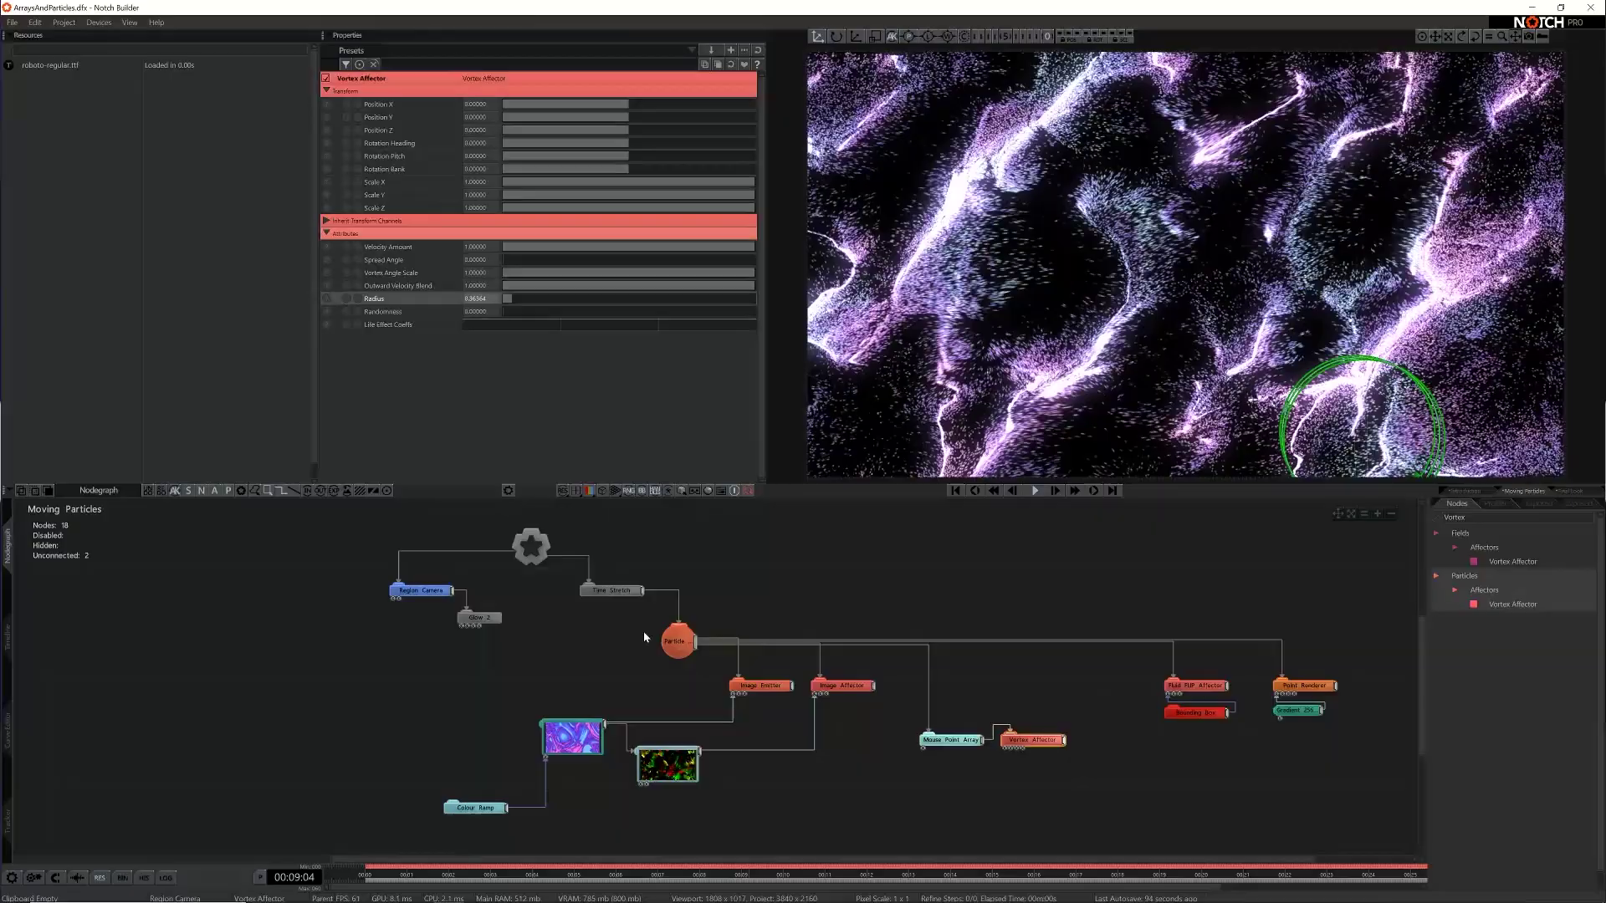
pyautogui.click(521, 298)
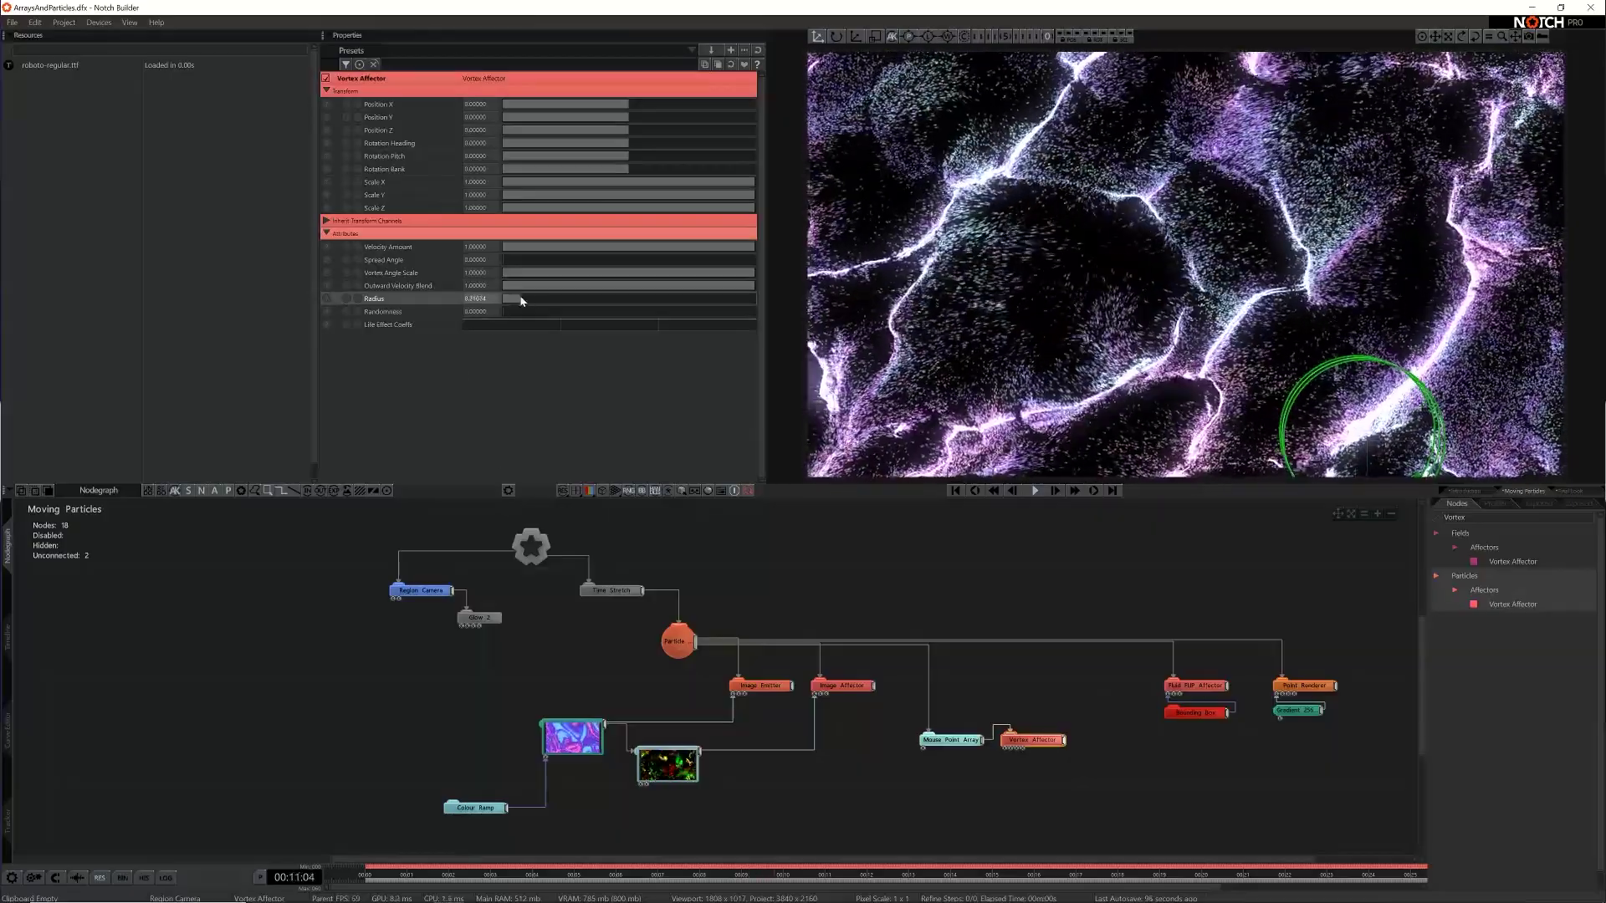
pyautogui.click(1276, 526)
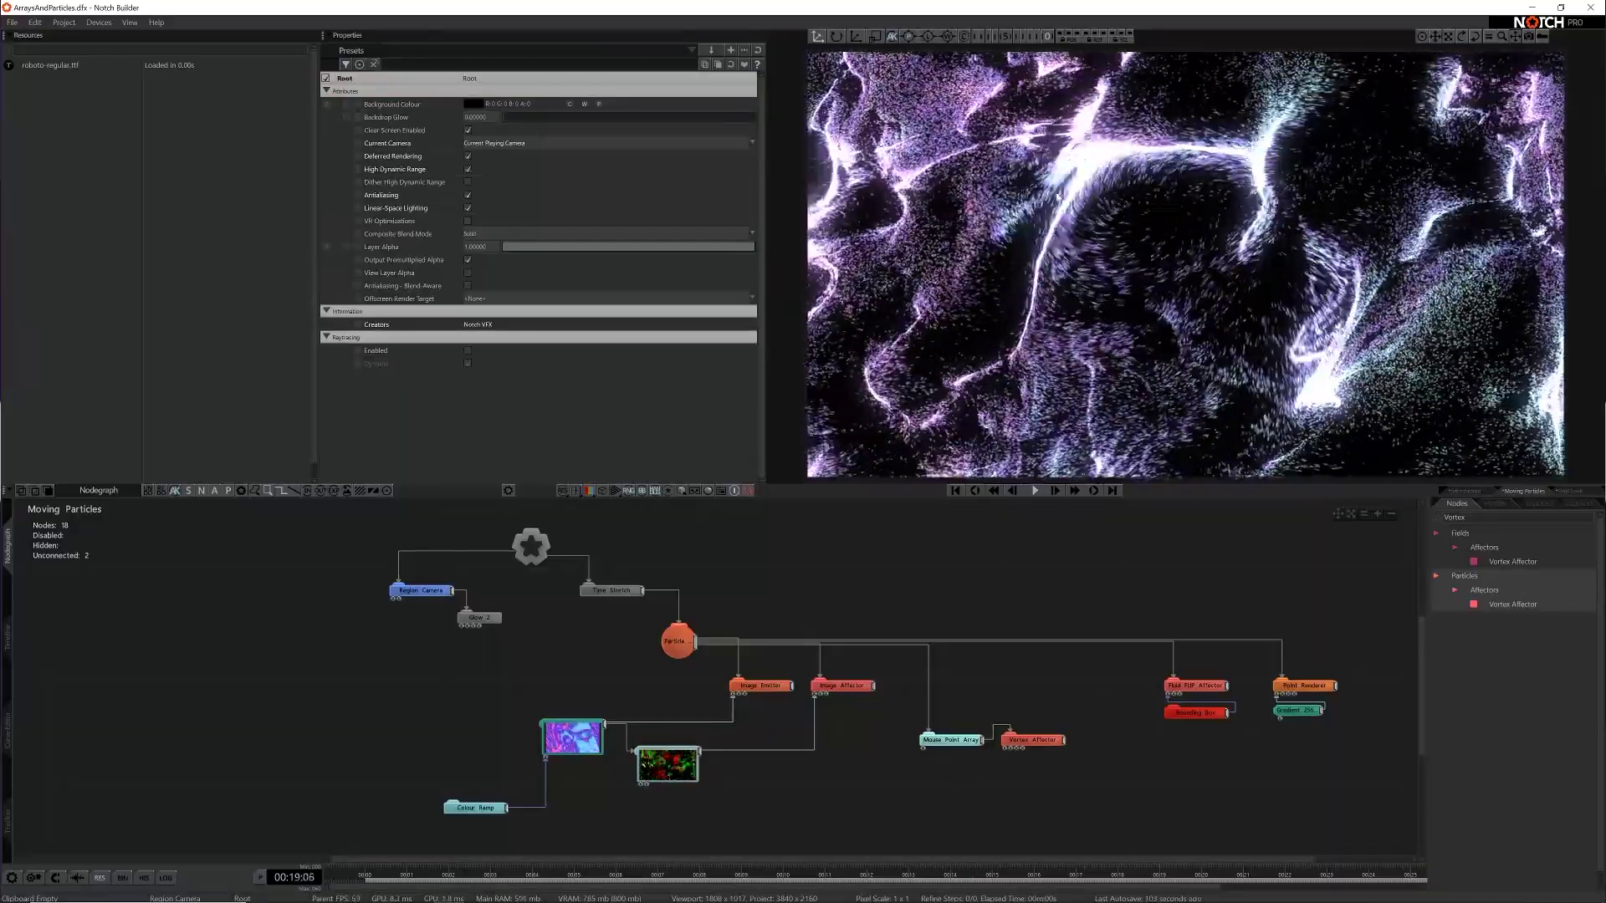
pyautogui.click(1034, 491)
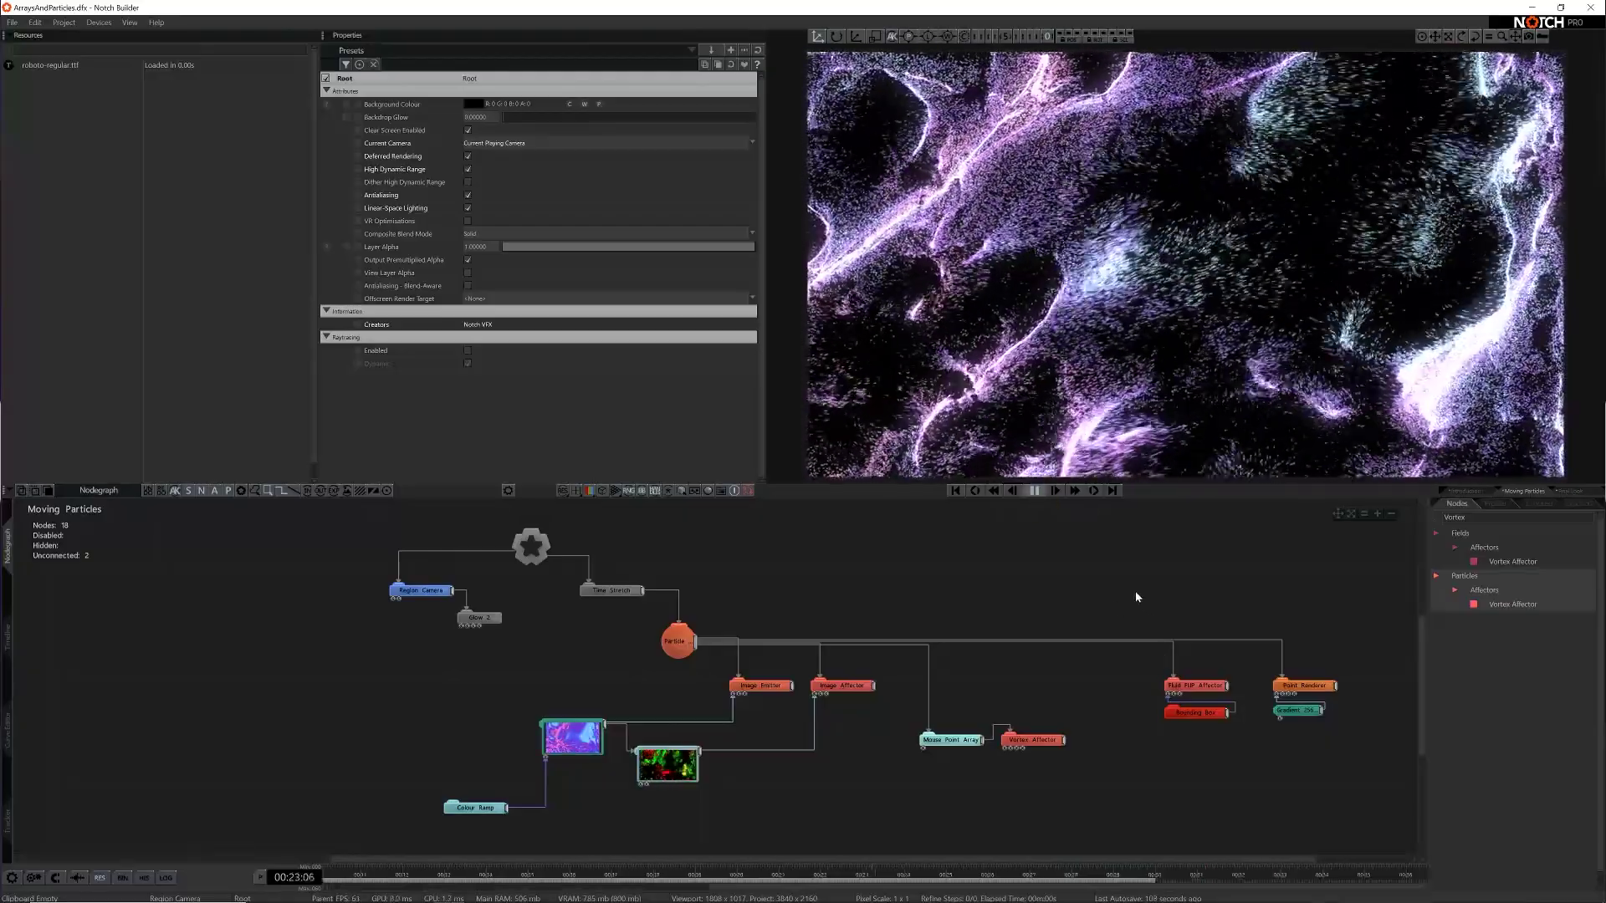
# Insert an Array Copy node between the Particle Root and the Vortex Affector, fed by the Mouse Point Array, removing the array's old root link
pyautogui.click(1459, 518)
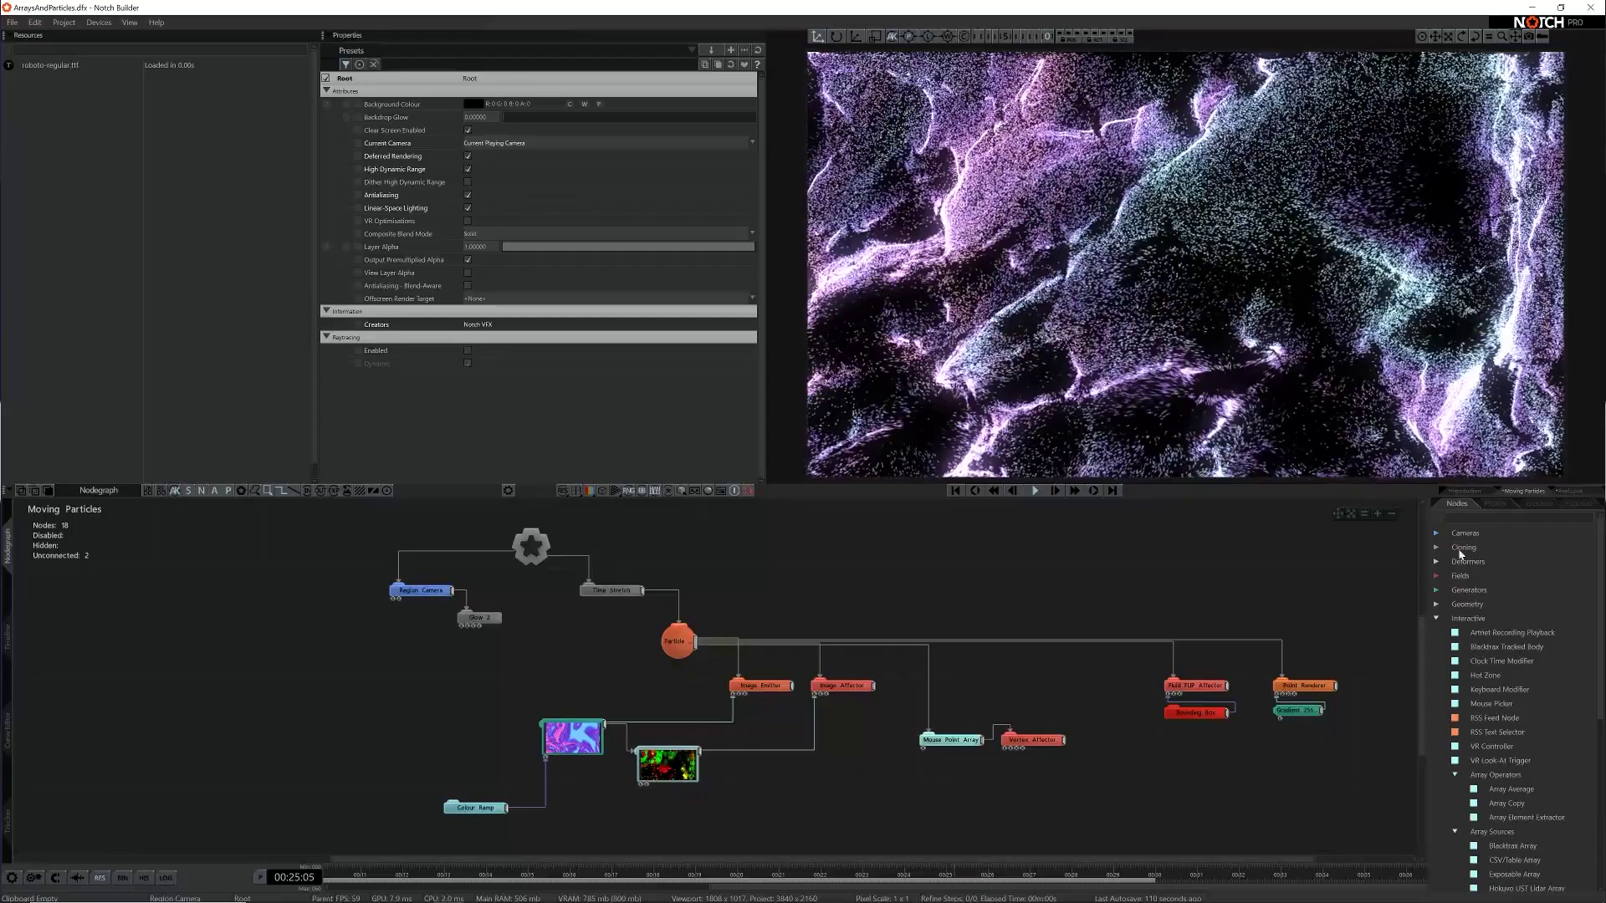
pyautogui.moveTo(1508, 804); pyautogui.dragTo(953, 703)
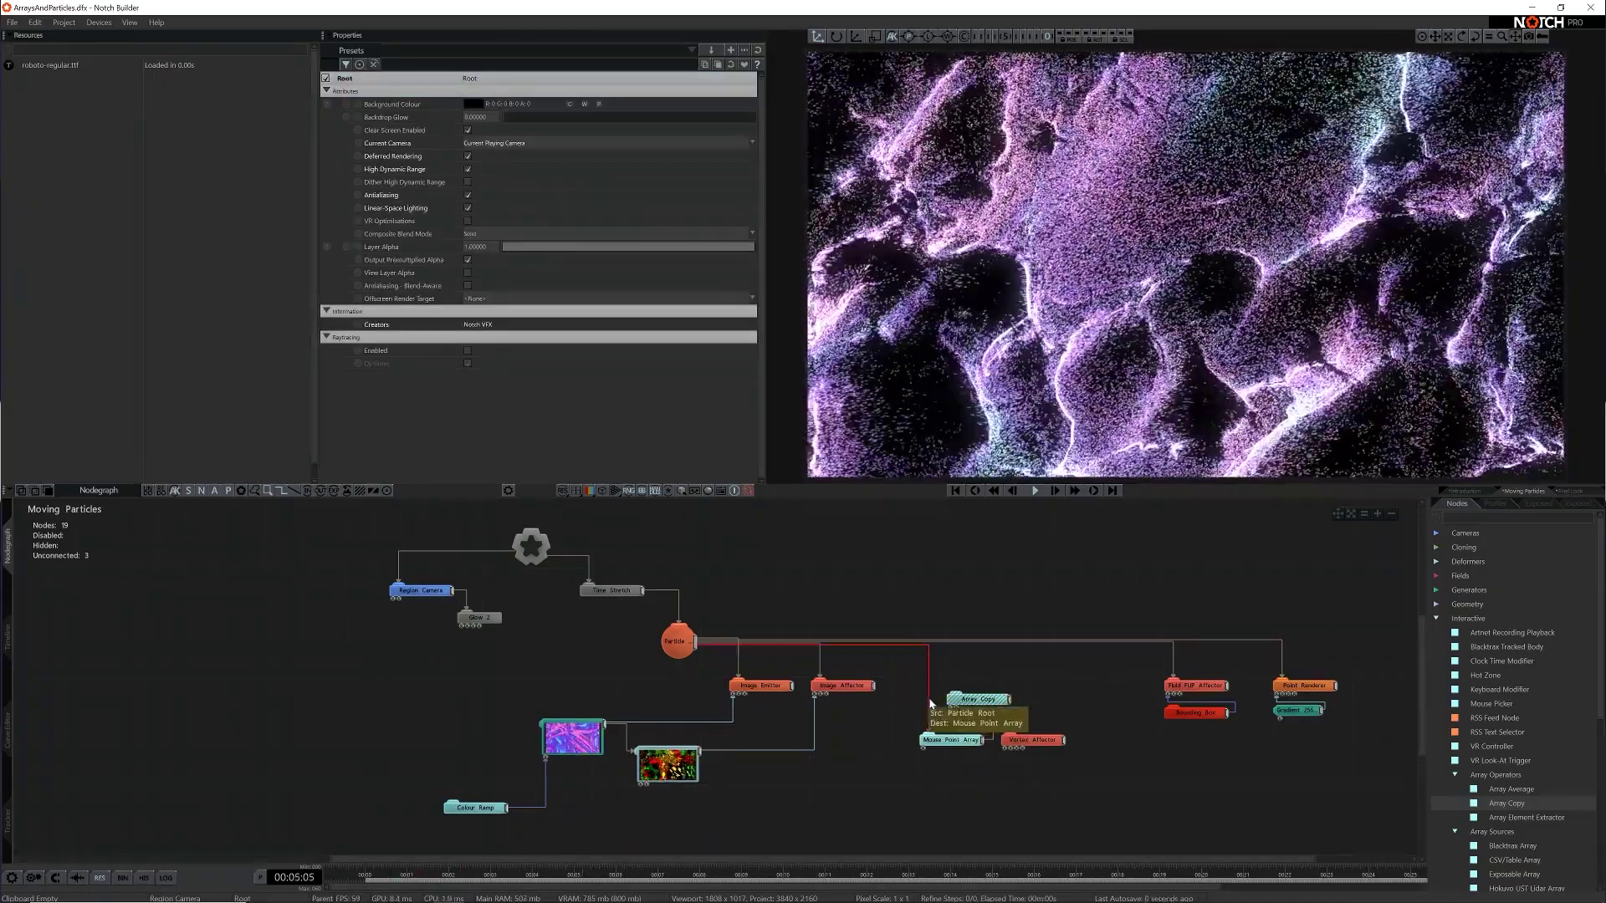
pyautogui.click(928, 699)
pyautogui.press('Delete')
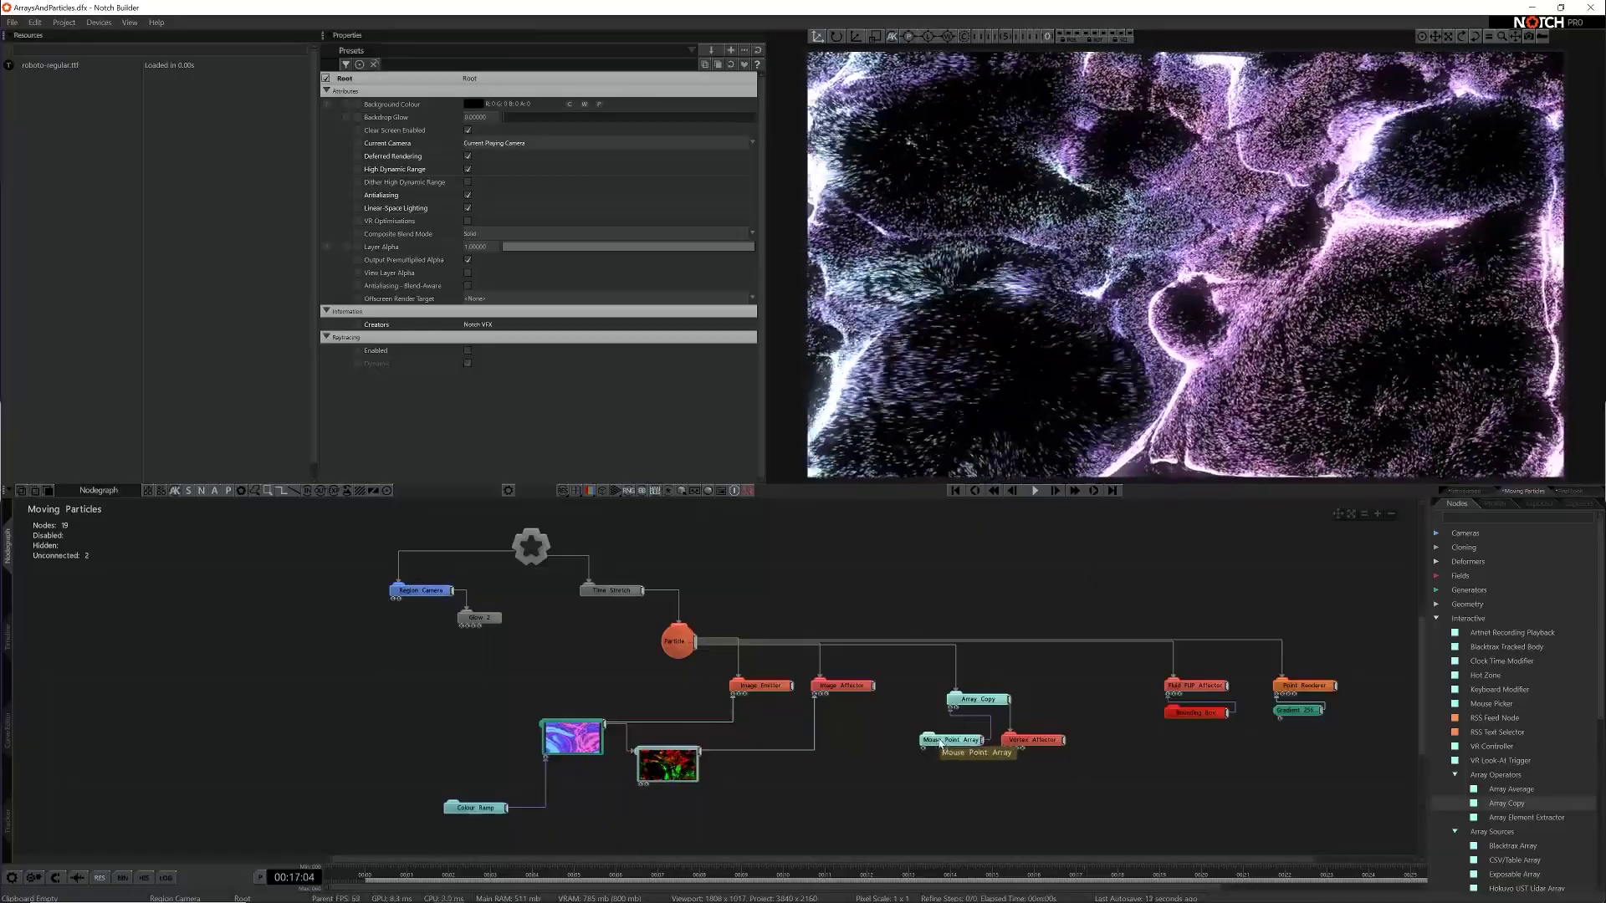
# Space out the Mouse Point Array, Array Copy and Vortex Affector nodes in the nodegraph
pyautogui.moveTo(941, 742); pyautogui.dragTo(876, 760)
pyautogui.moveTo(980, 700); pyautogui.dragTo(1039, 754)
pyautogui.click(1101, 729)
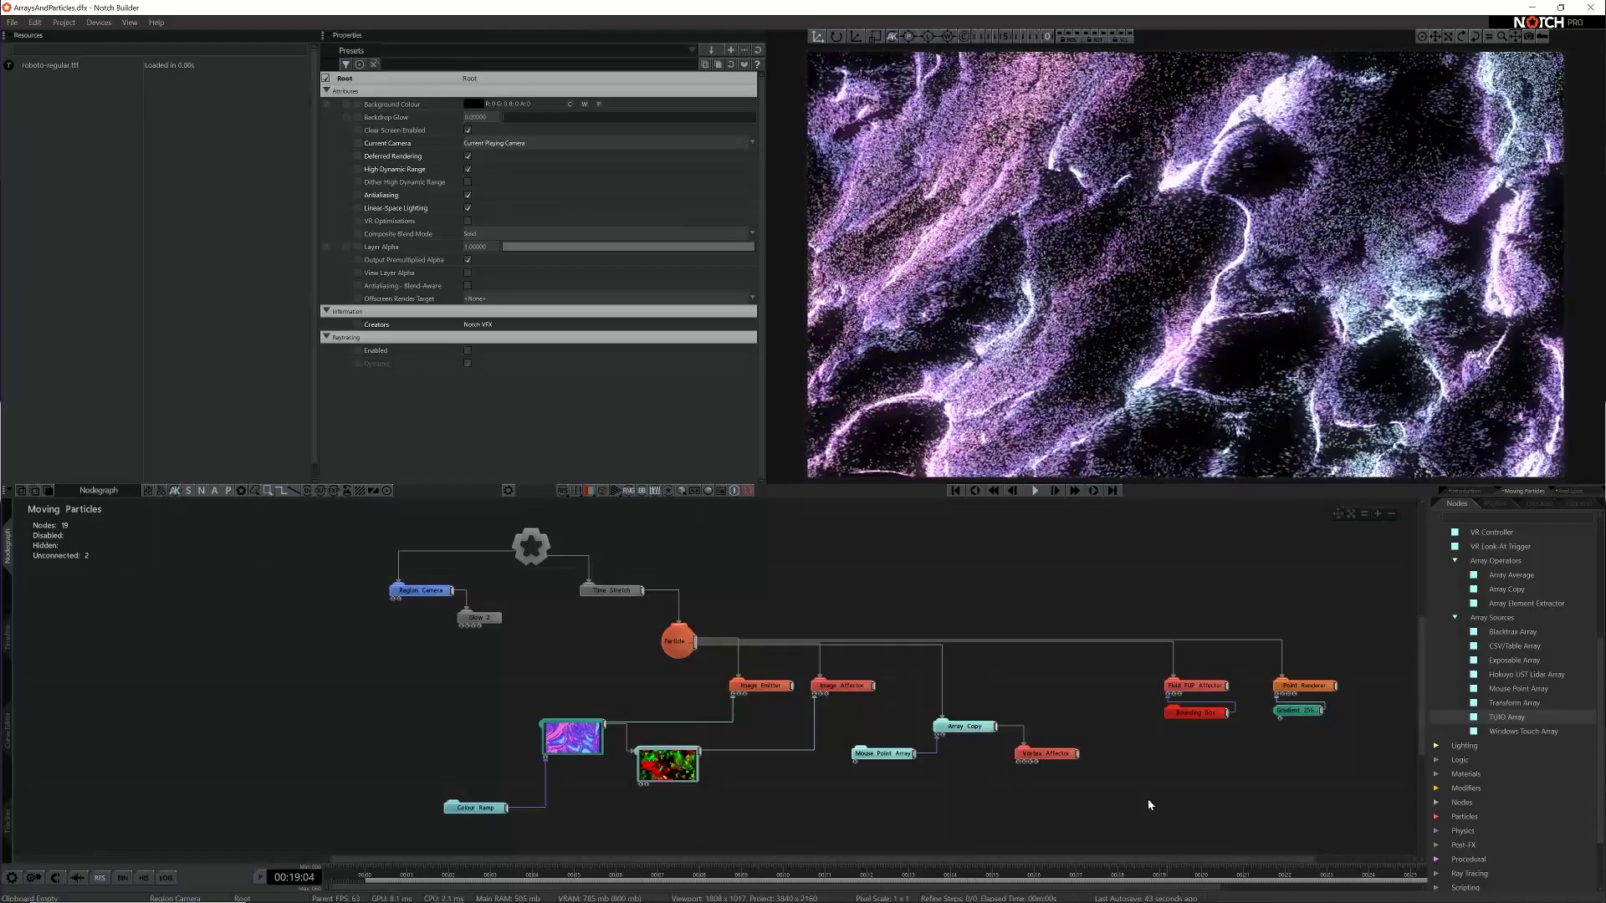
# Review the TUIO options in the project's protocol settings, including whether TUIO is enabled, its port and its address
pyautogui.click(33, 878)
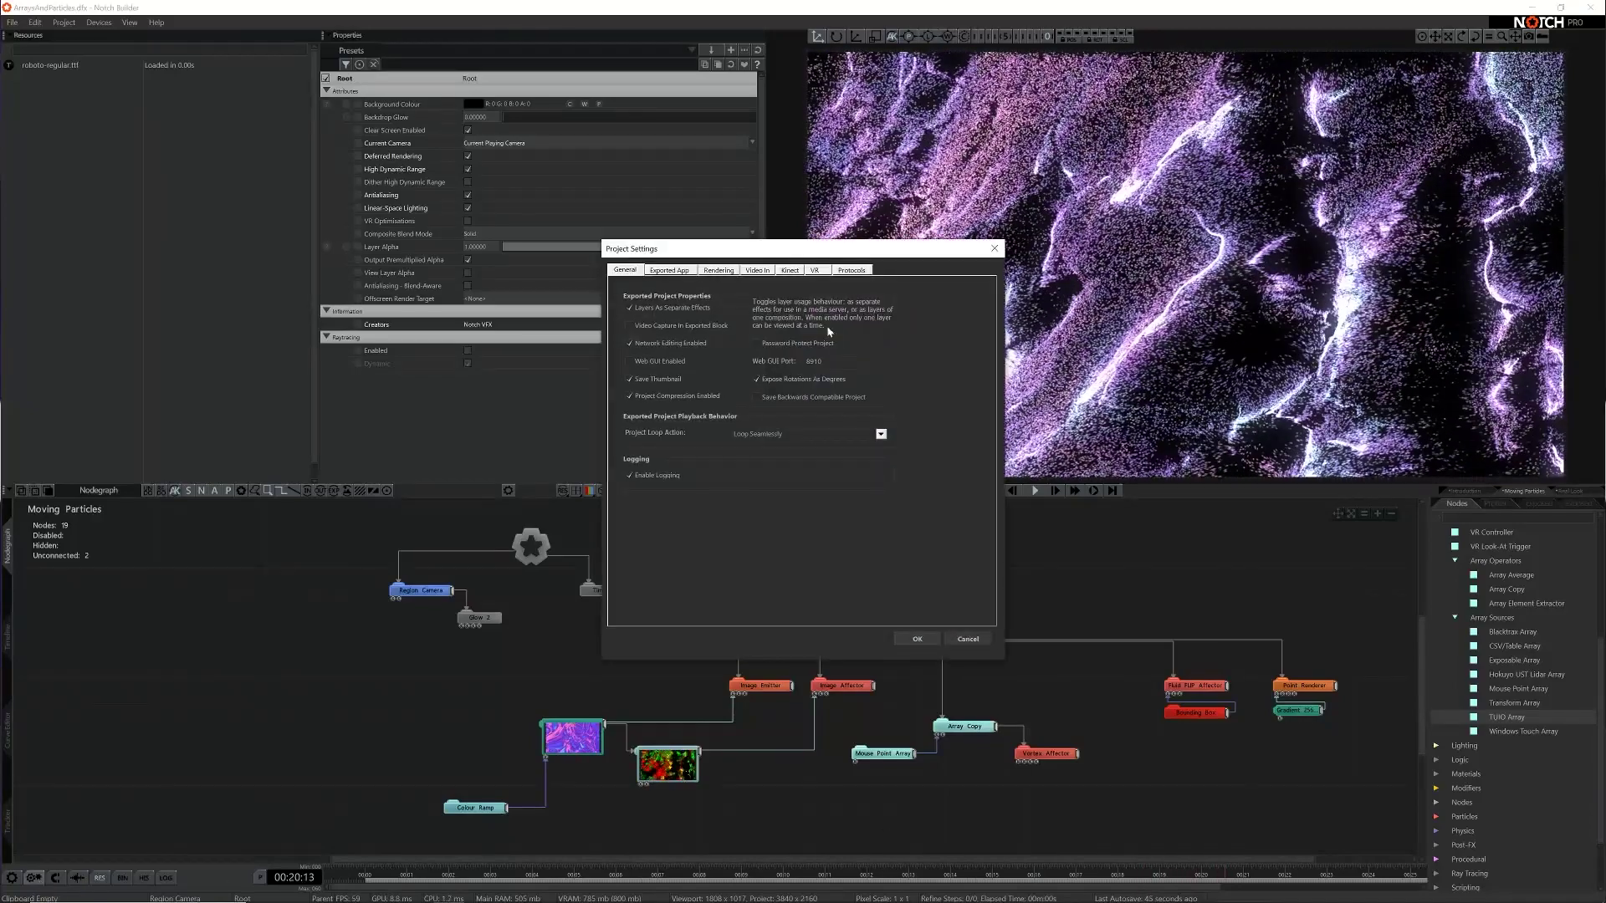
pyautogui.click(855, 269)
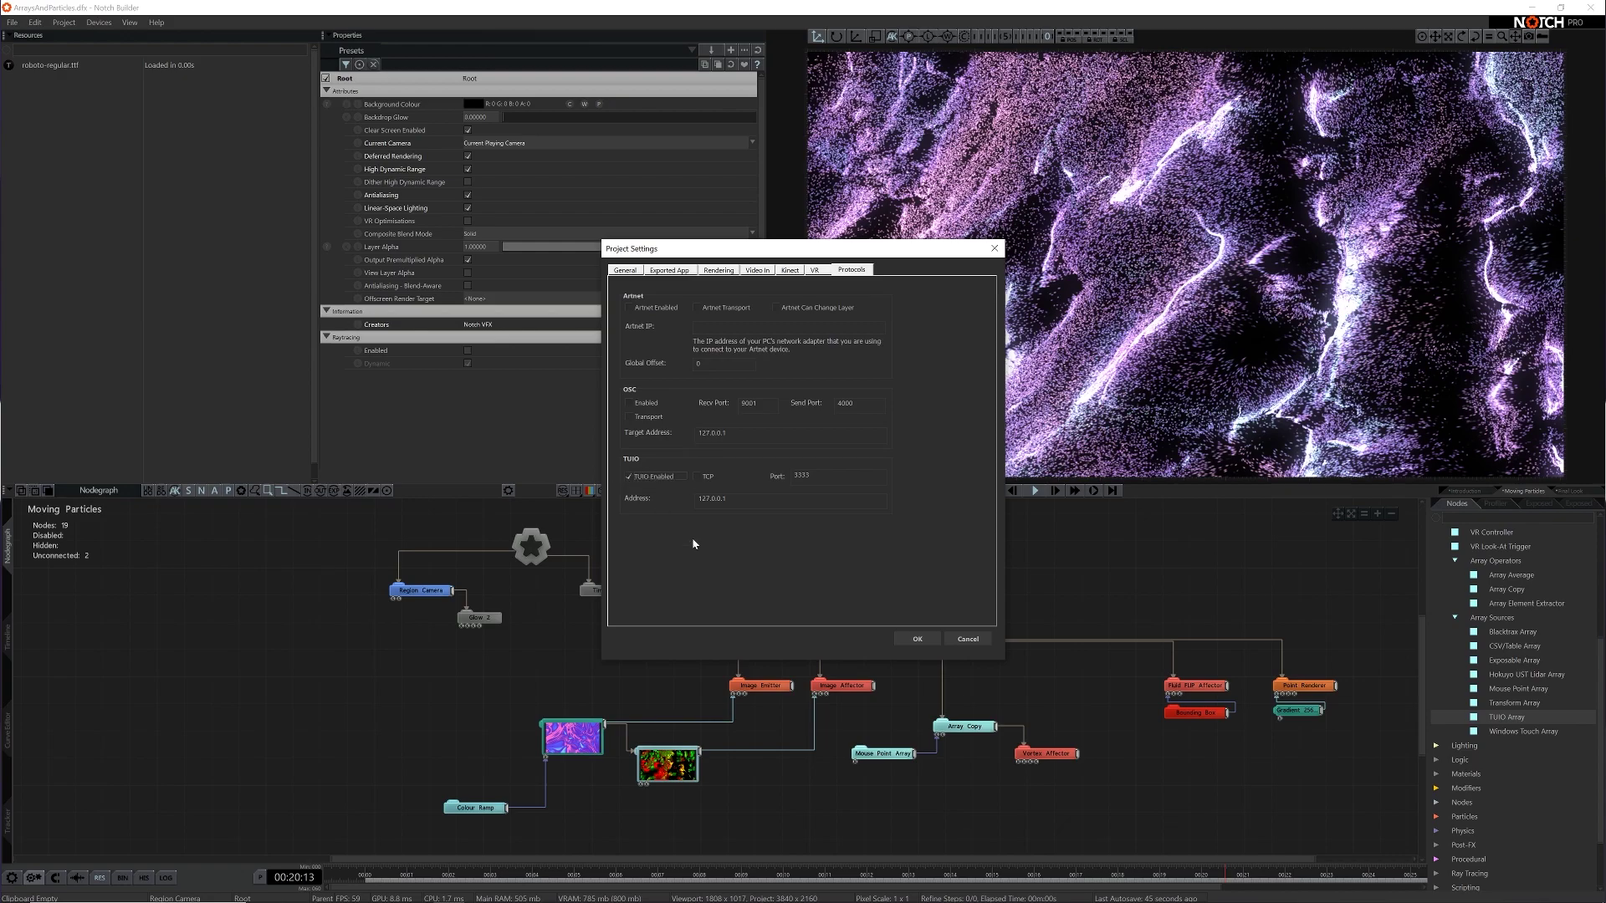
pyautogui.click(917, 639)
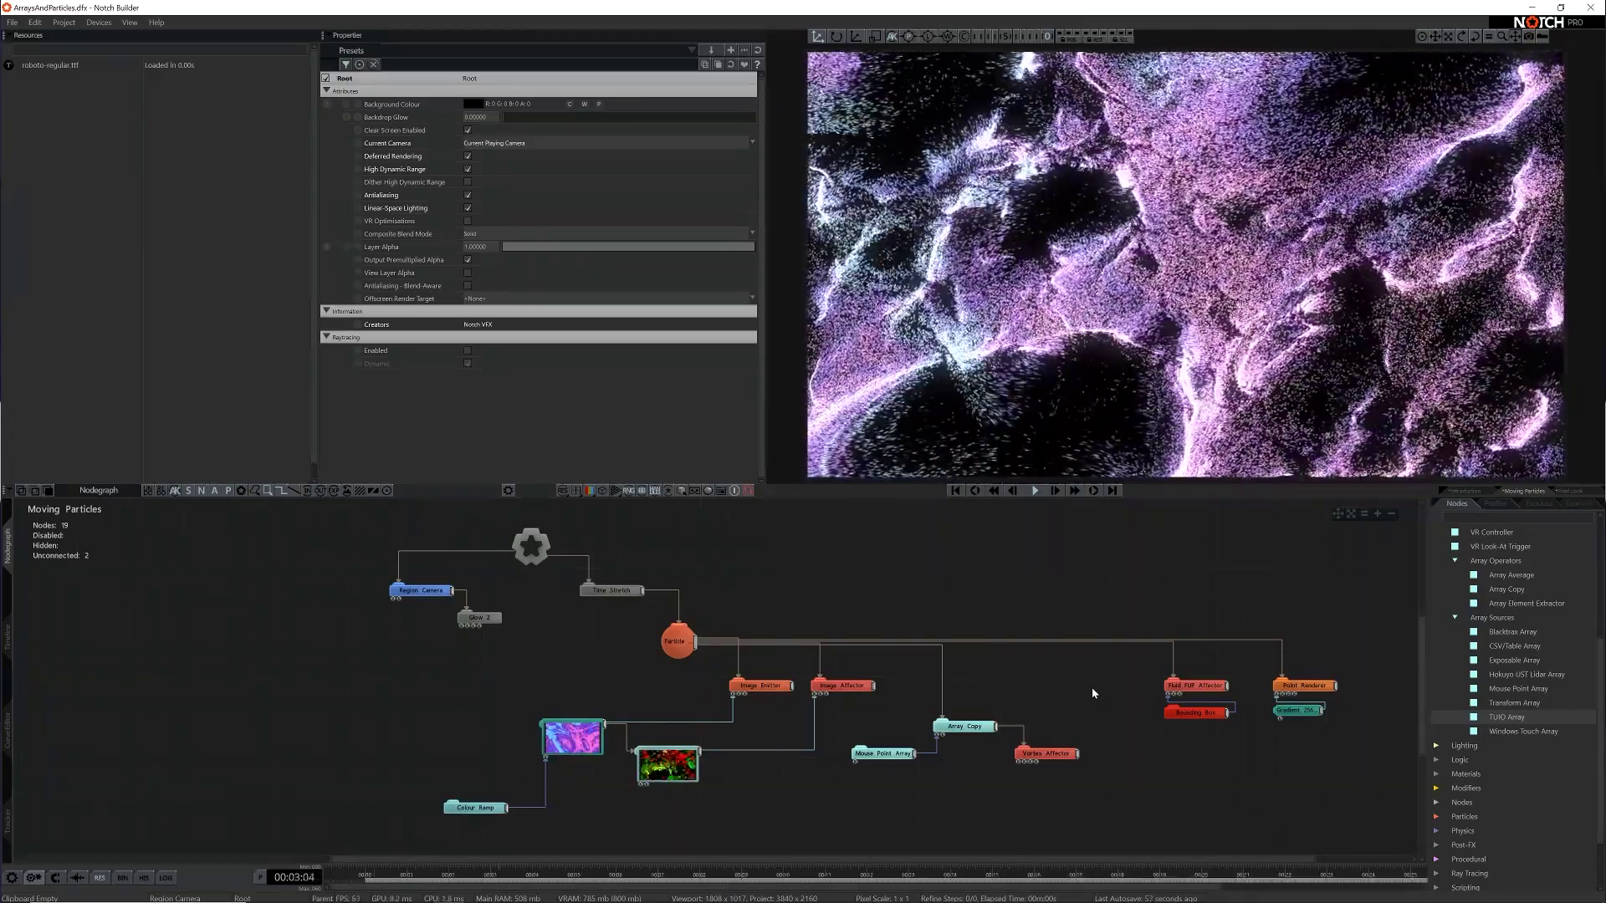
# Switch to the Command Prompt, run ipconfig to look up the computer's IPv4 address, and close the window
pyautogui.press('super')
pyautogui.write('cmd')
pyautogui.press('Return')
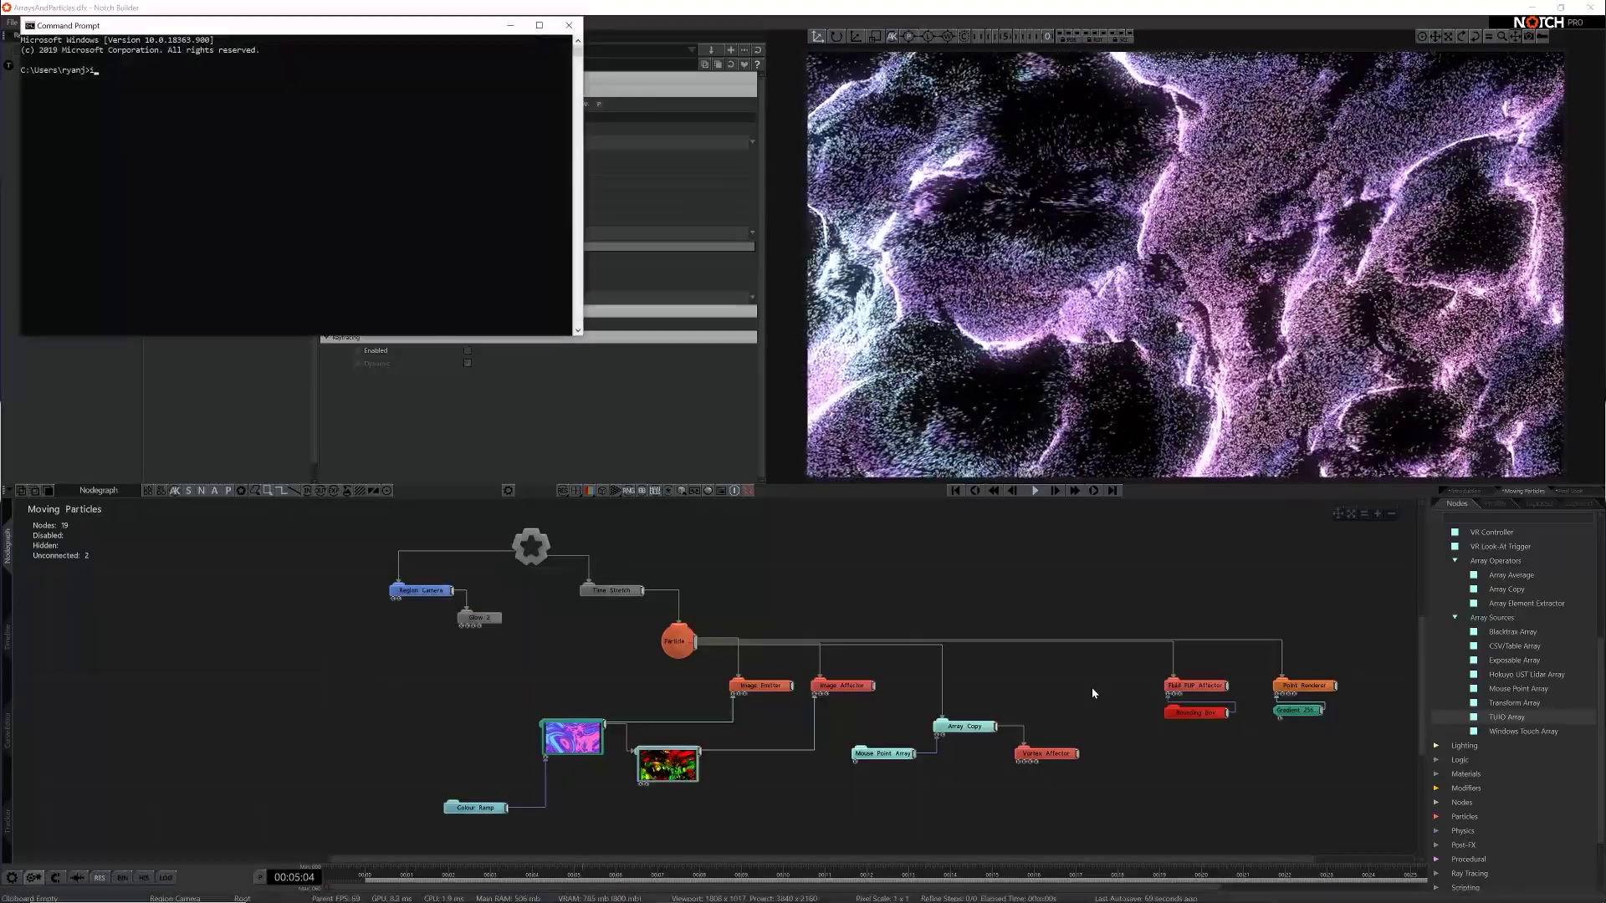
pyautogui.write('ipconfig')
pyautogui.press('Return')
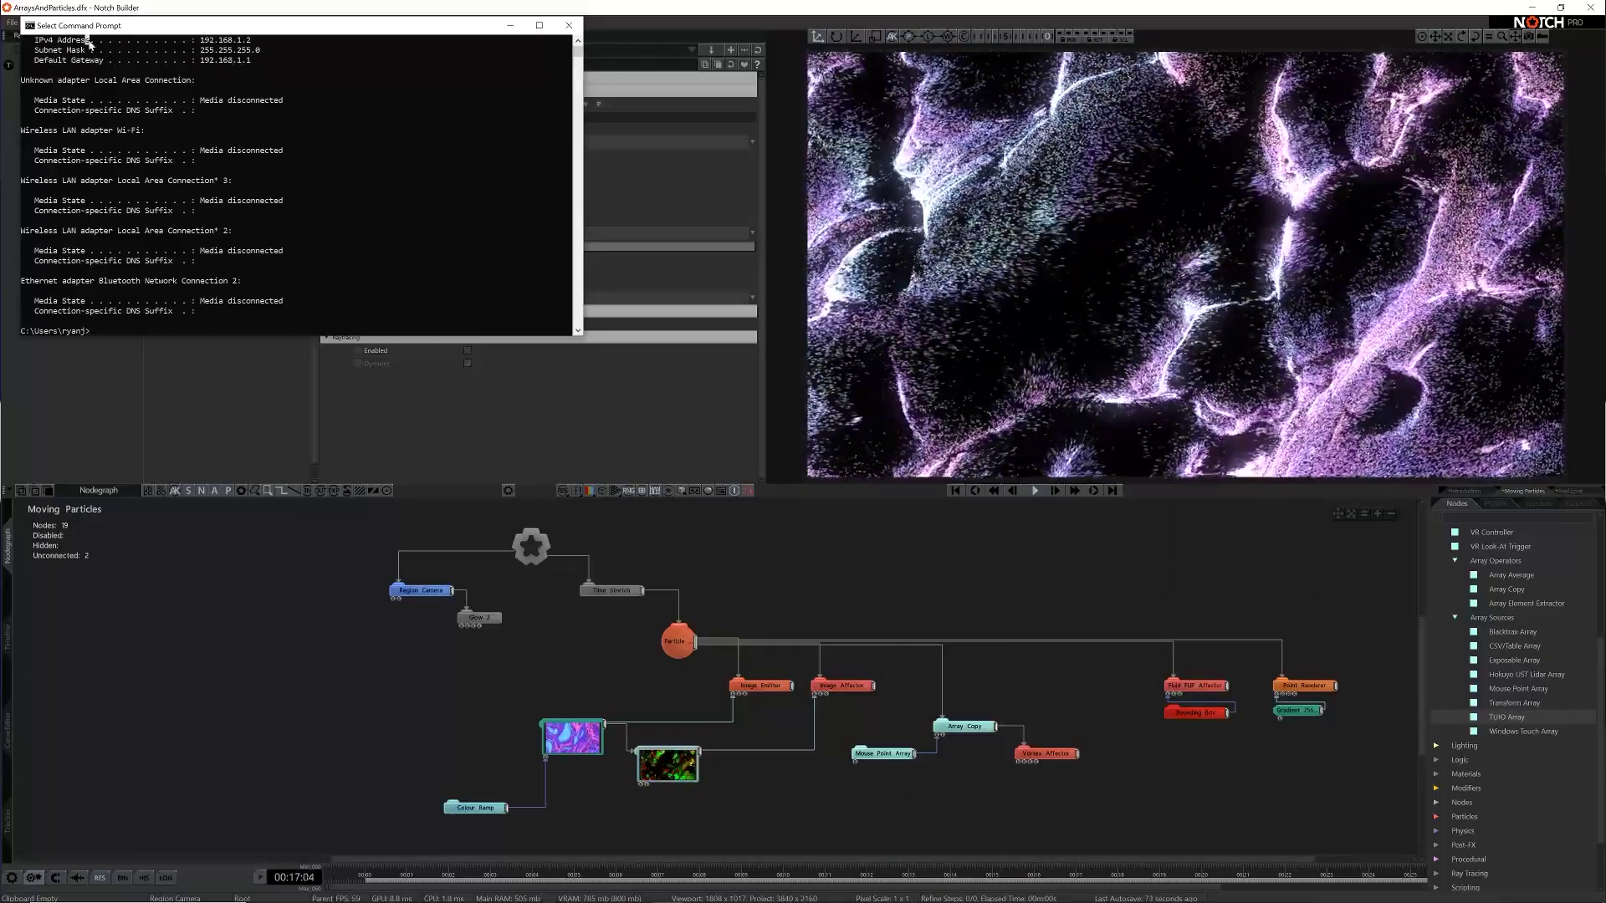
pyautogui.click(571, 25)
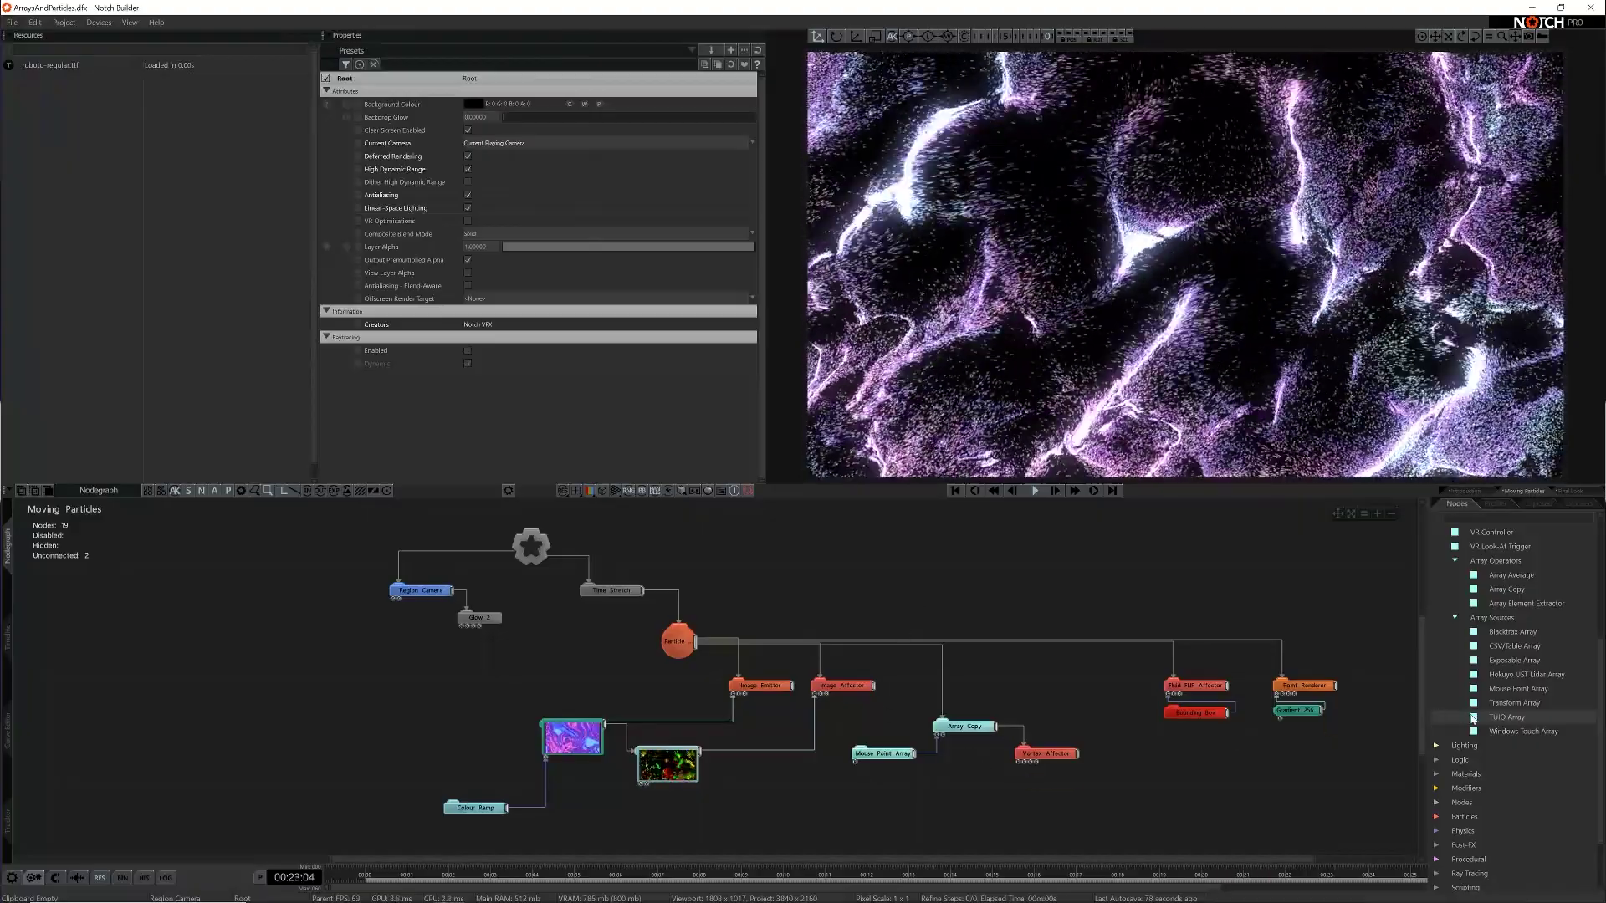
# Add a TUIO Array node feeding the Array Copy, with its Left bound set to -1.7778 and its Right bound to 1.77778
pyautogui.click(857, 785)
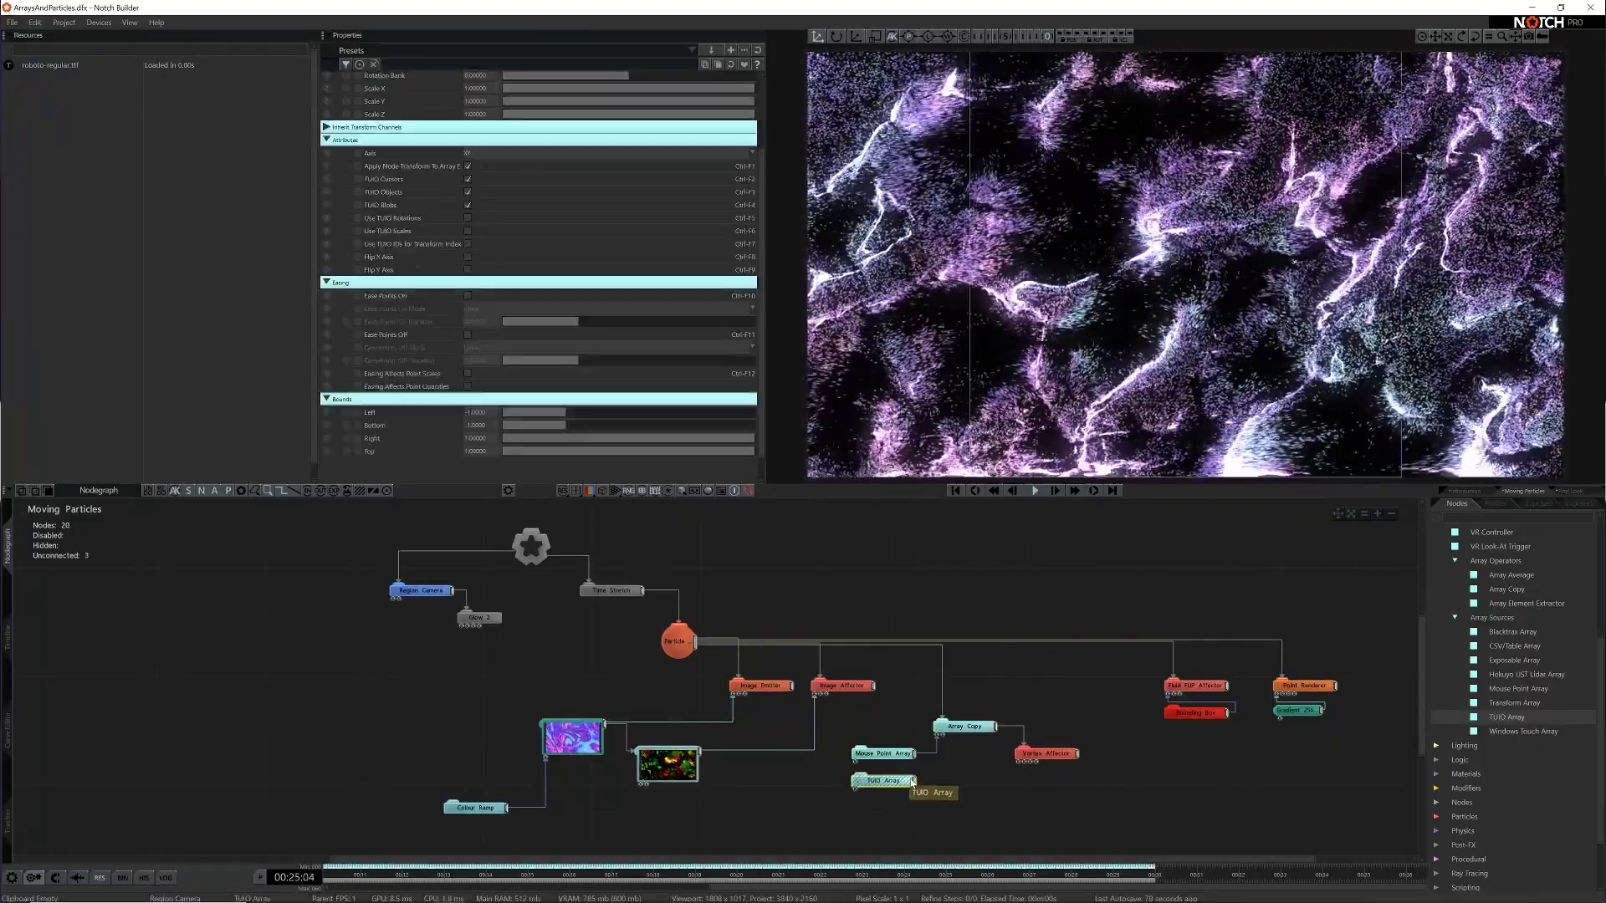
pyautogui.click(999, 788)
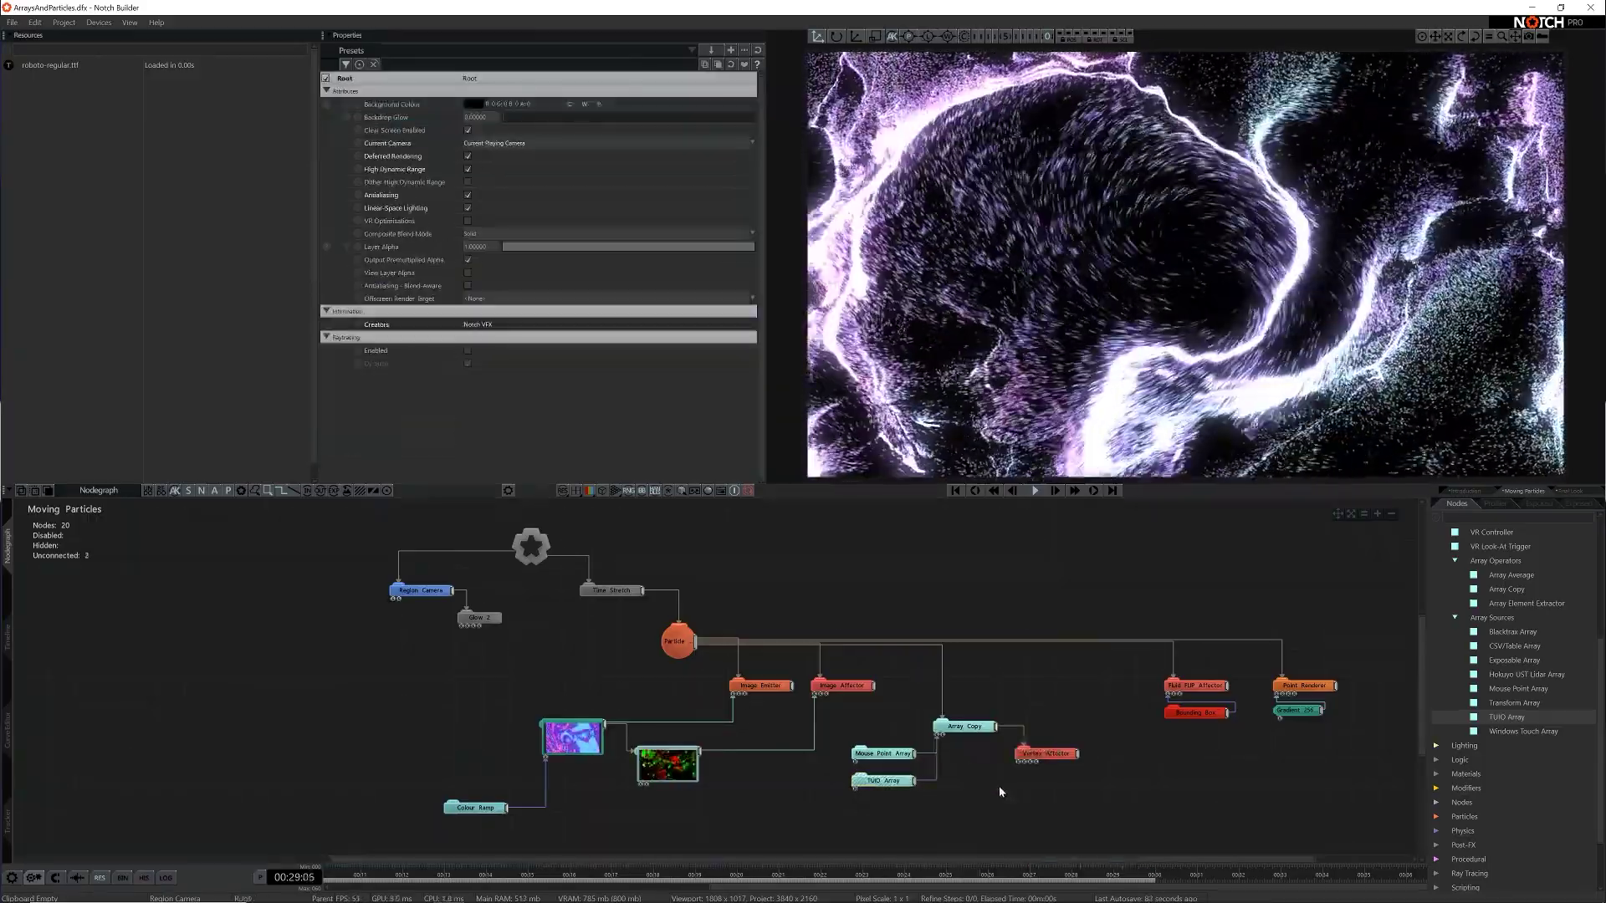
pyautogui.click(877, 782)
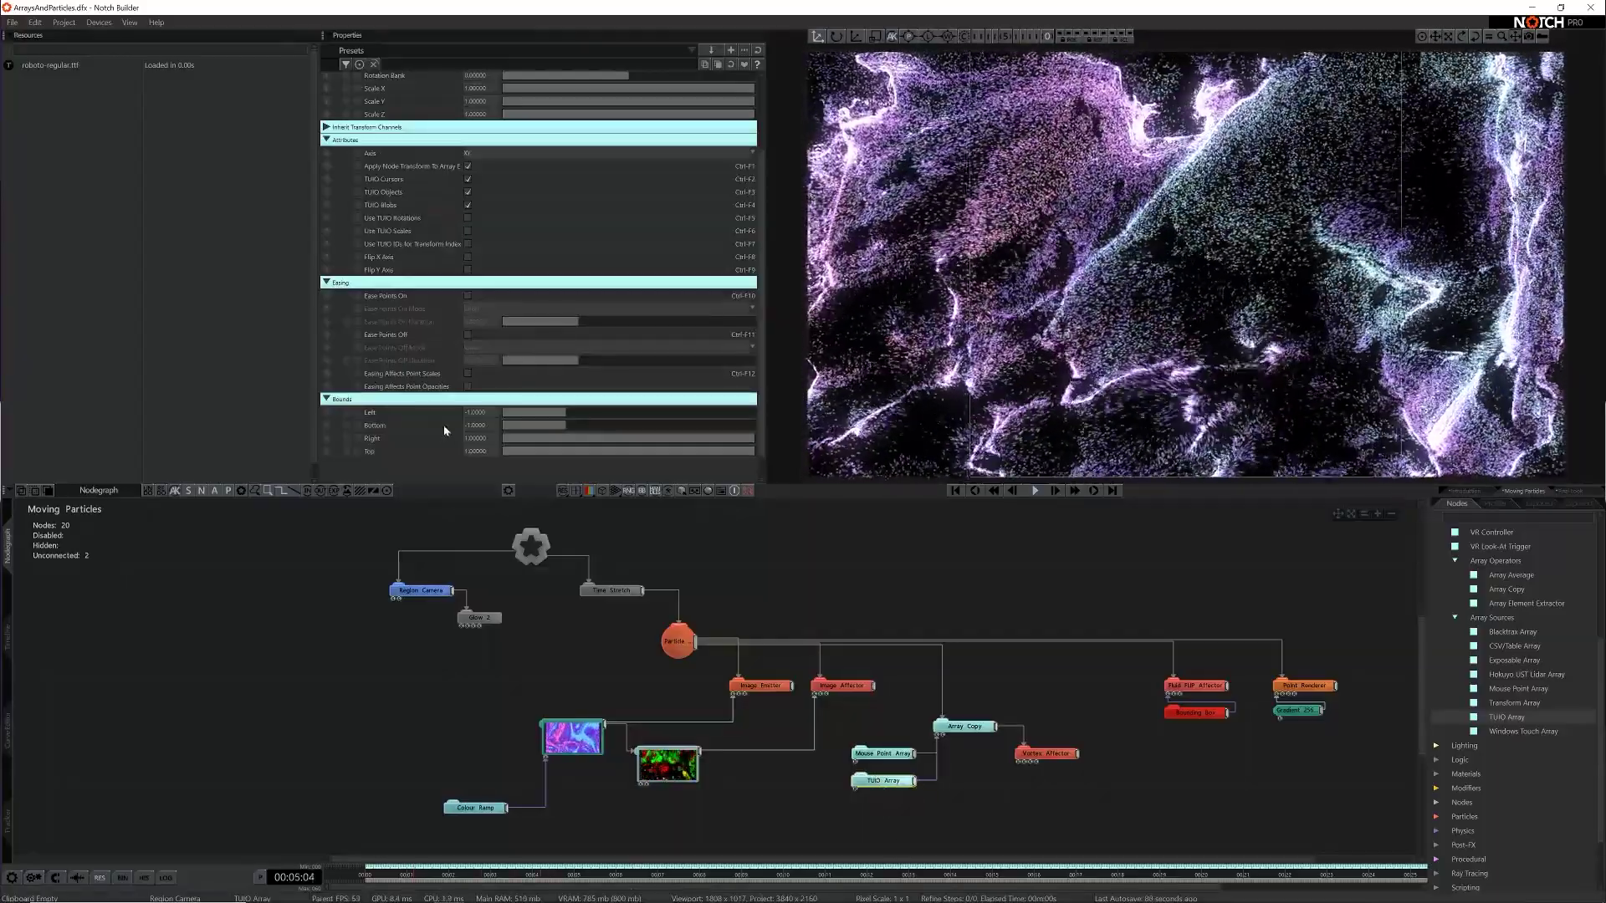
pyautogui.click(479, 414)
pyautogui.write('-1.77778')
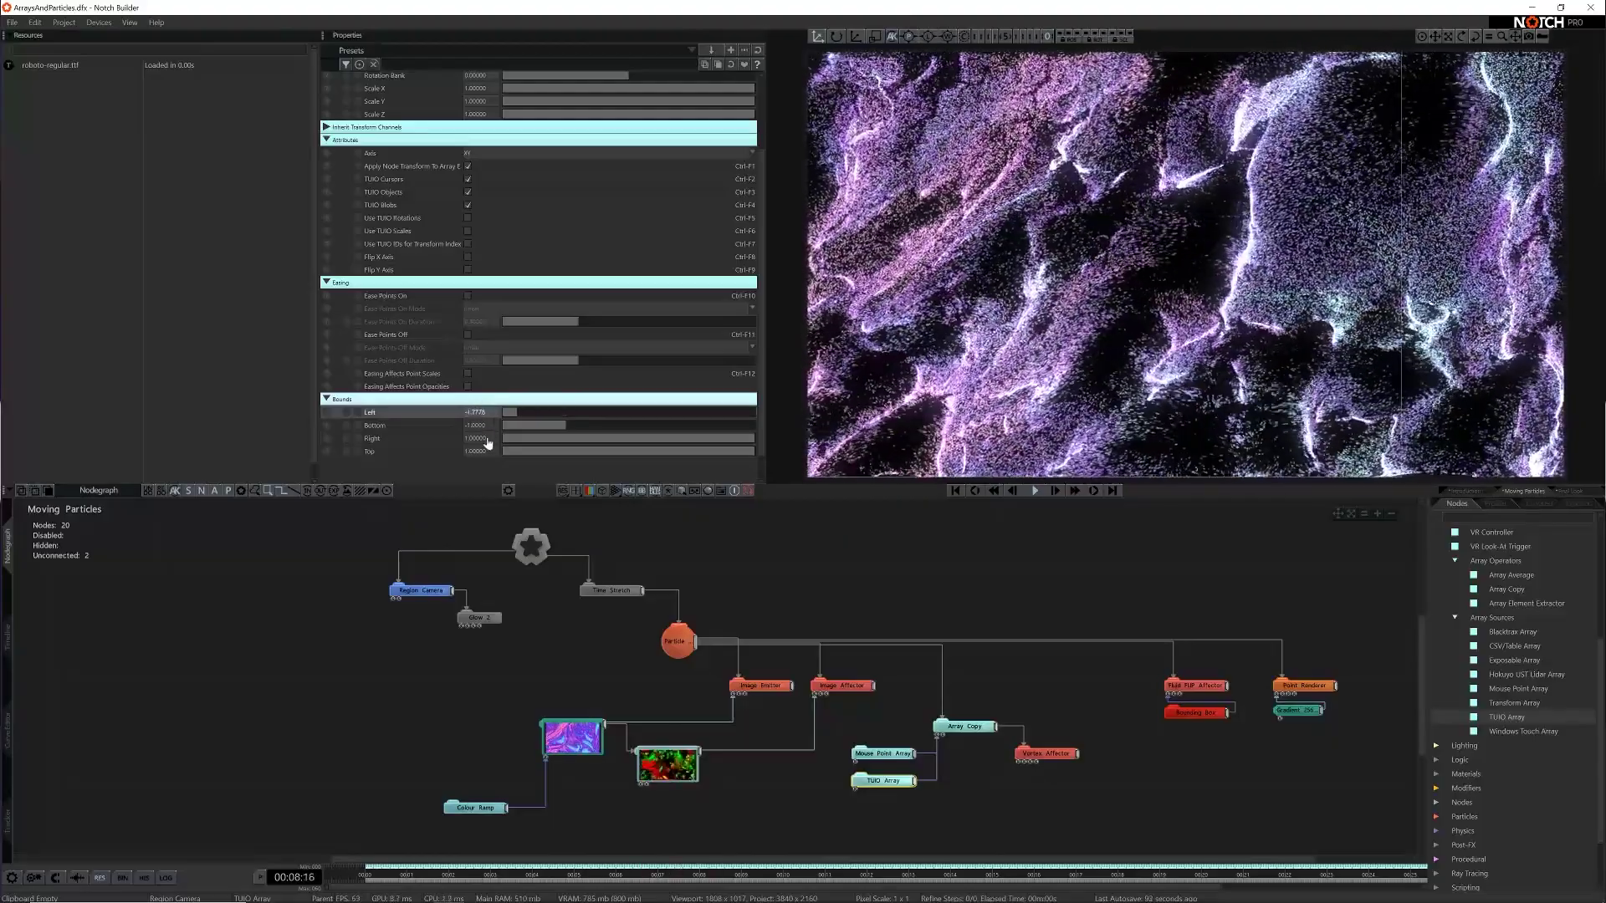
pyautogui.click(486, 439)
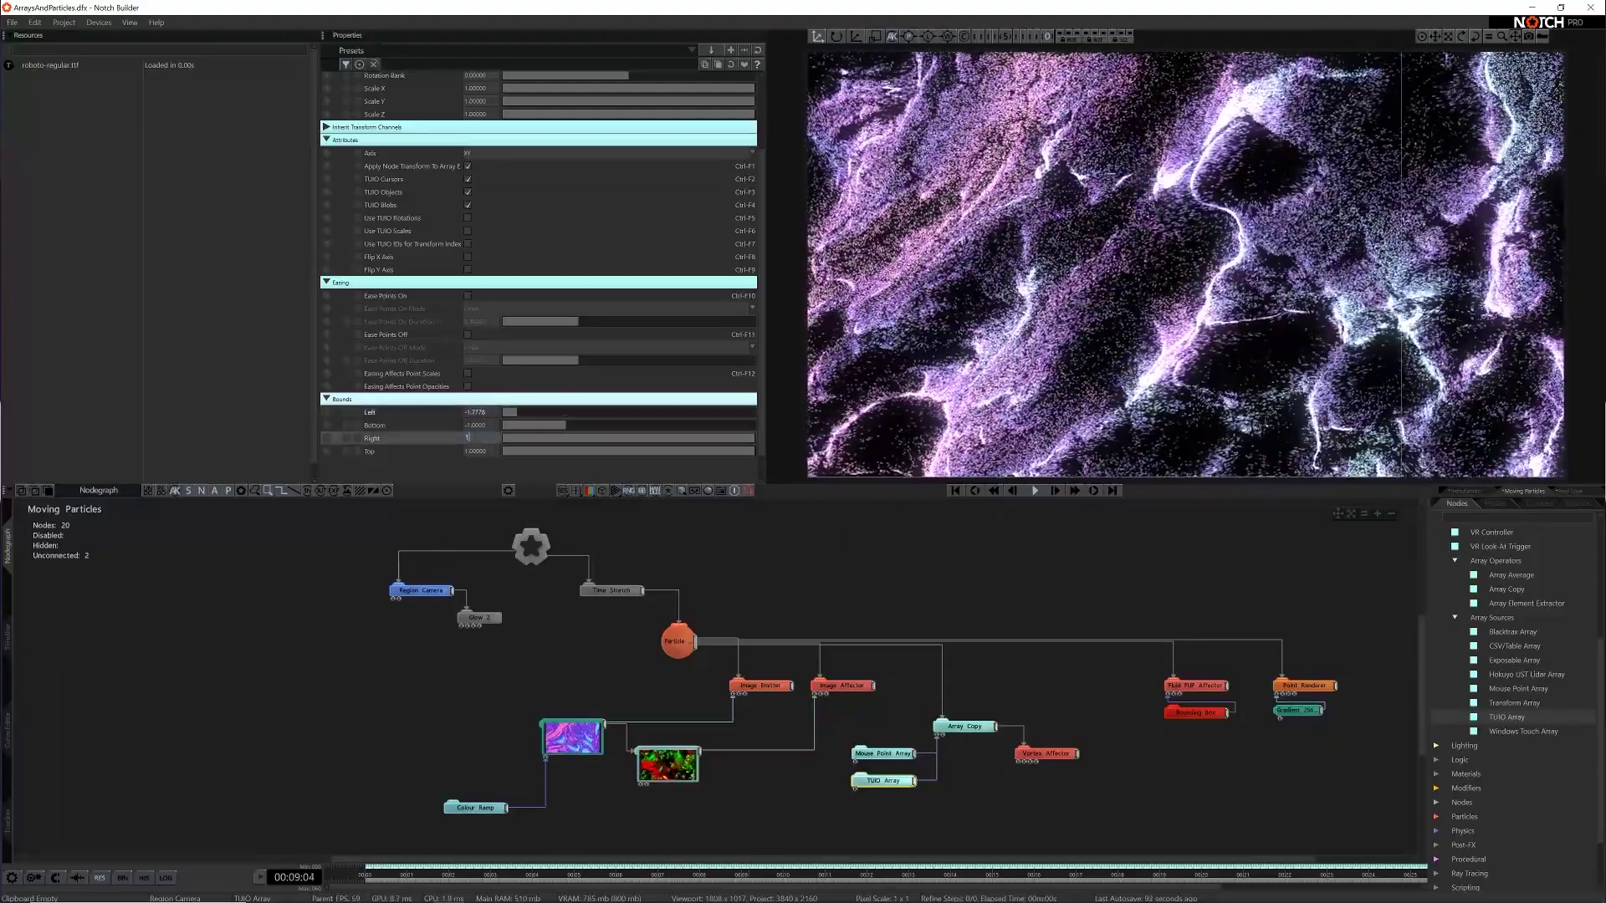
pyautogui.write('1..77778')
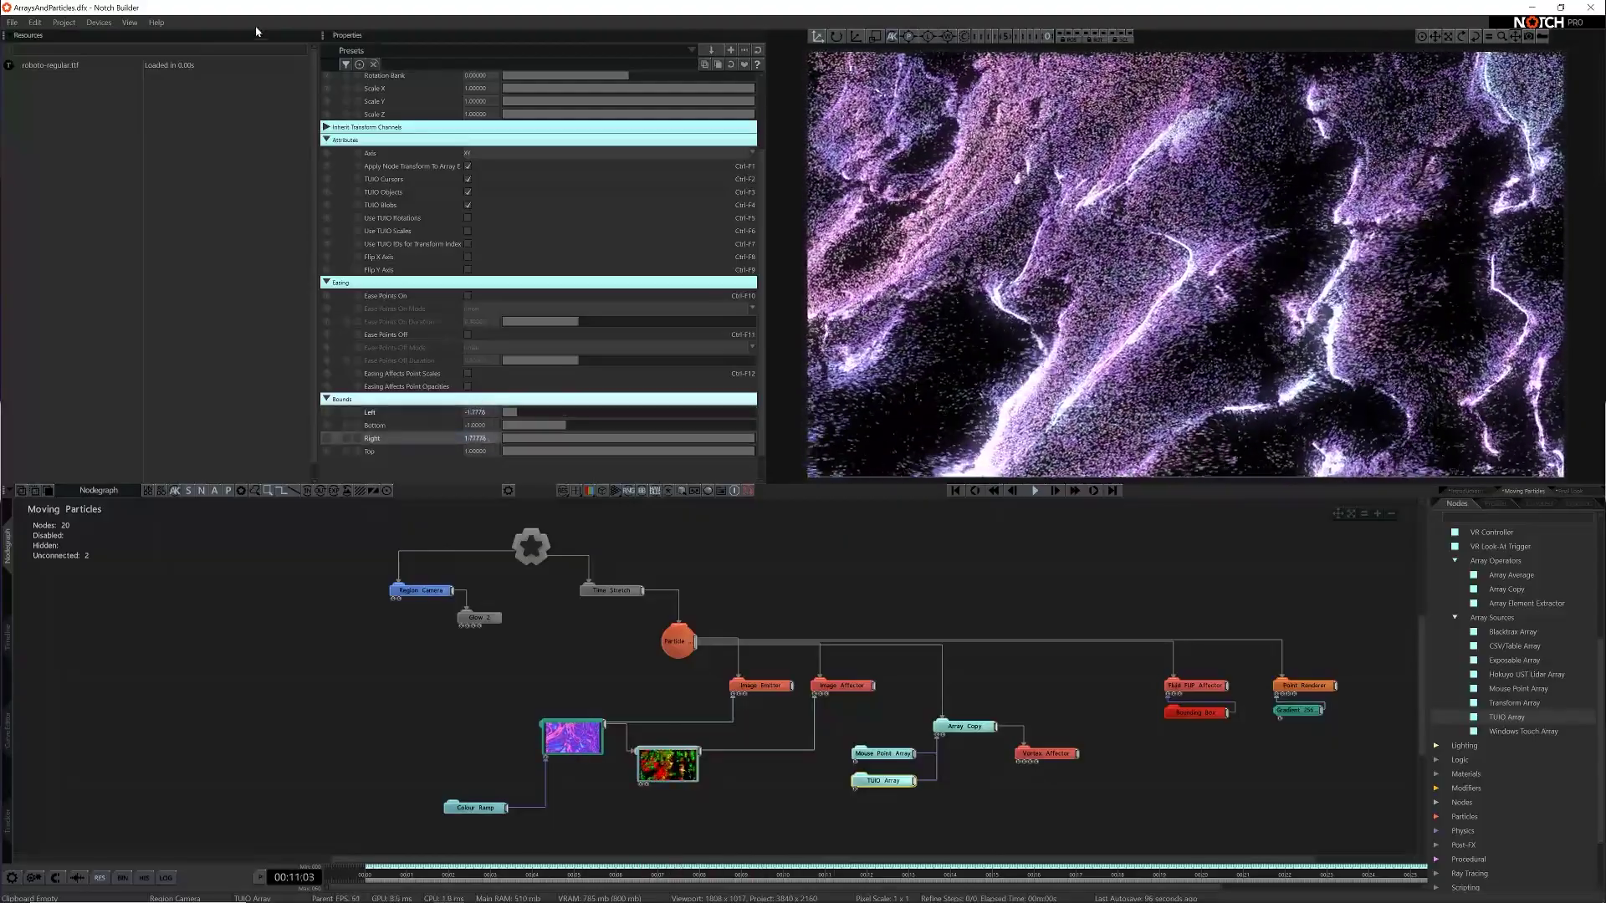
# Check the incoming TUIO data and listening address in the Connection Monitor, then hide the monitor again
pyautogui.click(134, 23)
pyautogui.click(174, 149)
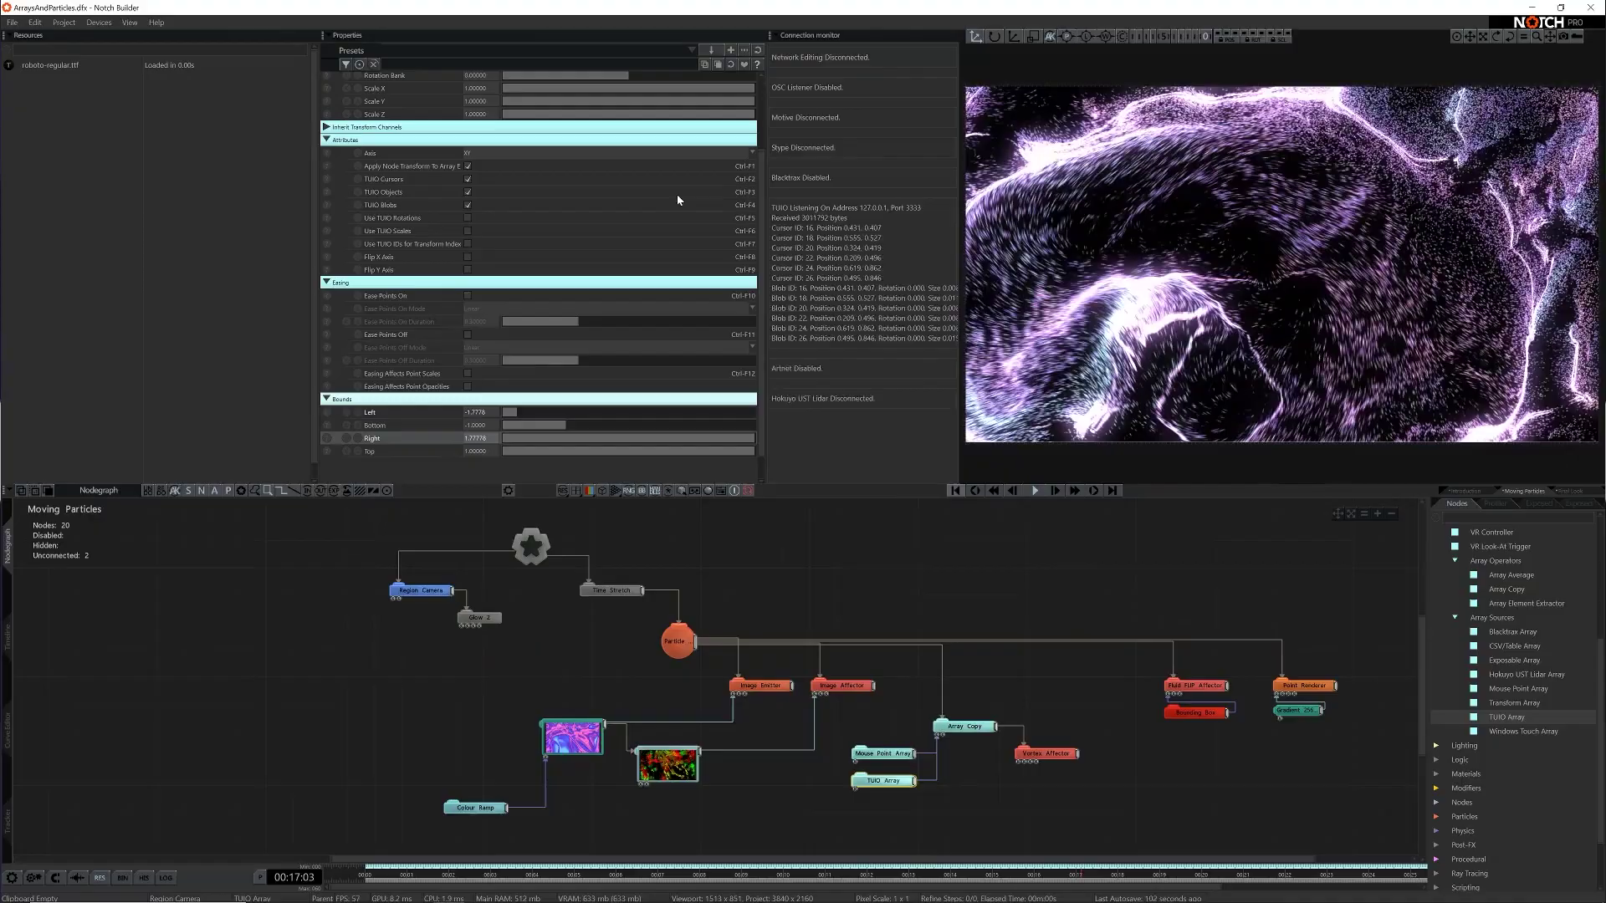
pyautogui.click(130, 23)
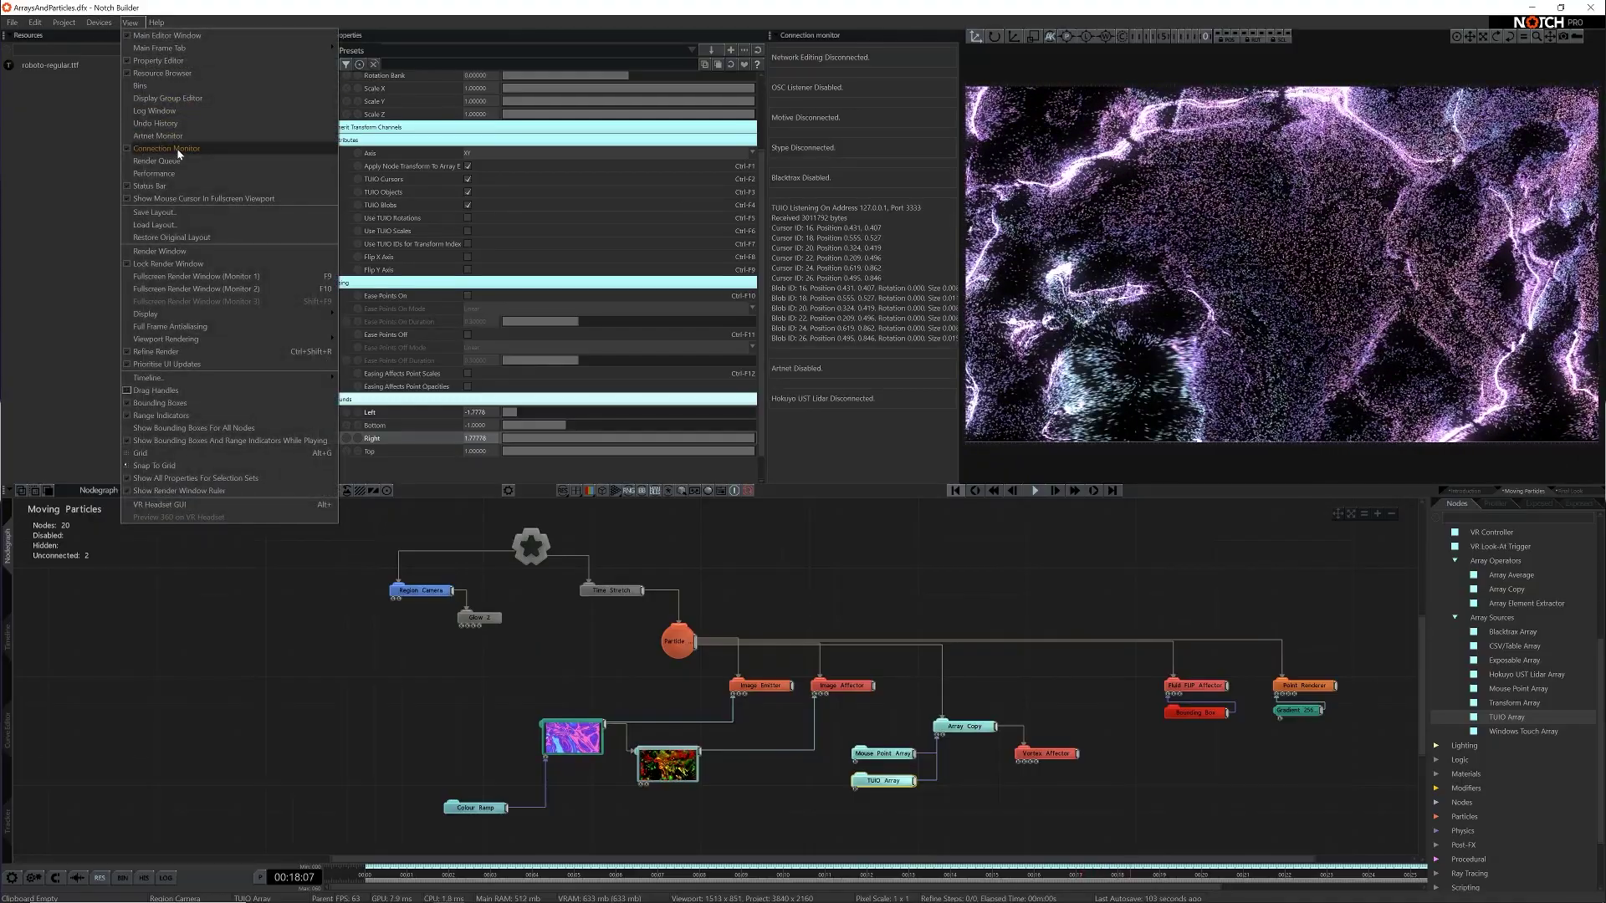
pyautogui.click(174, 149)
# Add a particle Primitive Emitter beside the Vortex Affector and connect it to the Array Copy's output
pyautogui.click(1059, 586)
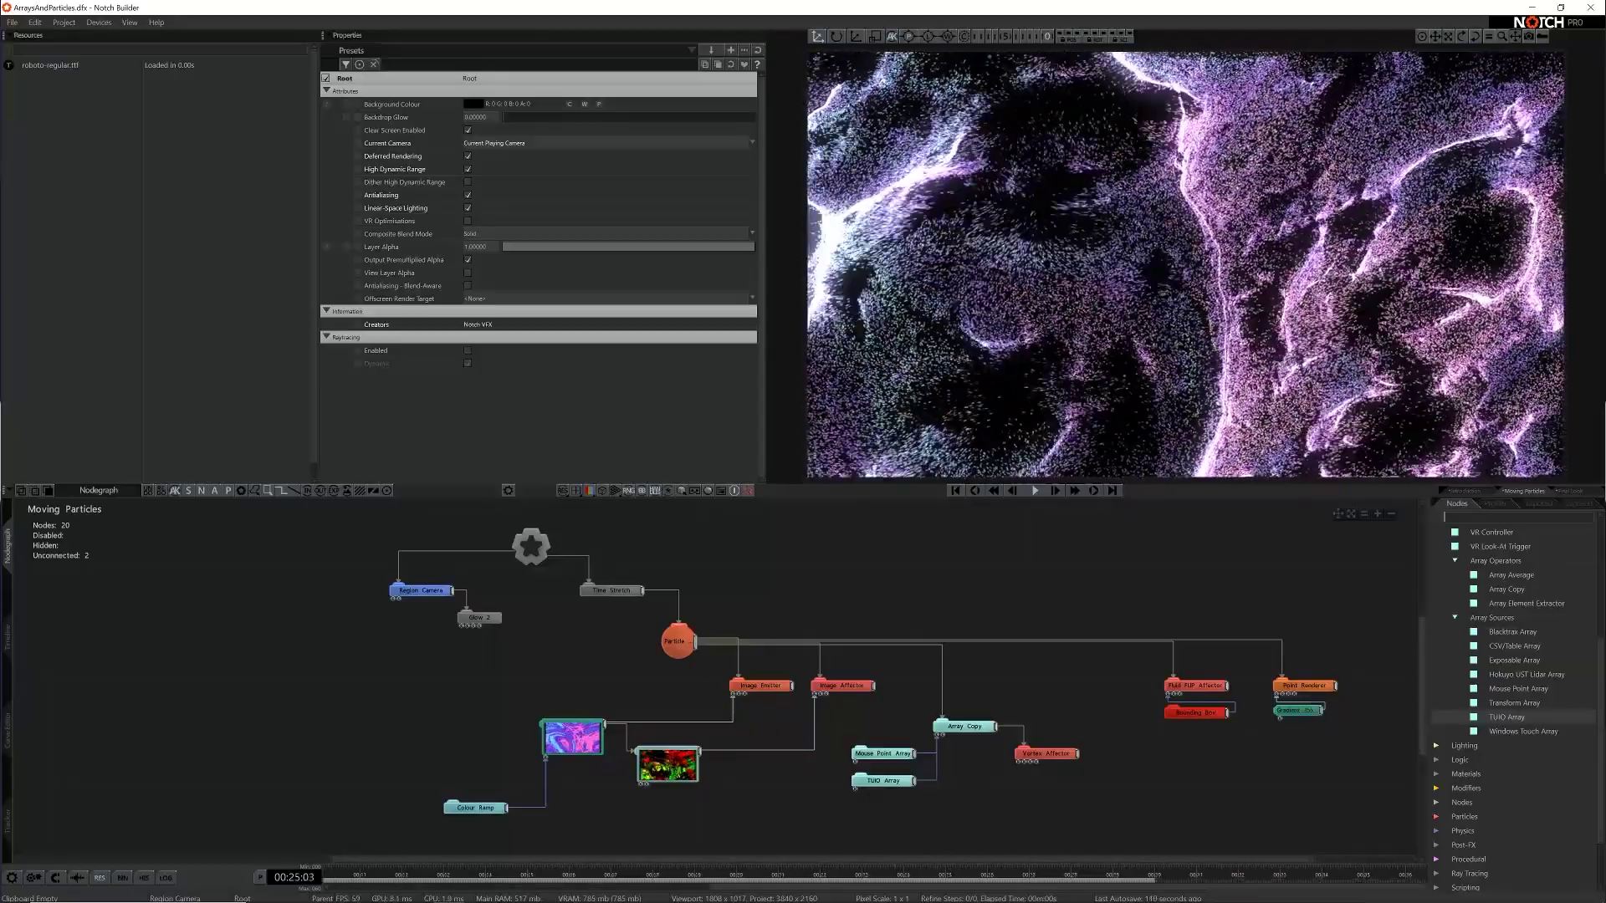
pyautogui.write('Primi')
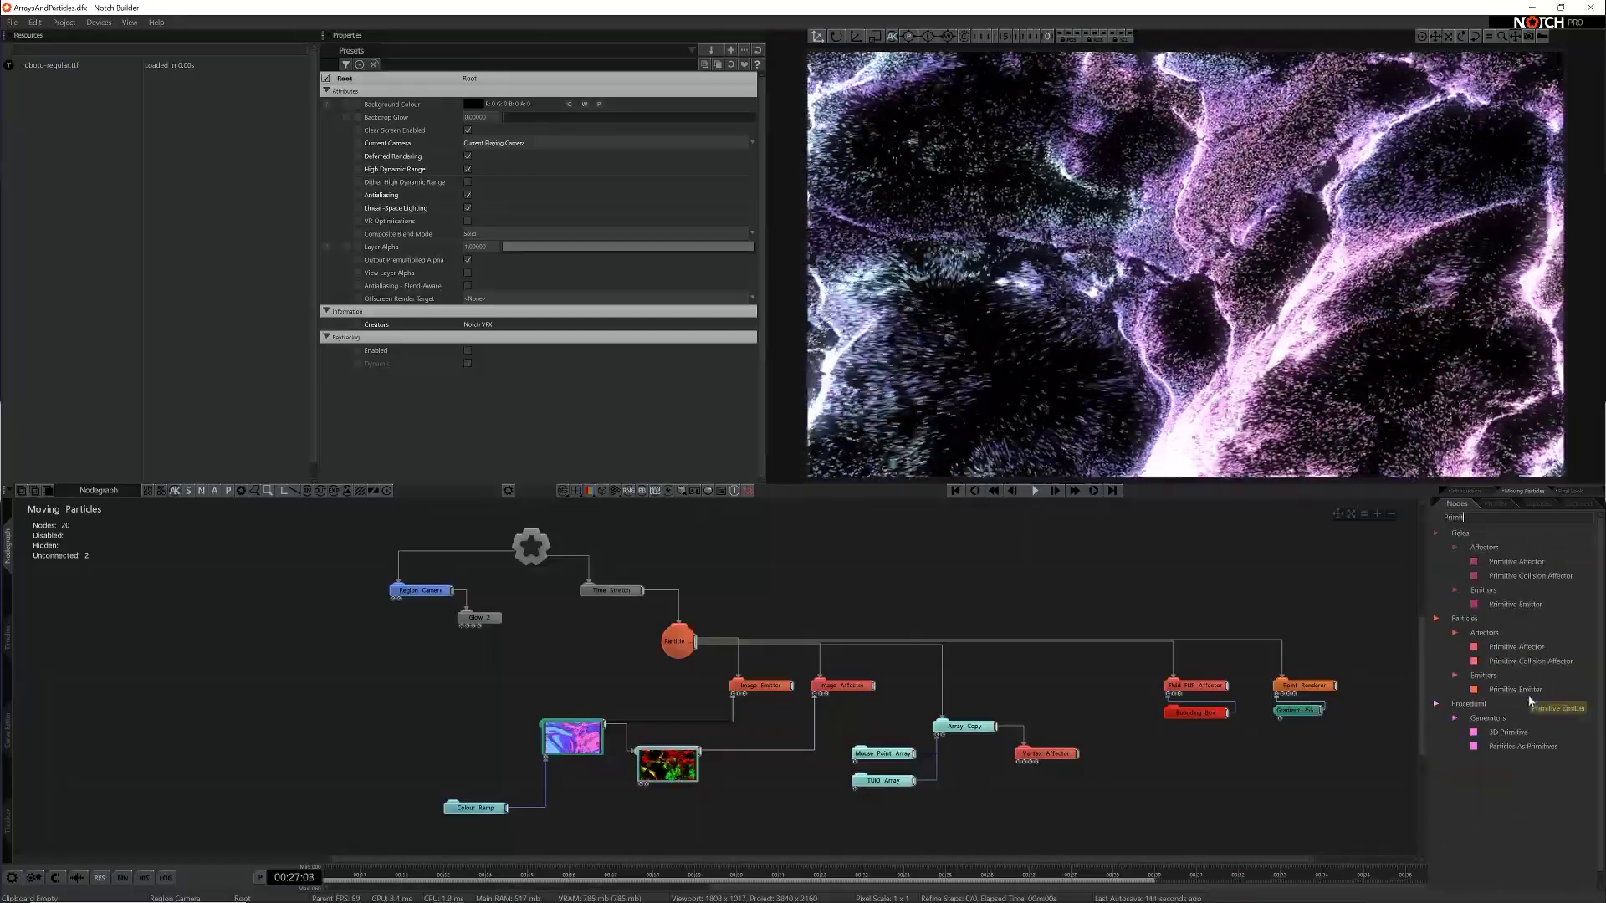
pyautogui.moveTo(1113, 753); pyautogui.dragTo(1121, 753)
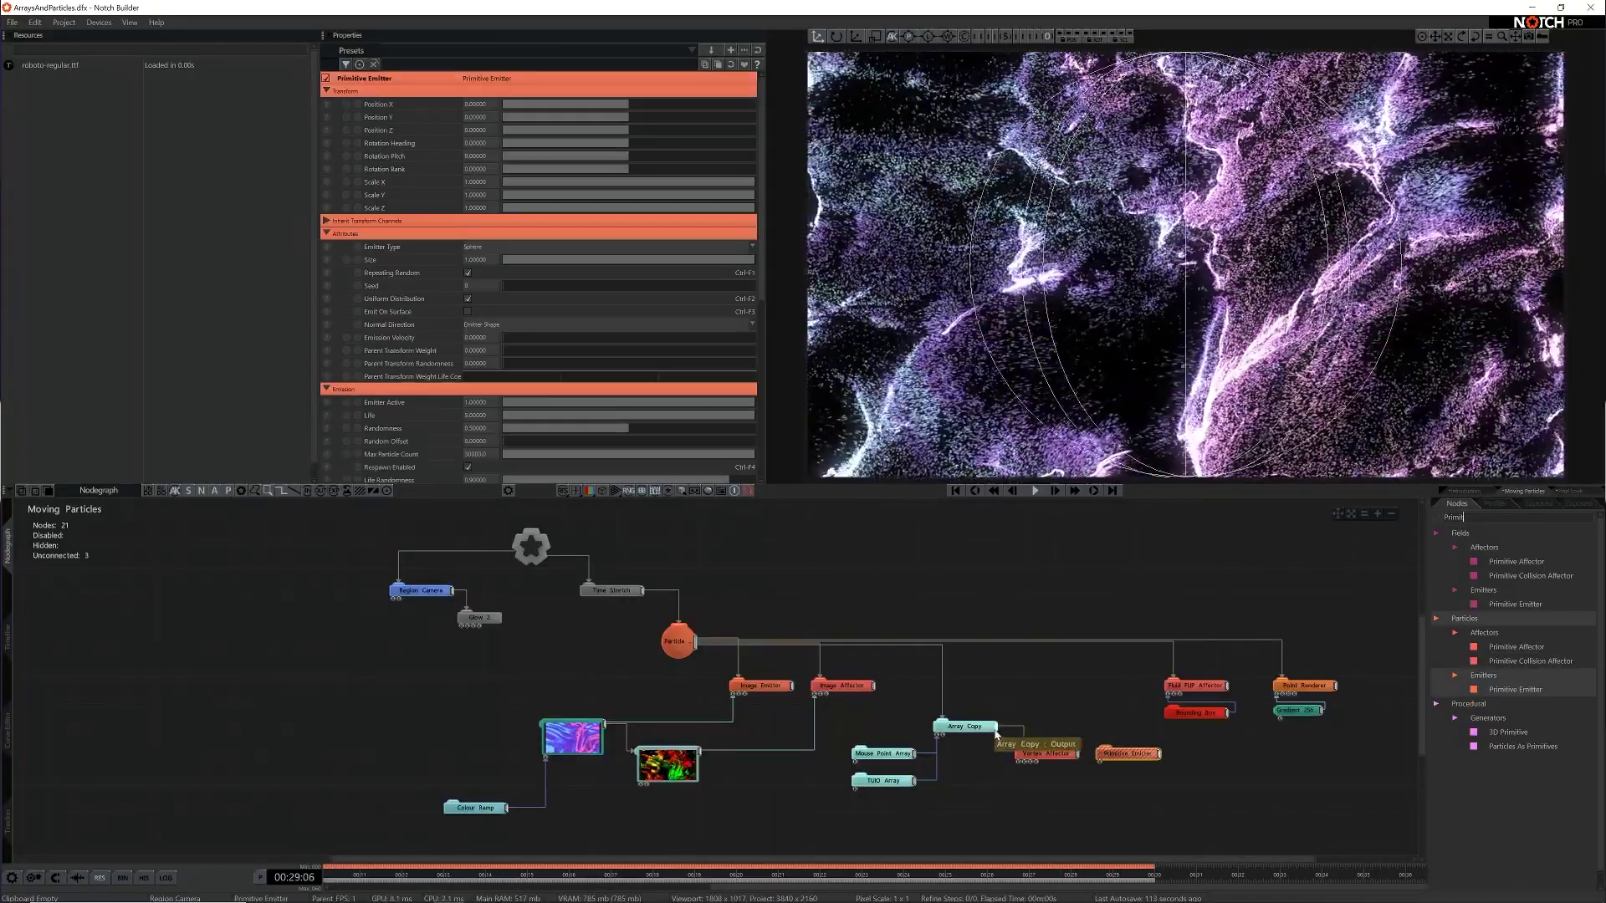
pyautogui.click(1109, 707)
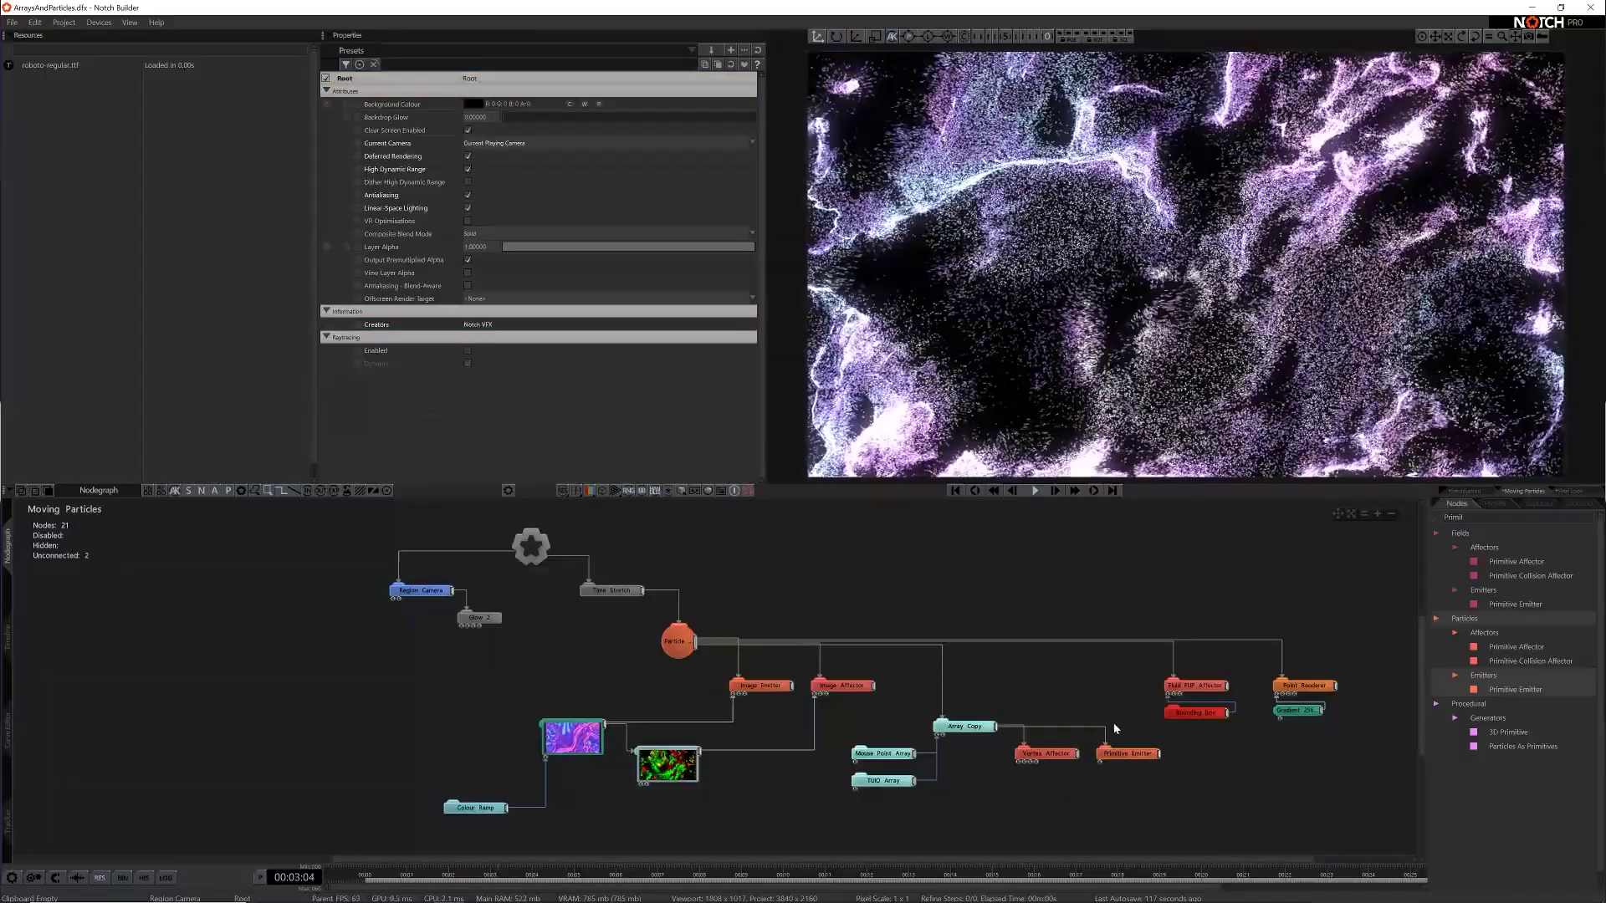
# Connect the Colour Ramp's output to the Primitive Emitter
pyautogui.click(1125, 753)
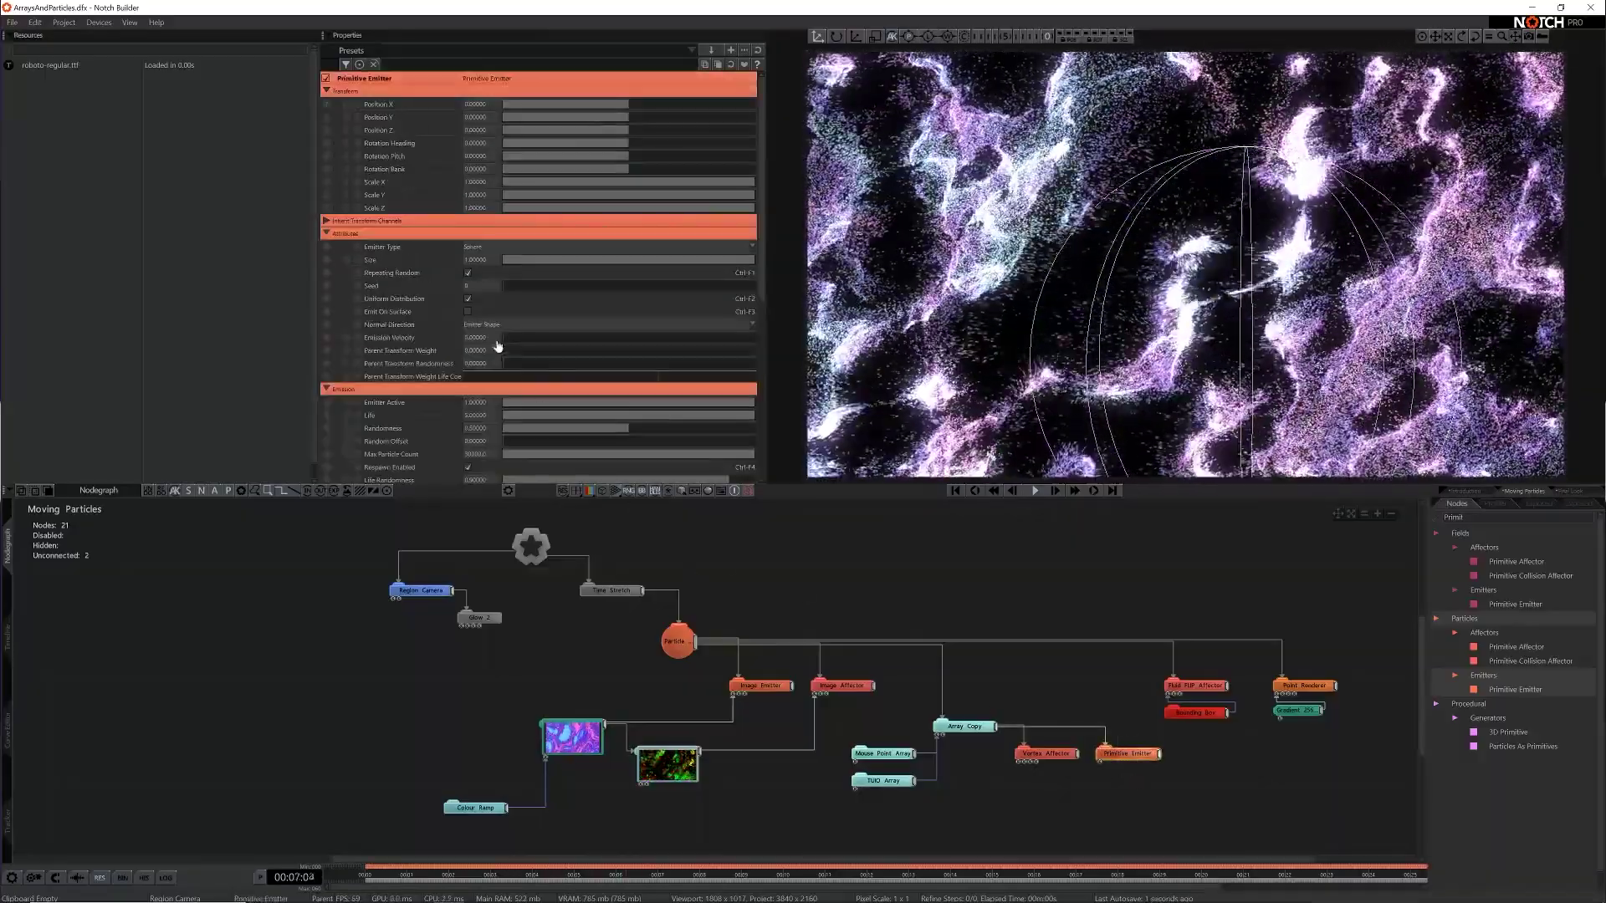
pyautogui.scroll(-2, 497, 345)
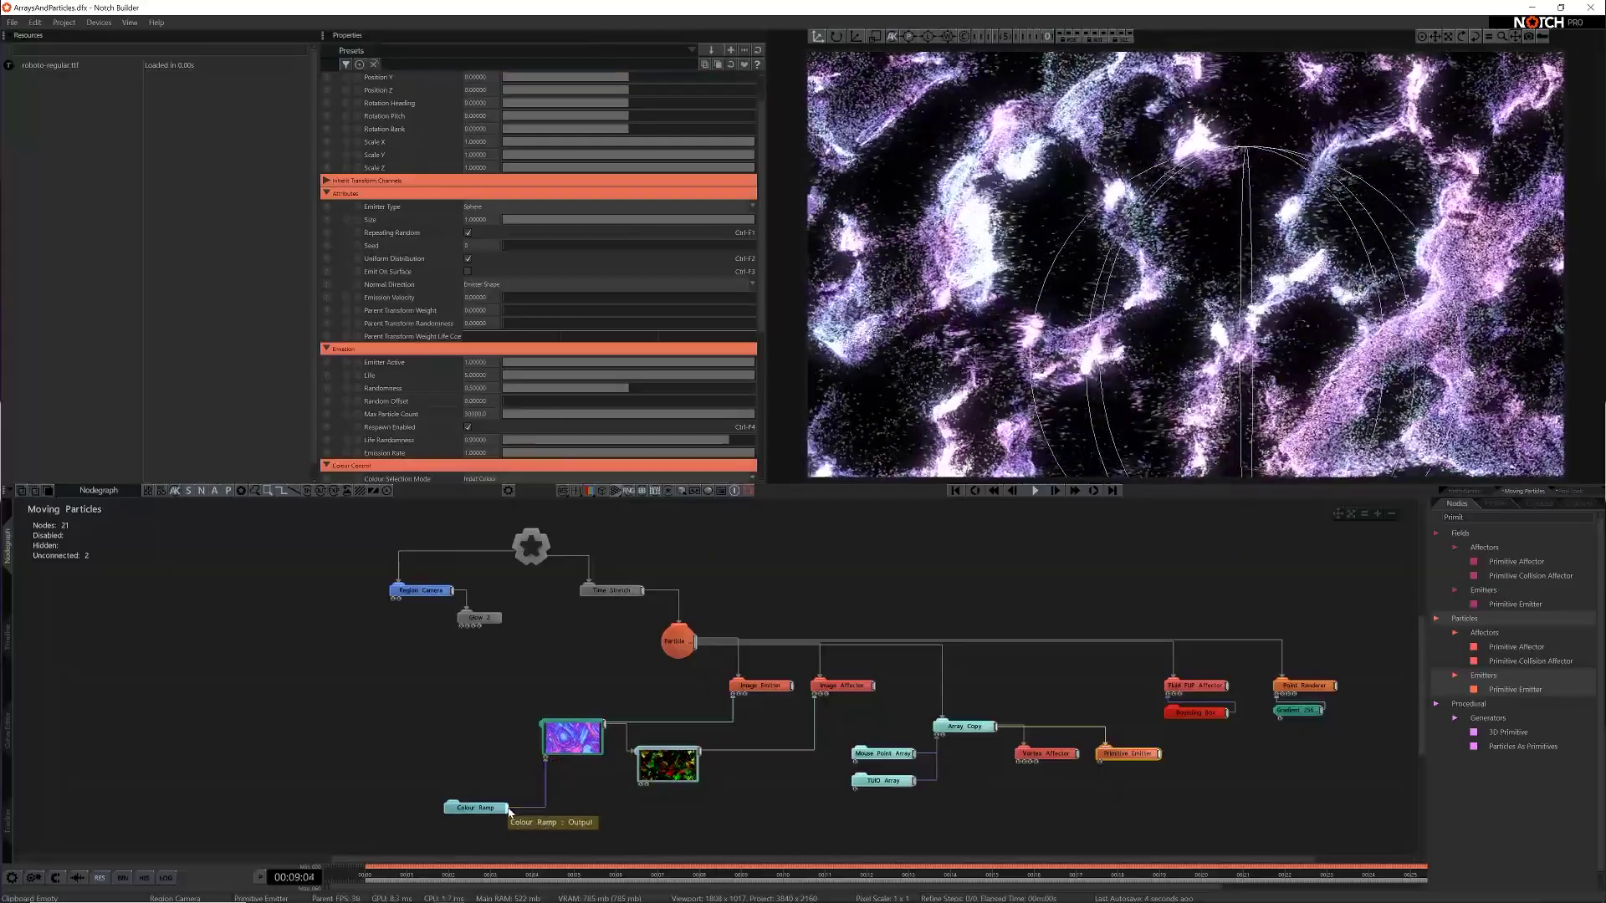
pyautogui.moveTo(509, 809); pyautogui.dragTo(1101, 760)
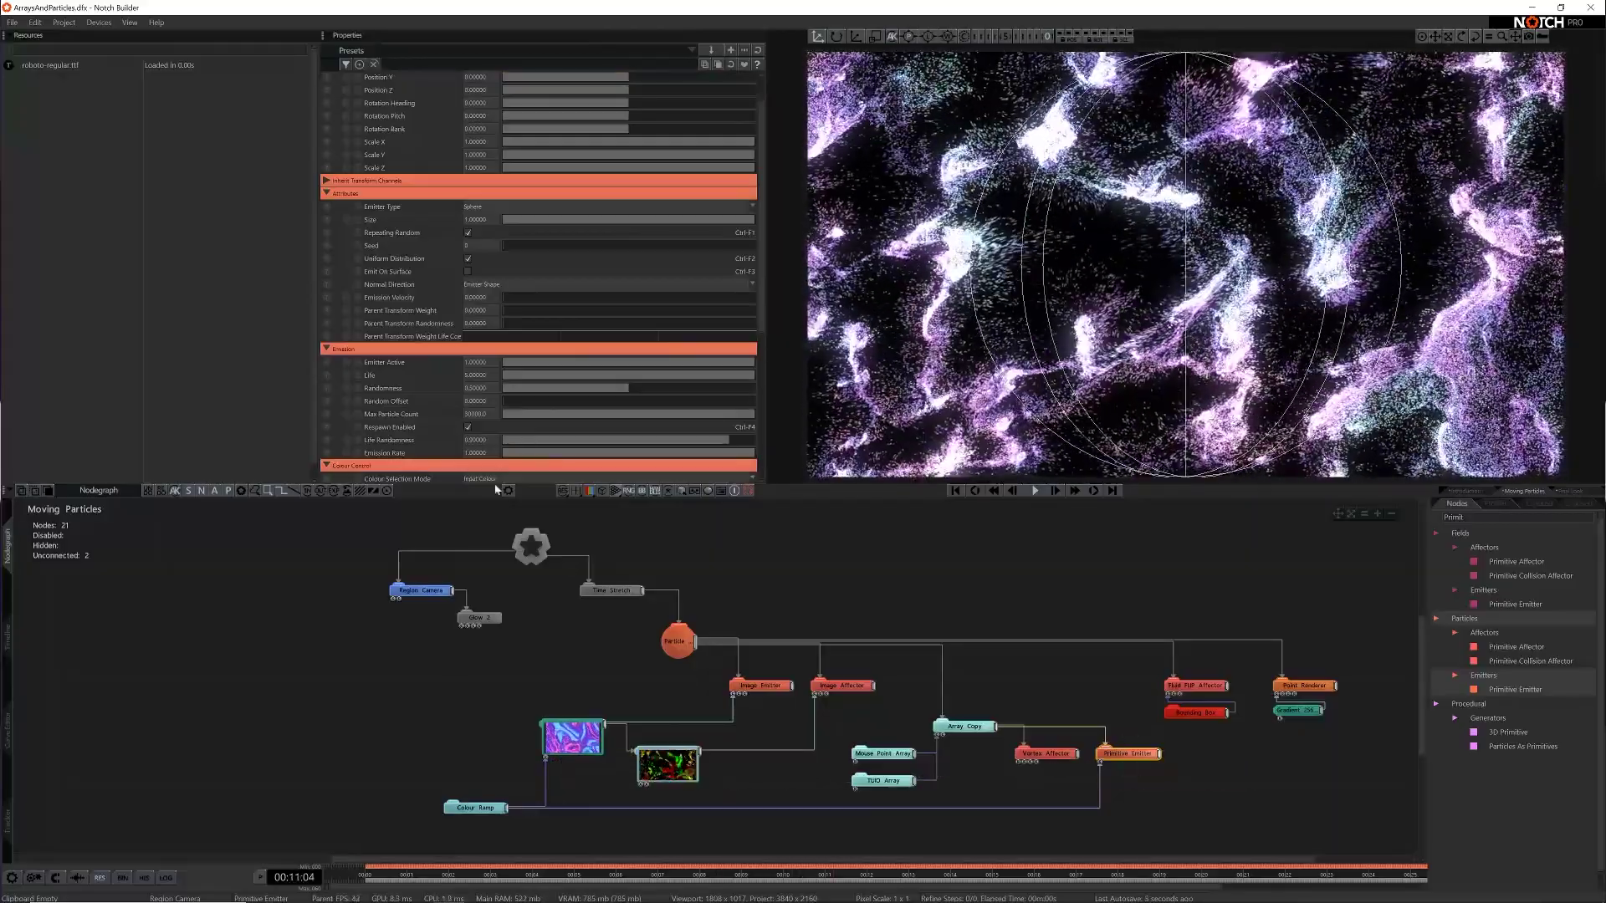
# Set the Primitive Emitter's Colour Selection Mode to Random Colour and reduce its Size to about 0.06
pyautogui.scroll(-3, 483, 253)
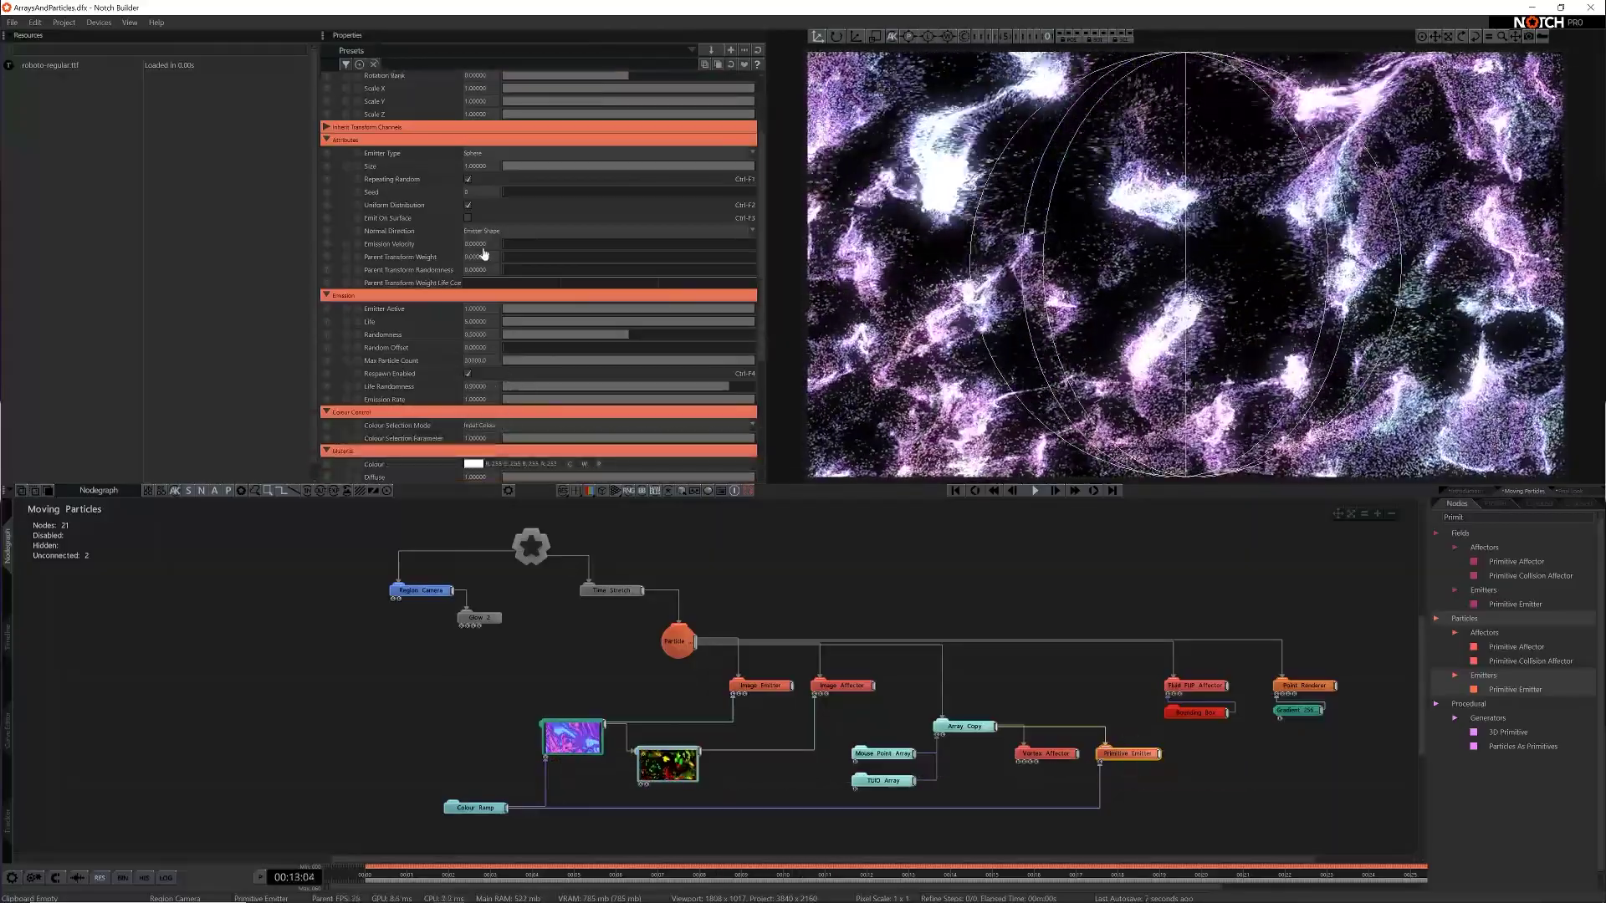
pyautogui.click(495, 426)
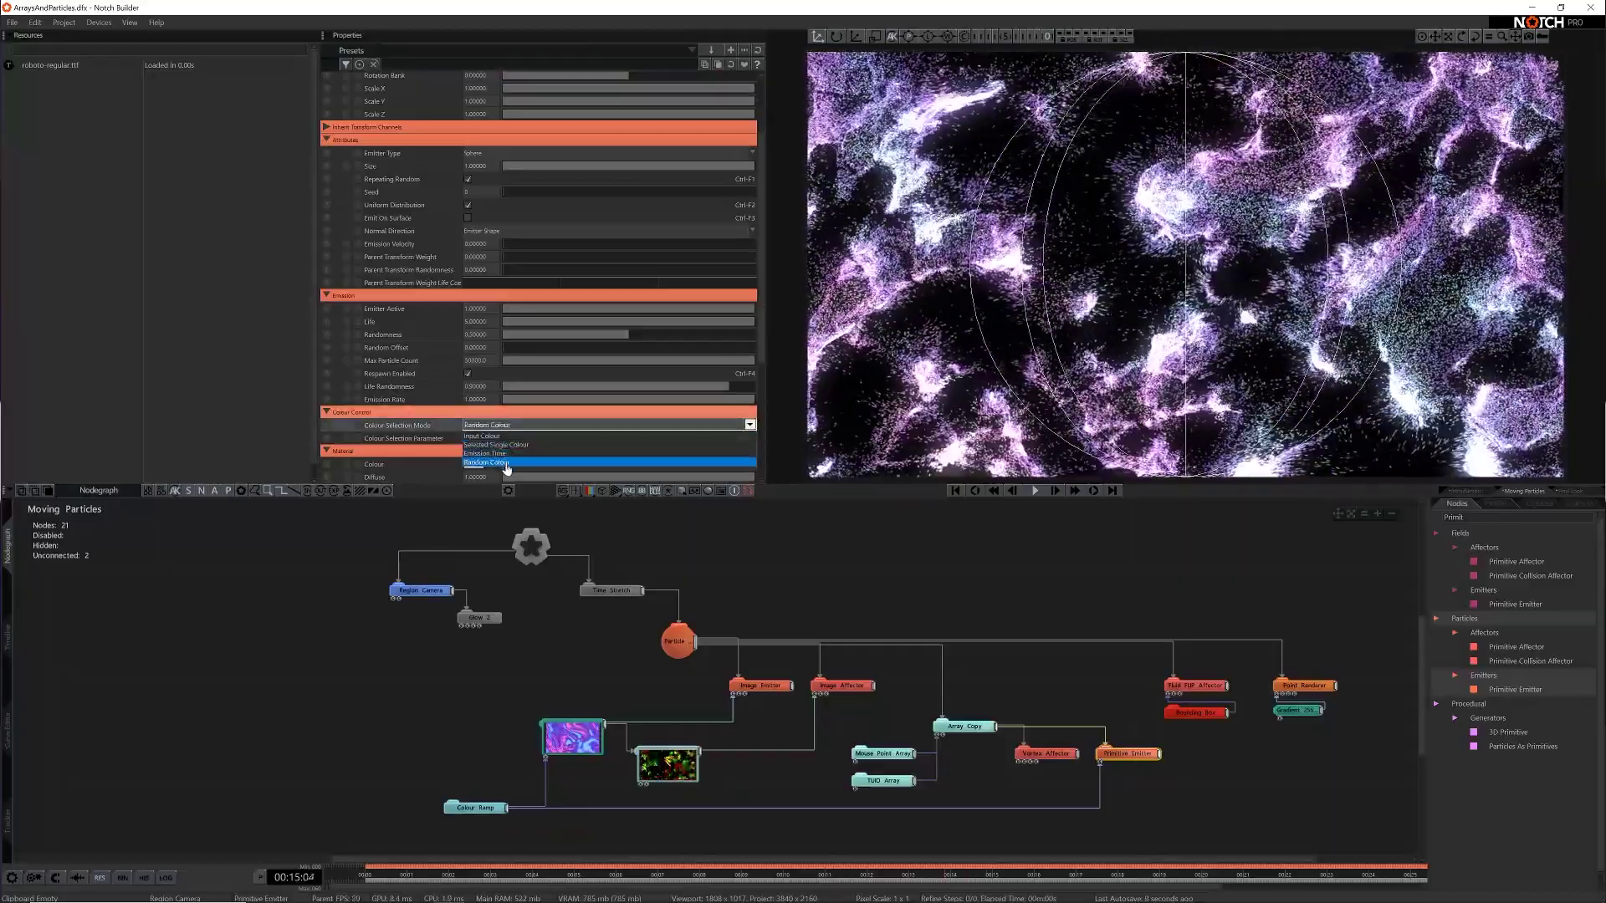
pyautogui.click(506, 462)
pyautogui.scroll(1, 482, 228)
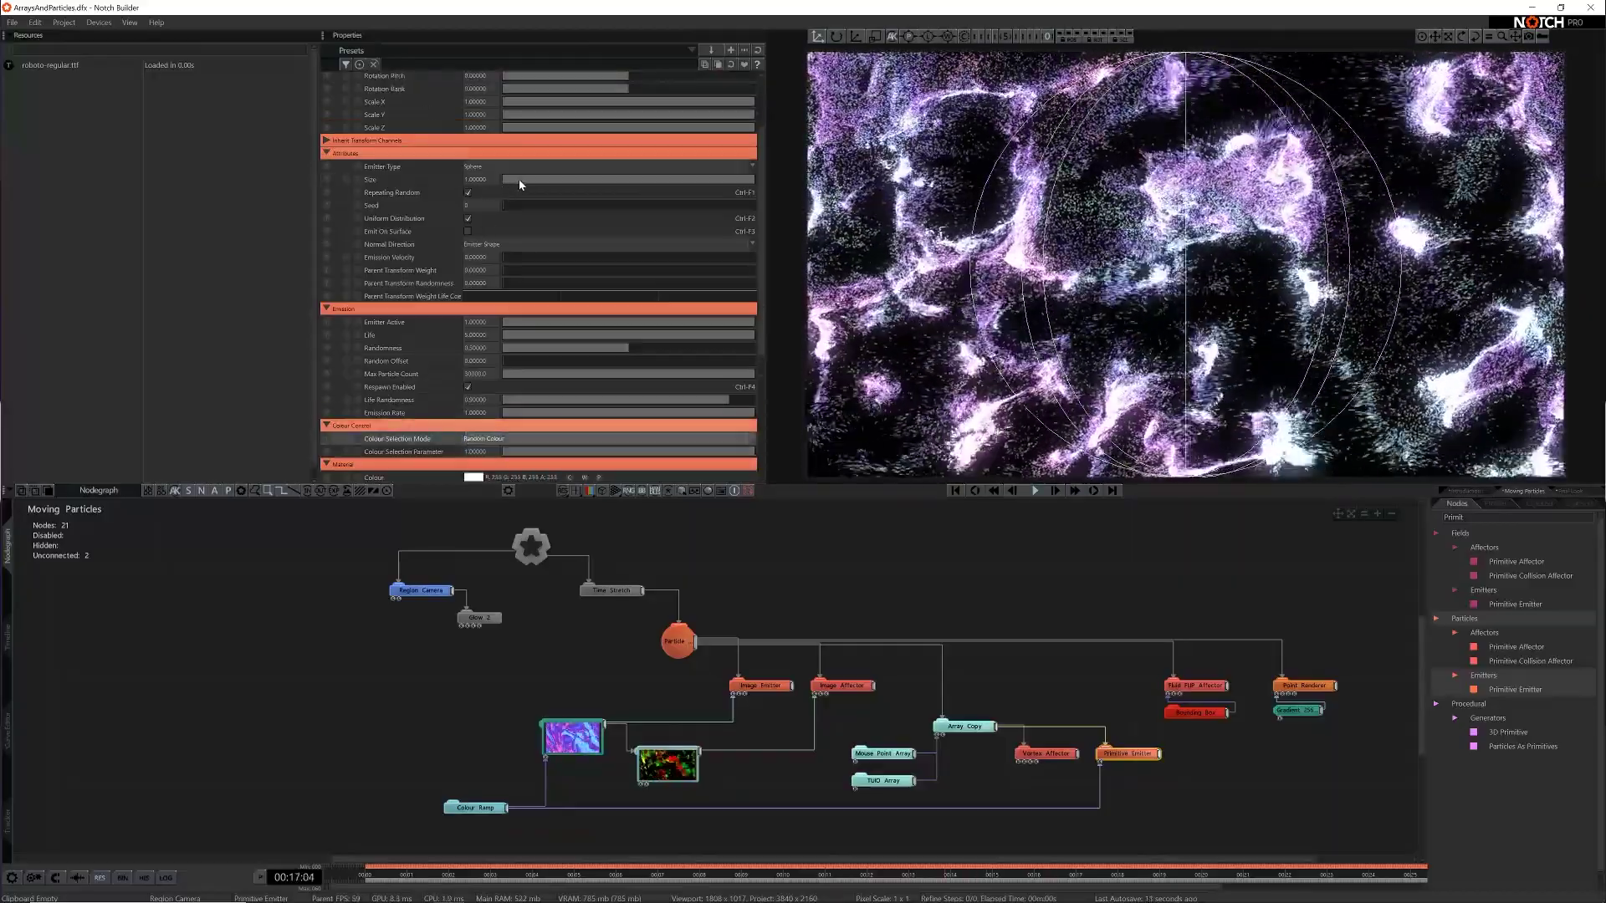
pyautogui.click(519, 179)
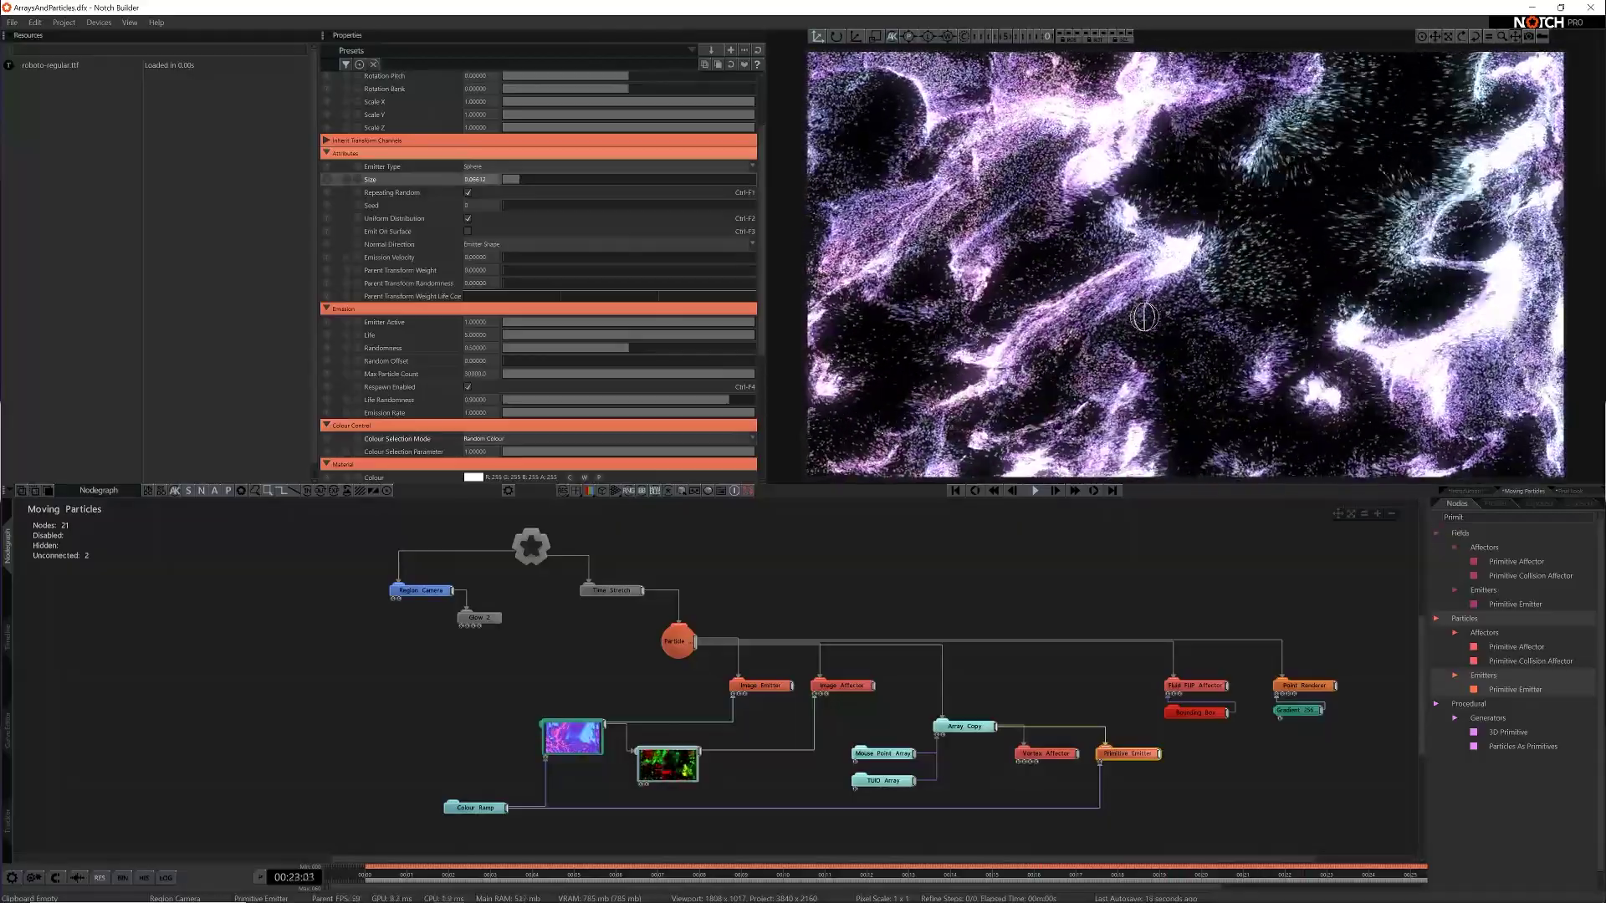
# Add a particle Primitive Affector beneath the Vortex Affector, scale it down on all three axes and adjust it to a small Radius
pyautogui.click(1454, 517)
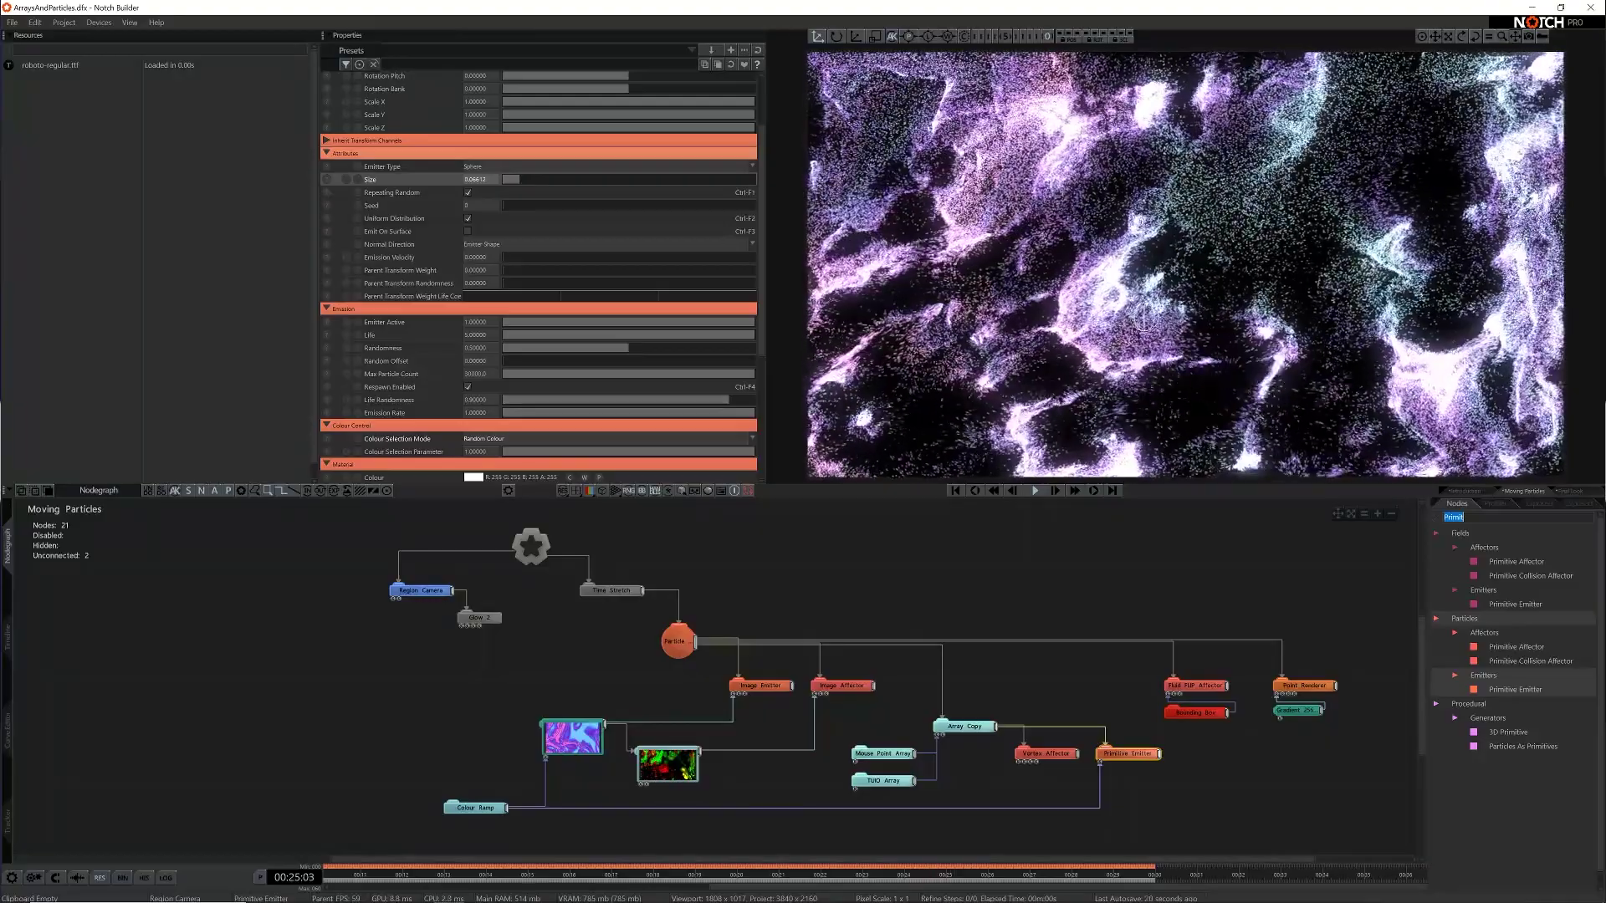
pyautogui.moveTo(1537, 644); pyautogui.dragTo(1027, 783)
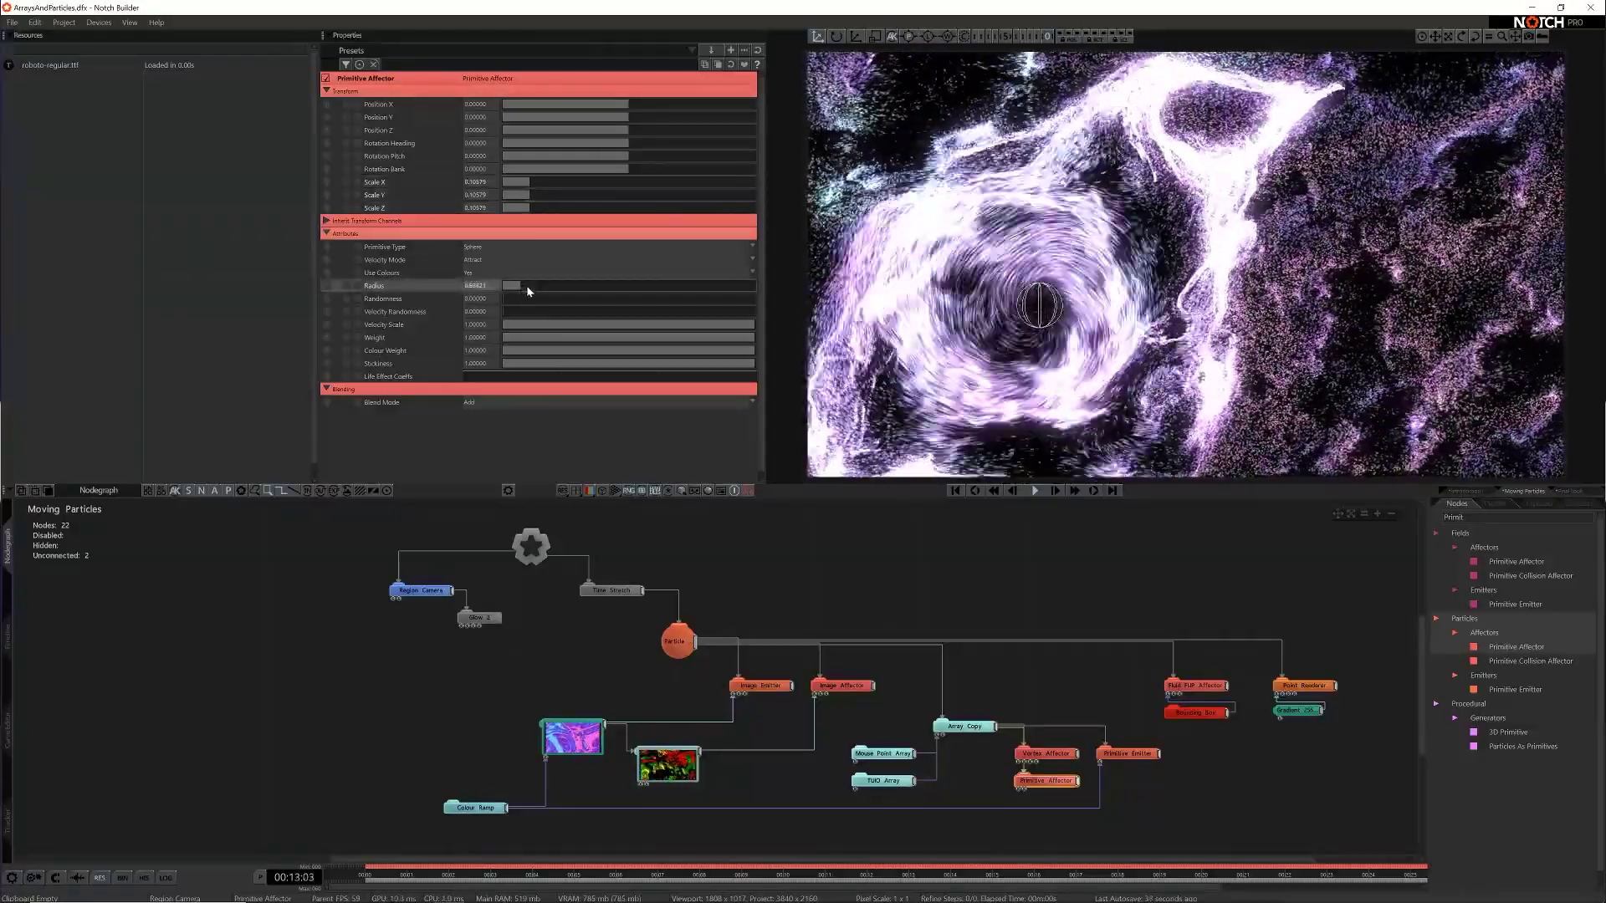
pyautogui.moveTo(525, 285); pyautogui.dragTo(522, 288)
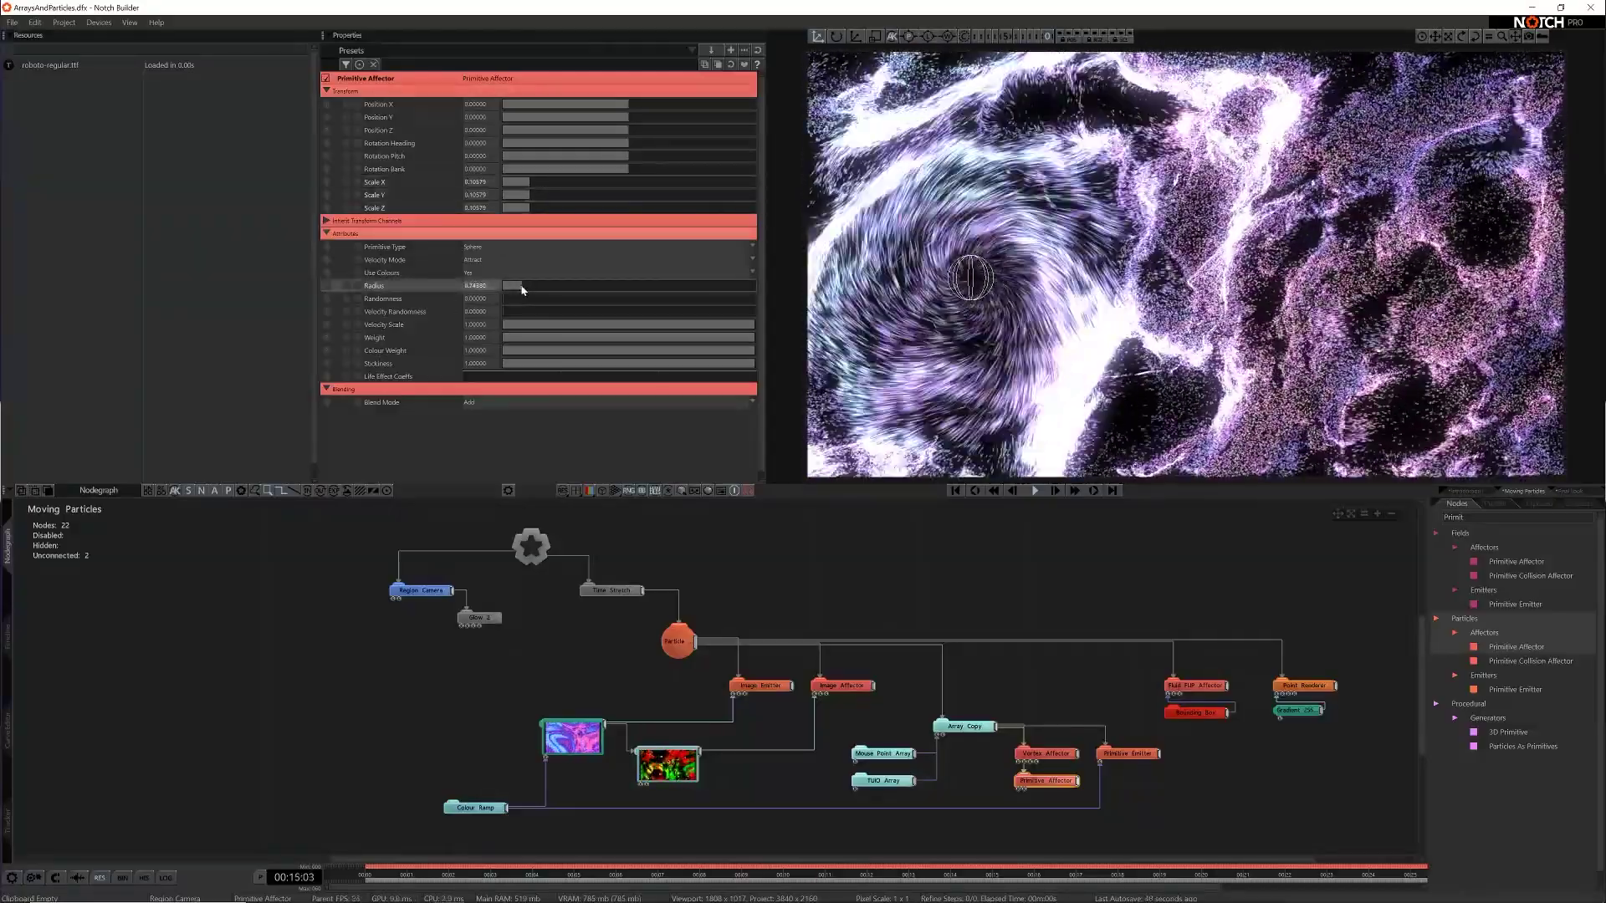